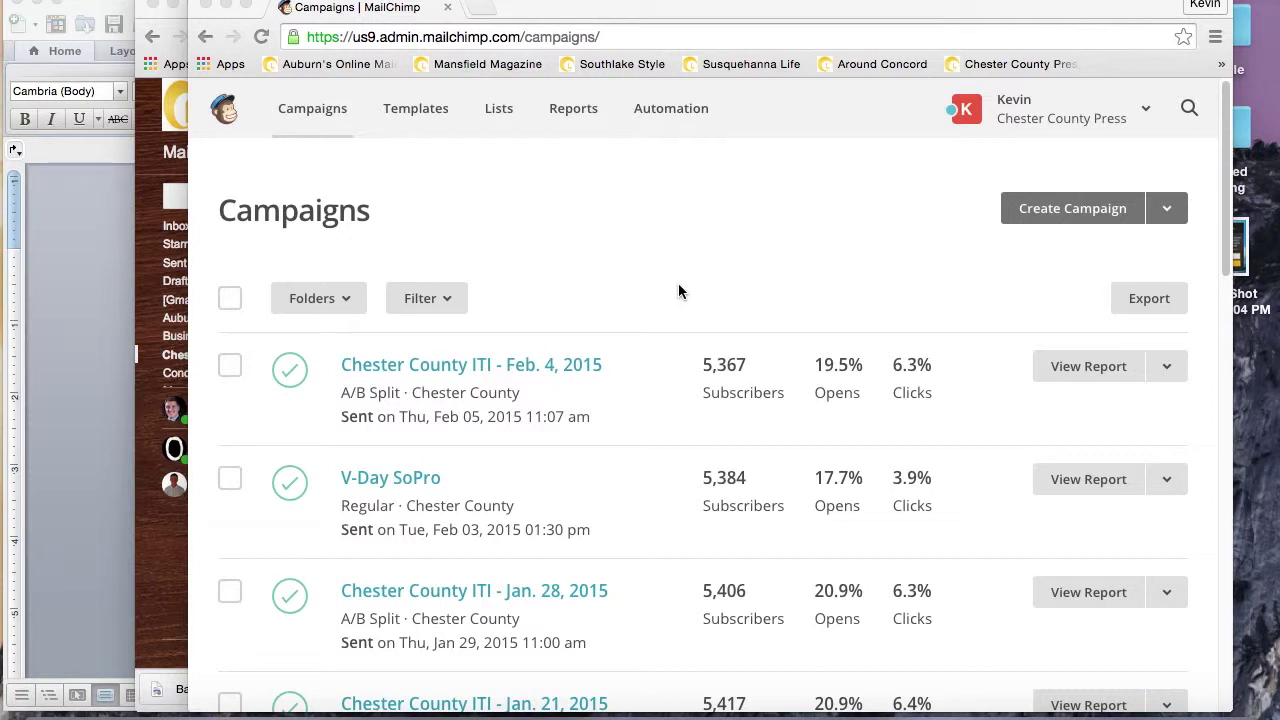
Start a new campaign from the Campaigns page.
left_click(1046, 211)
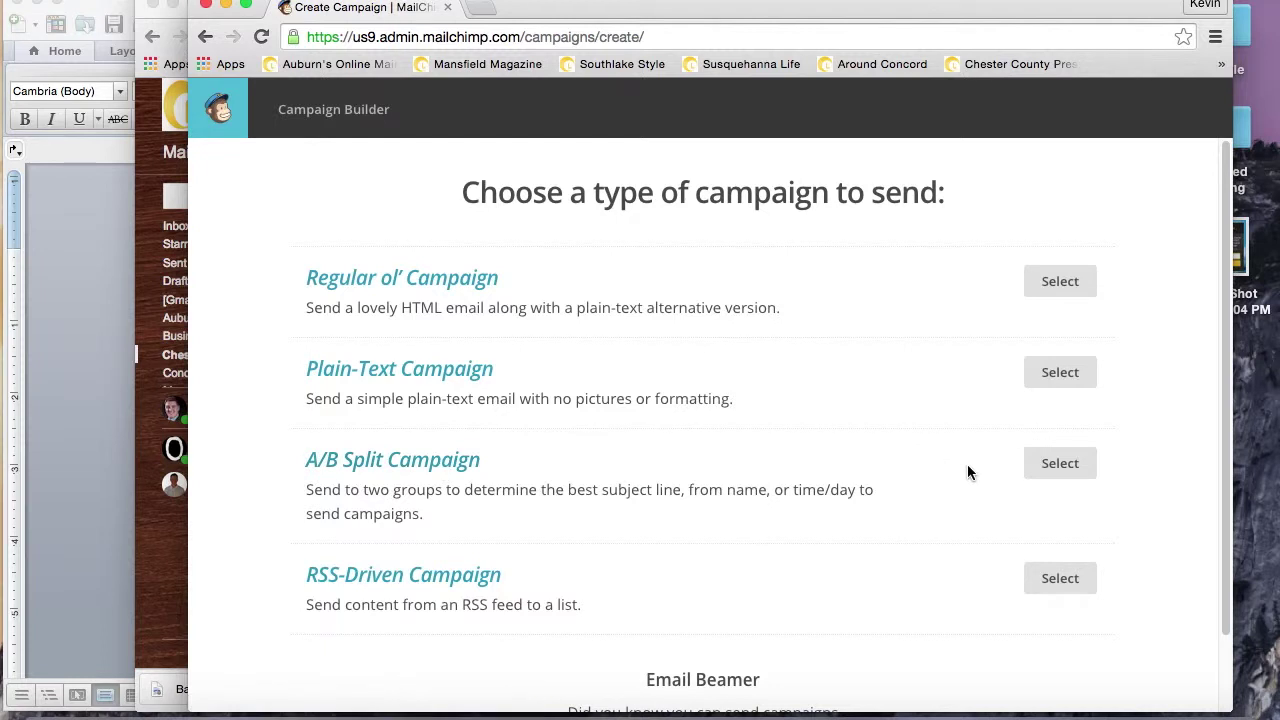
Choose an A/B Split campaign testing subject lines on 20%, picking the open-rate winner after 1 hour.
left_click(1074, 465)
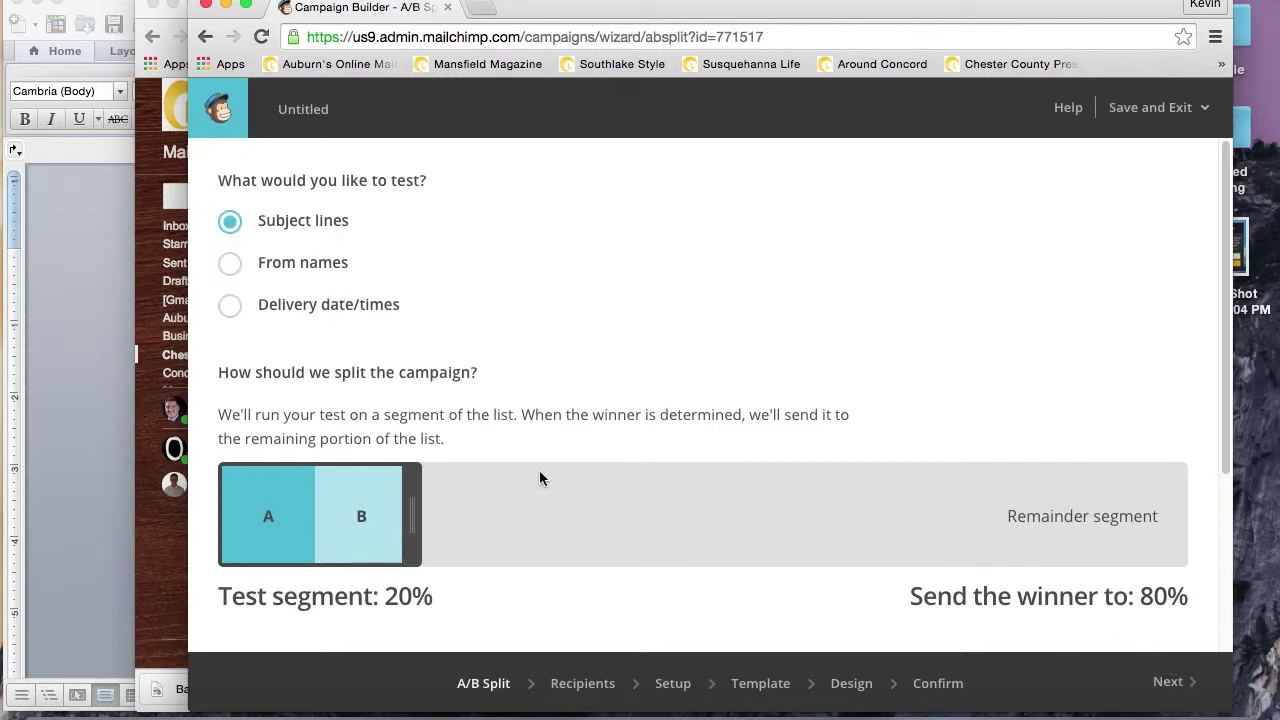
scroll(539, 470, "down", 5)
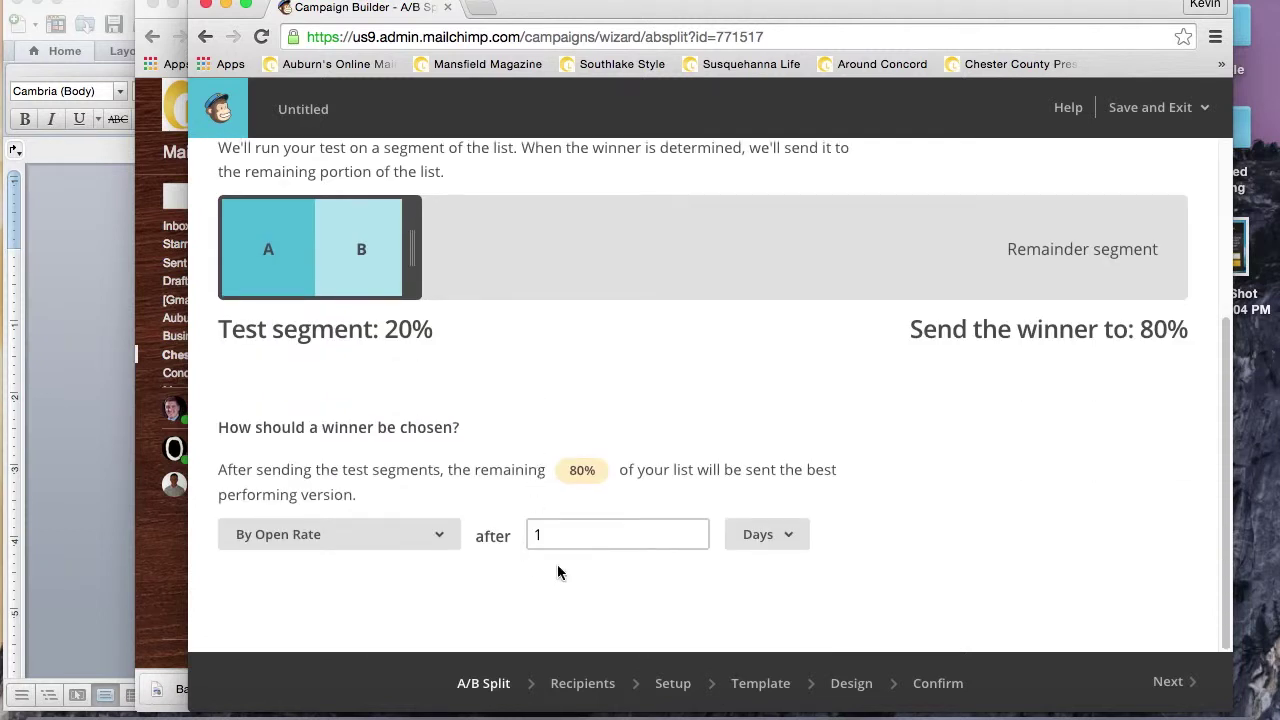
left_click(557, 533)
left_click(763, 540)
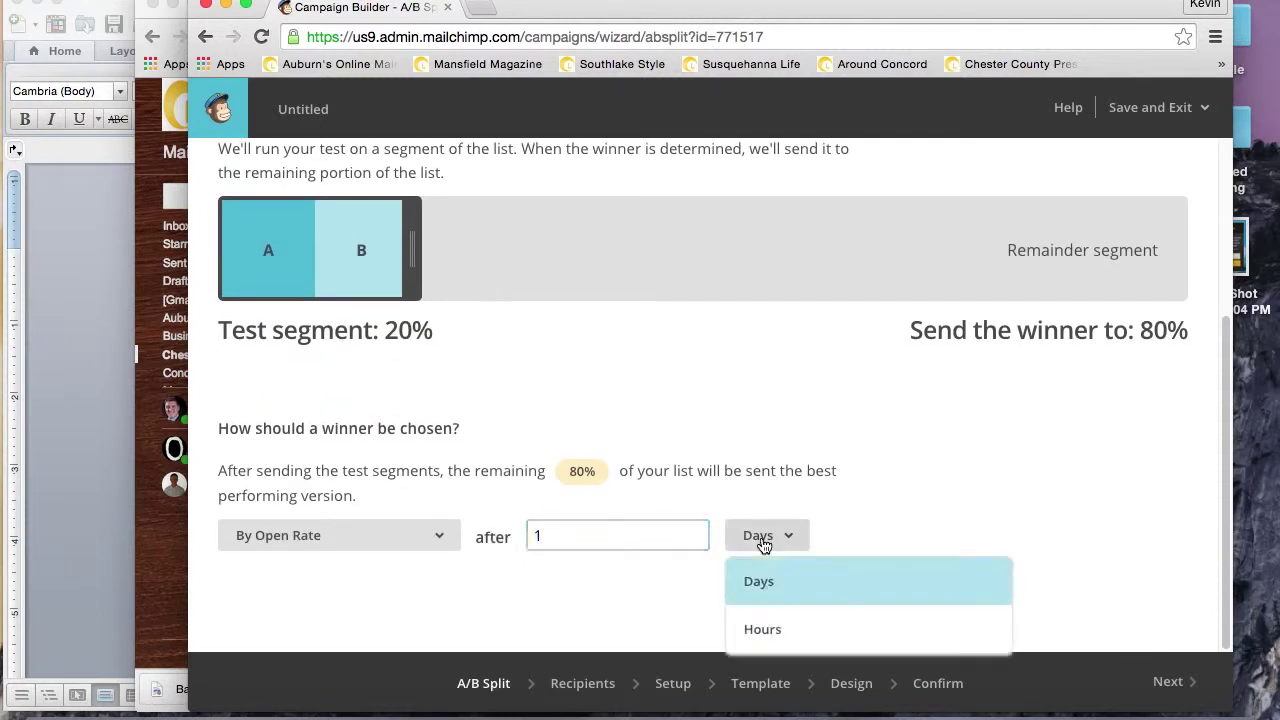
left_click(790, 631)
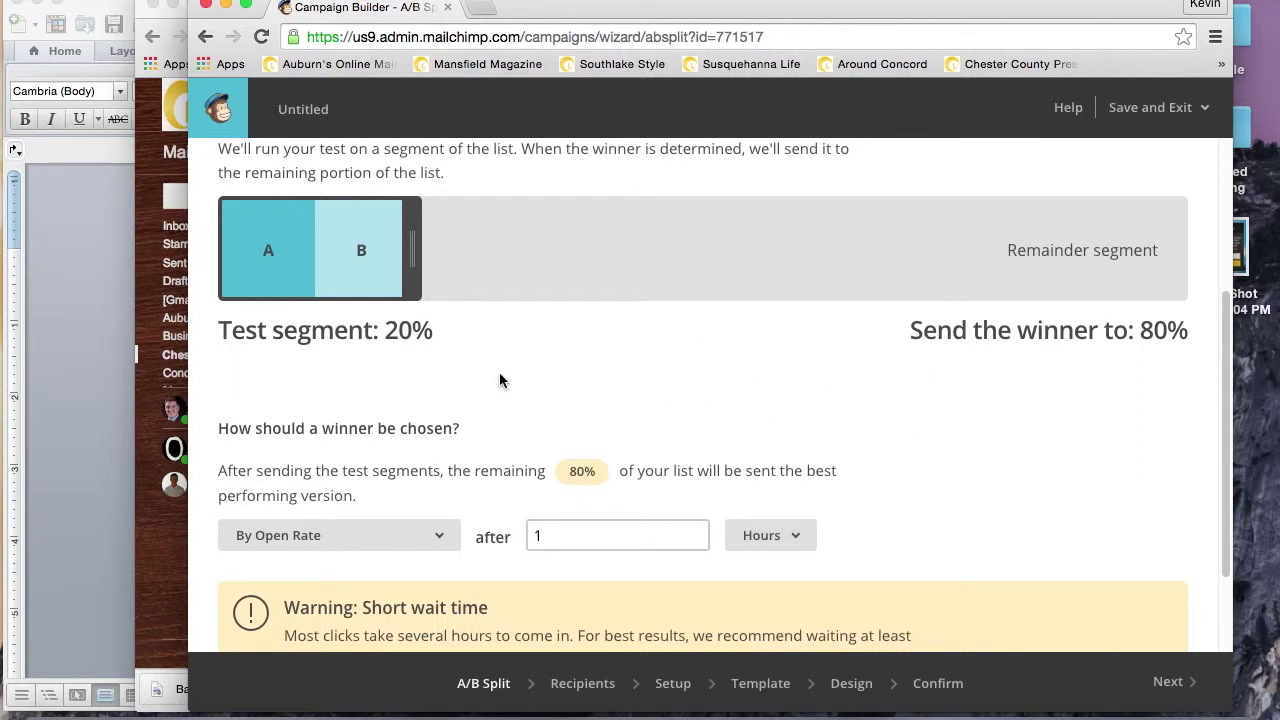
scroll(923, 437, "down", 3)
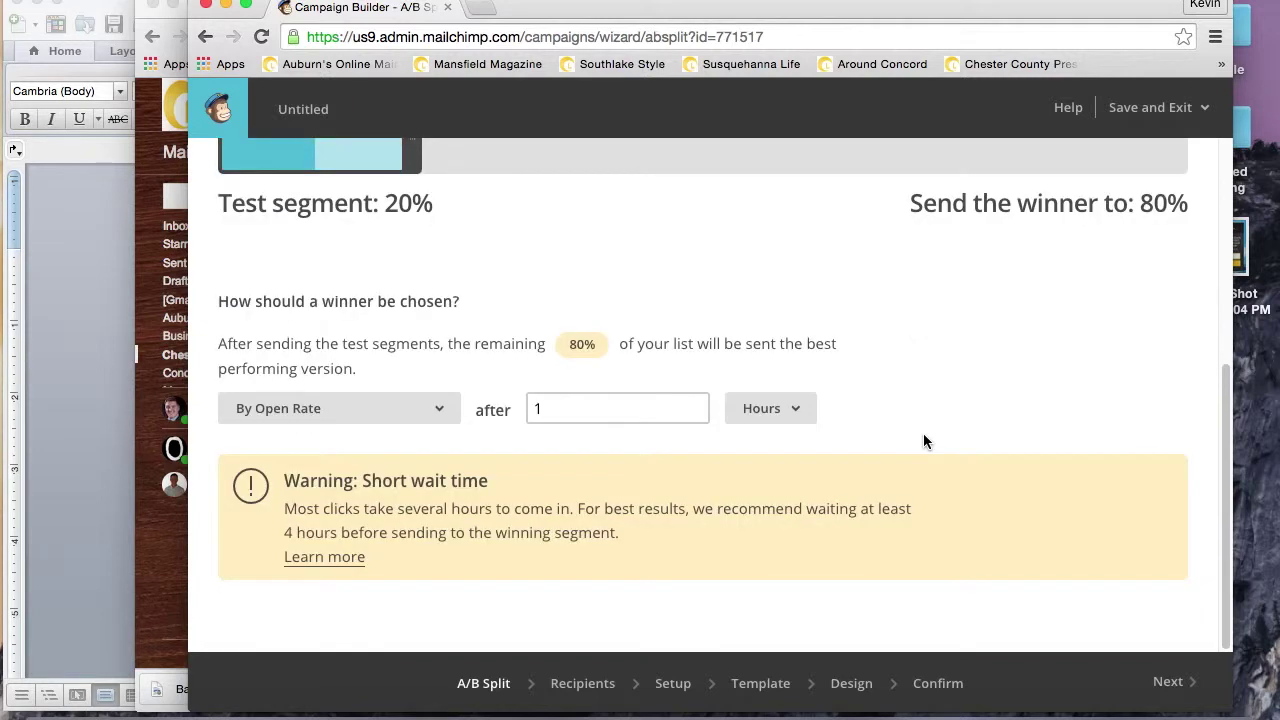
left_click(1172, 681)
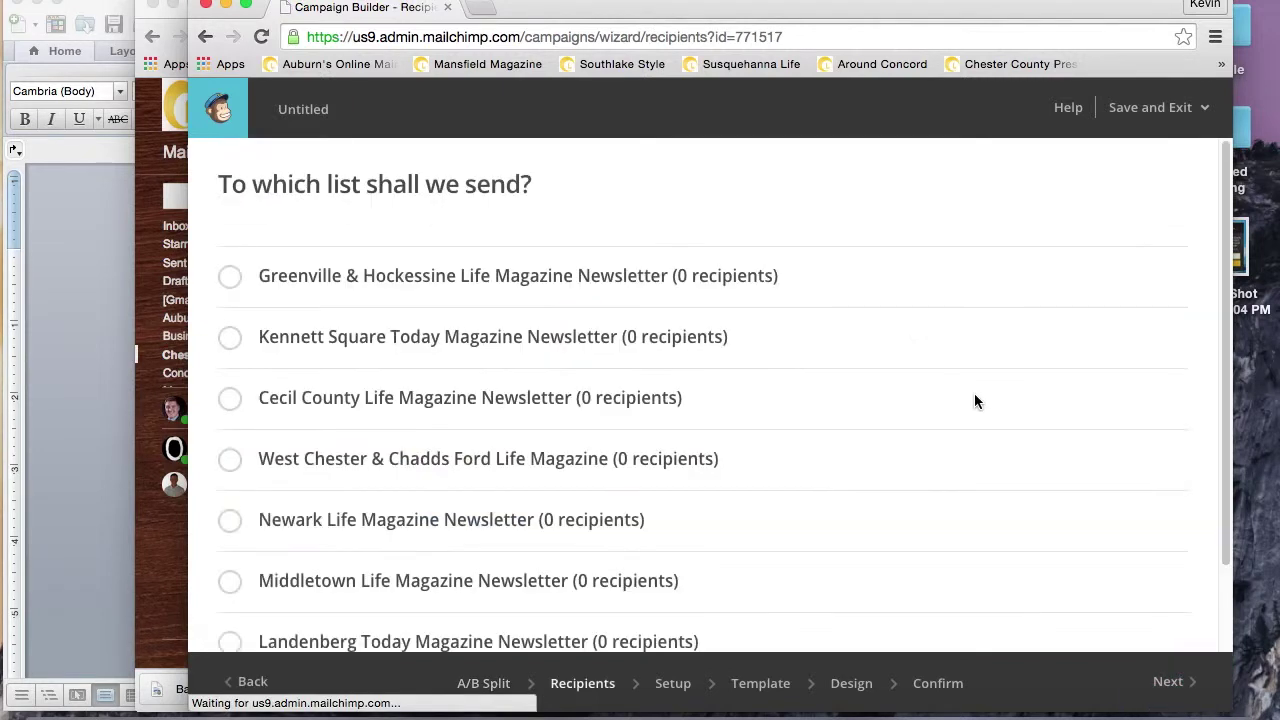
Send the campaign to the Chester County list.
scroll(786, 378, "down", 2)
left_click(435, 601)
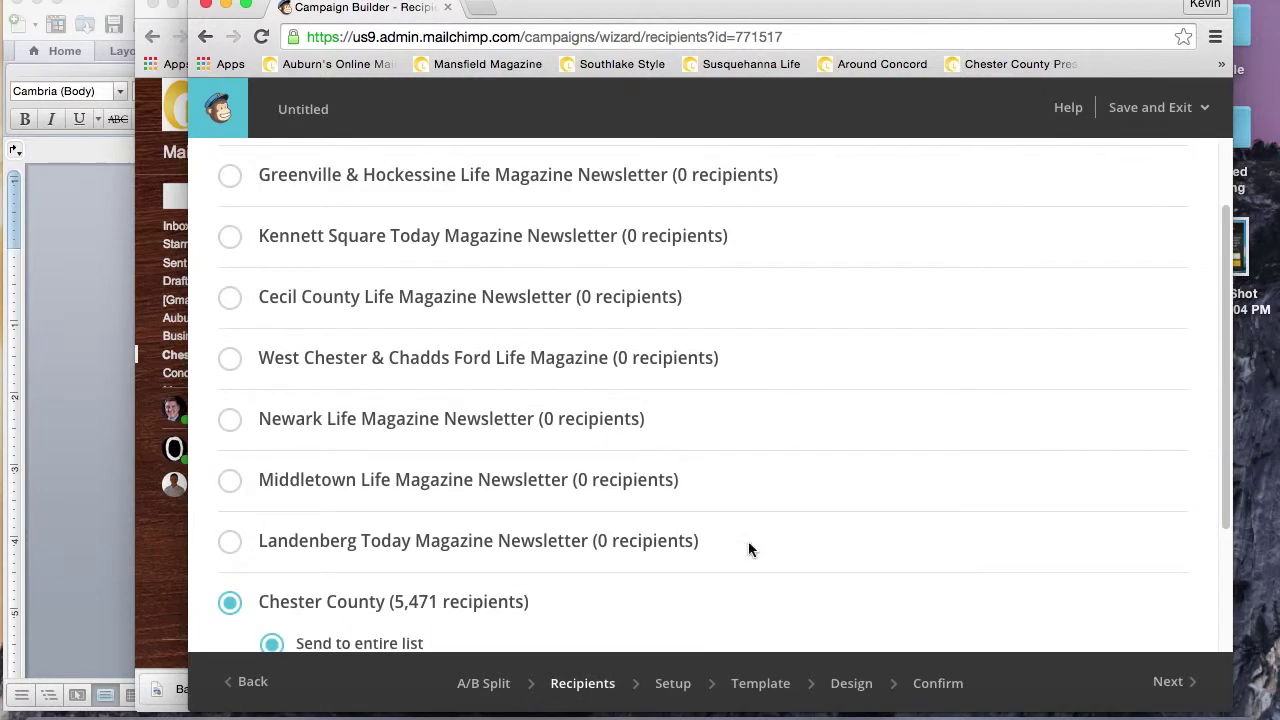
left_click(1168, 681)
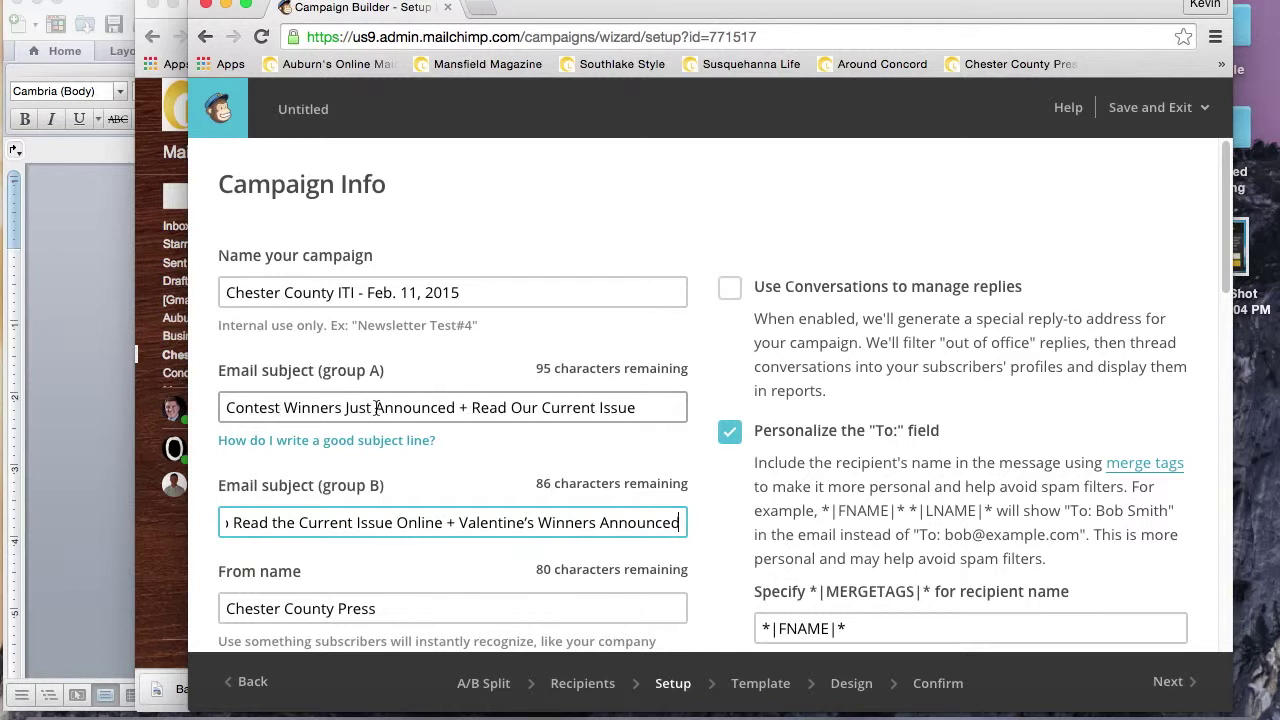
Edit the group A and B subject lines for the Chester County ITI - Feb. 11, 2015 campaign.
left_click_drag(376, 407, 346, 410)
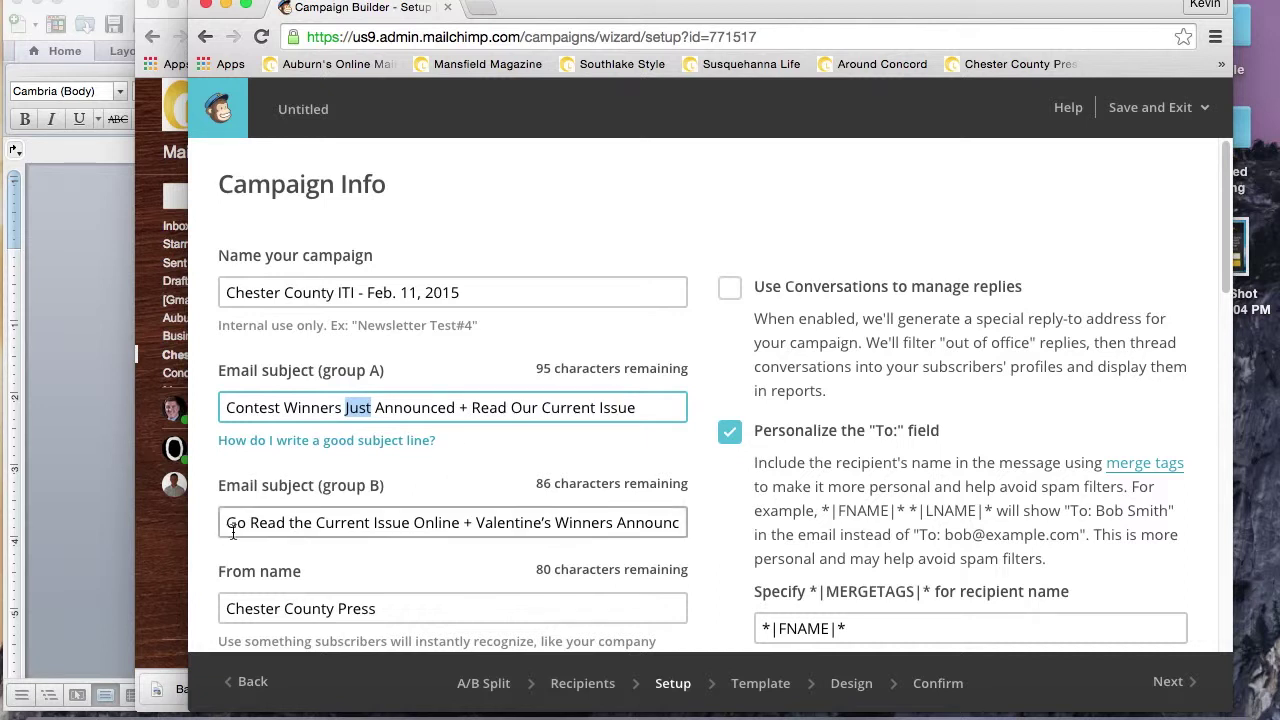
left_click_drag(236, 522, 224, 522)
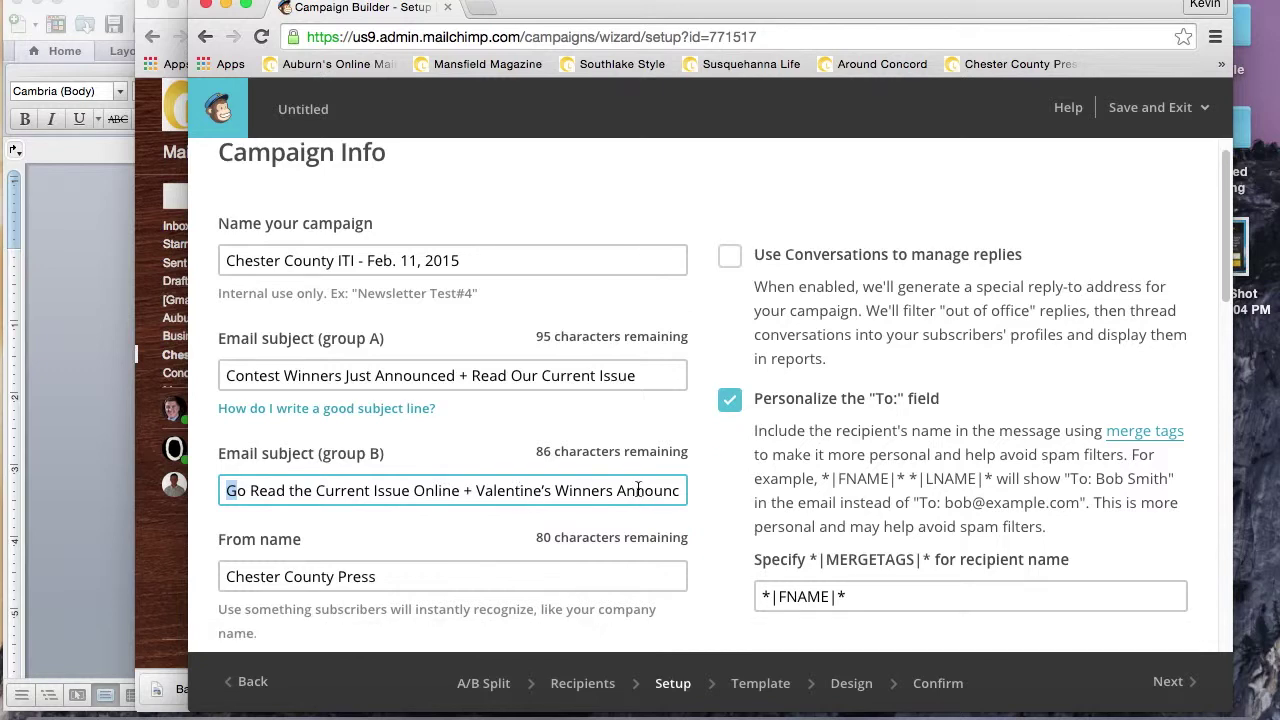
scroll(639, 491, "down", 5)
scroll(636, 491, "up", 5)
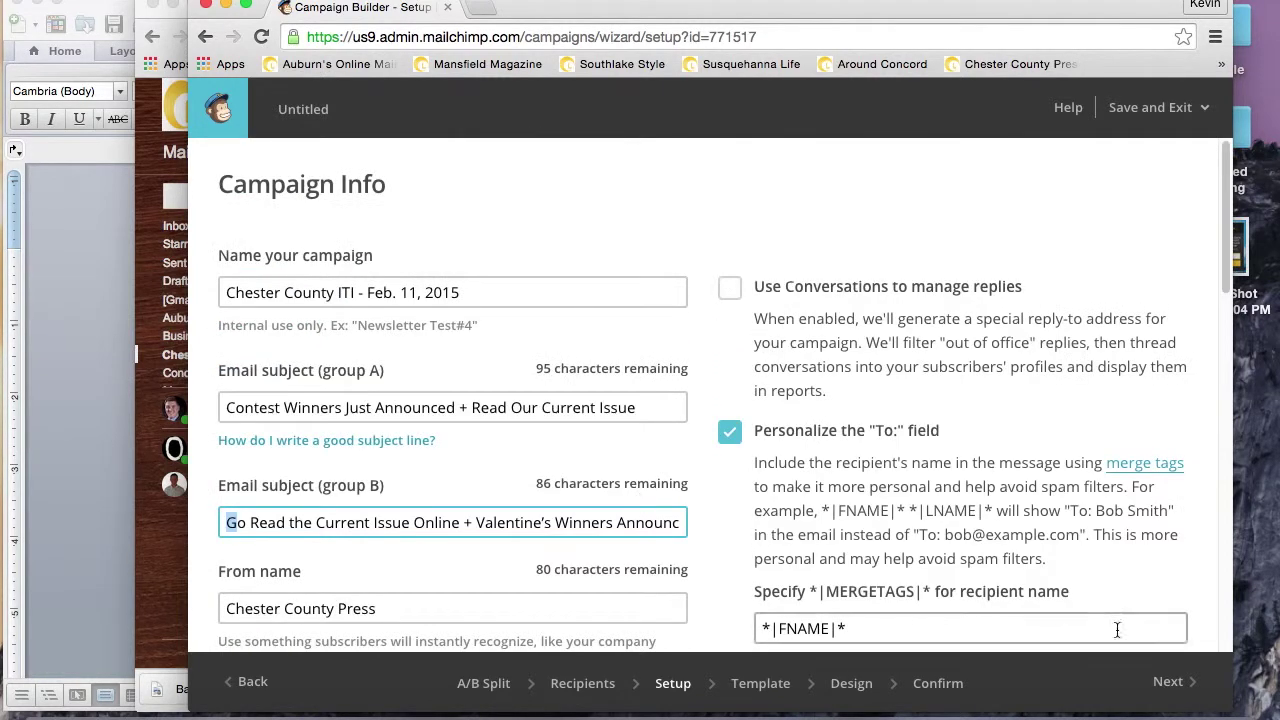
left_click(1168, 681)
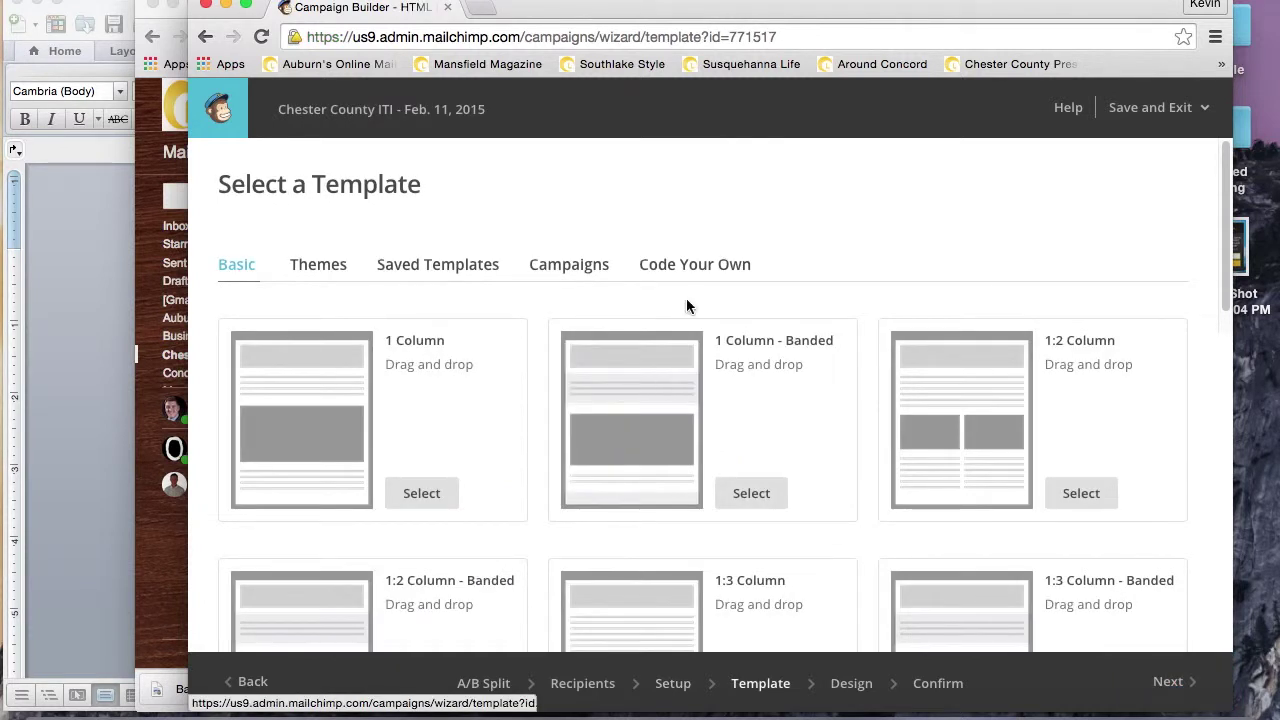
Browse the Basic templates and pick the 1:2 Column - Banded layout.
scroll(872, 298, "down", 2)
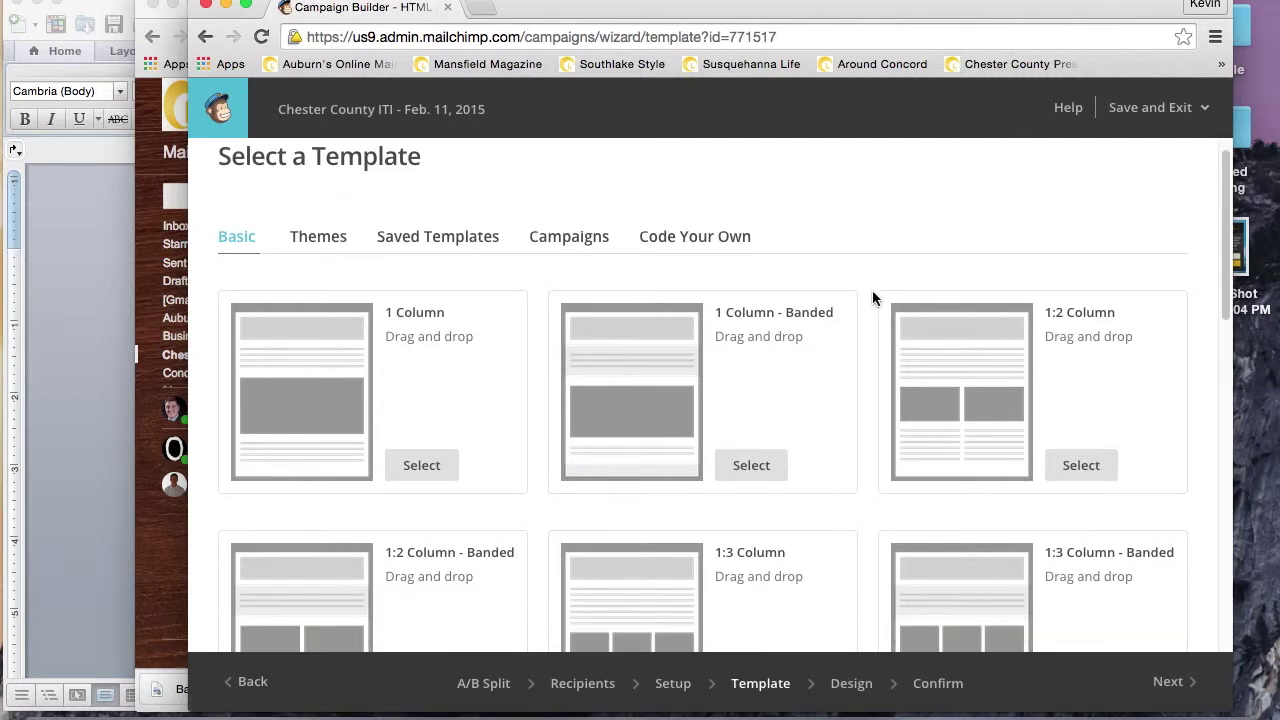
scroll(866, 300, "down", 2)
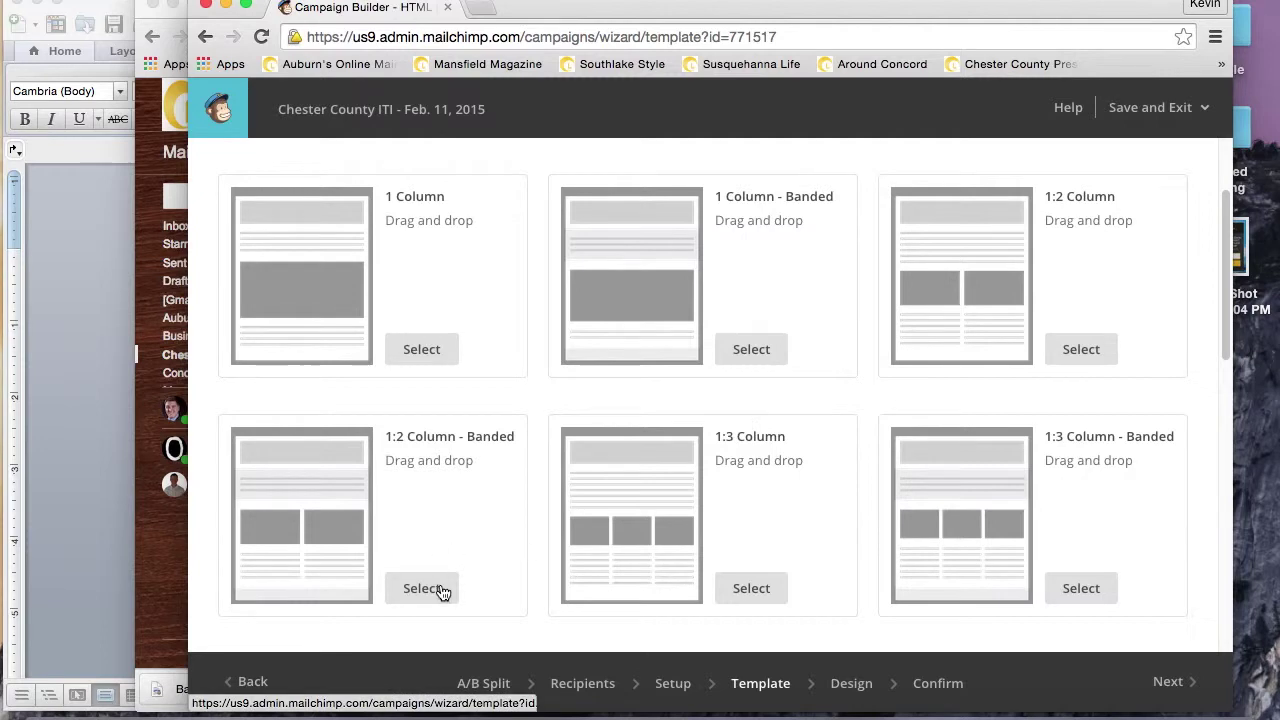
left_click(442, 592)
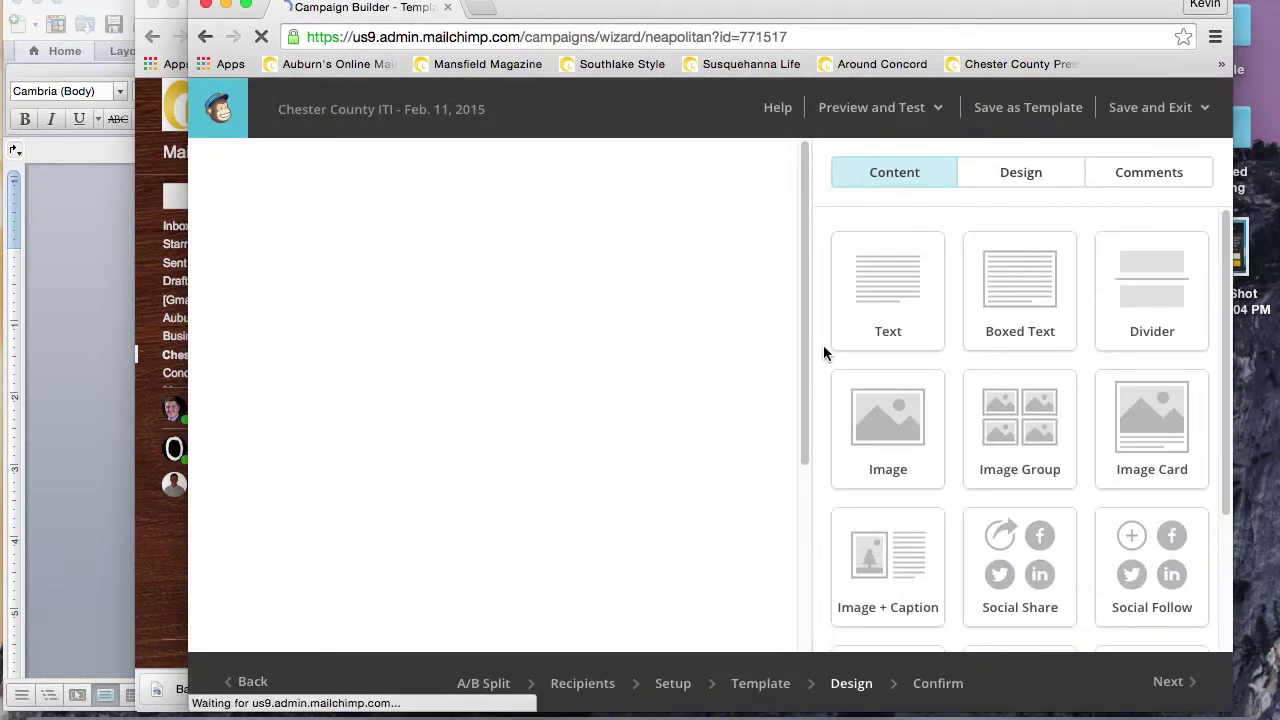
Try dragging an Image + Caption block into the 1:2 Column - Banded design.
left_click_drag(806, 334, 1086, 263)
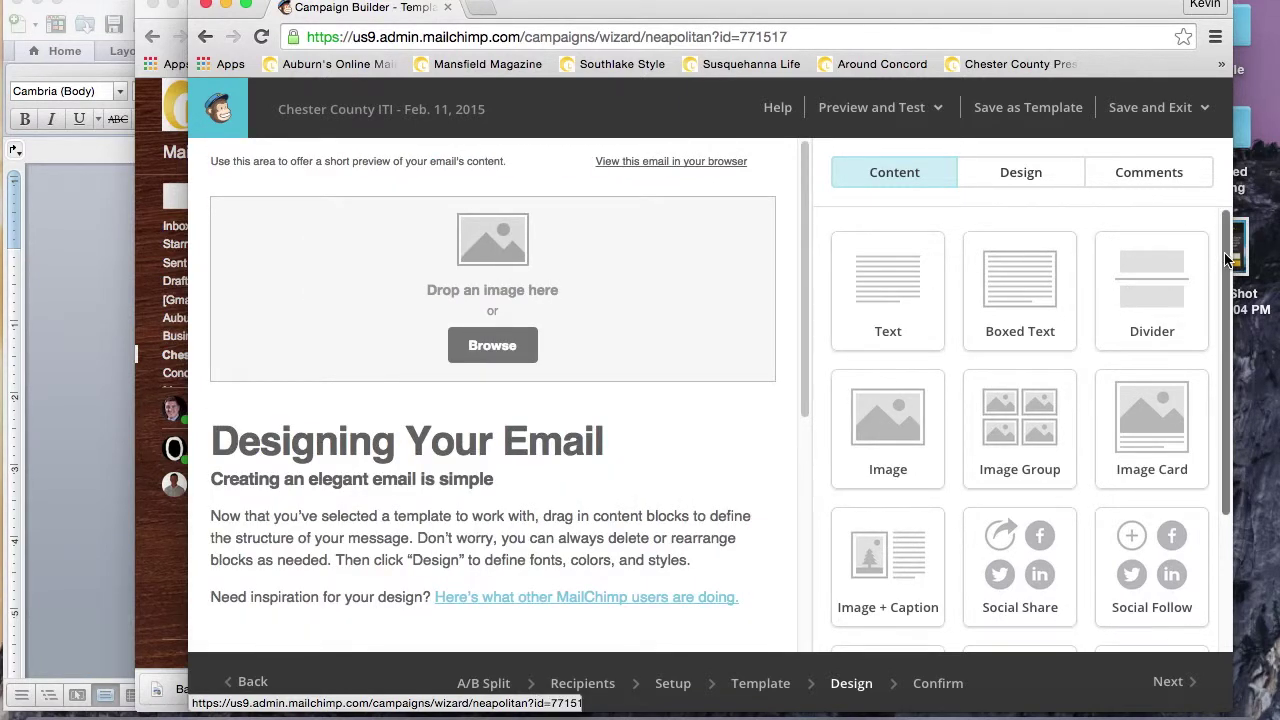
left_click_drag(1224, 280, 1249, 268)
scroll(1000, 420, "down", 1)
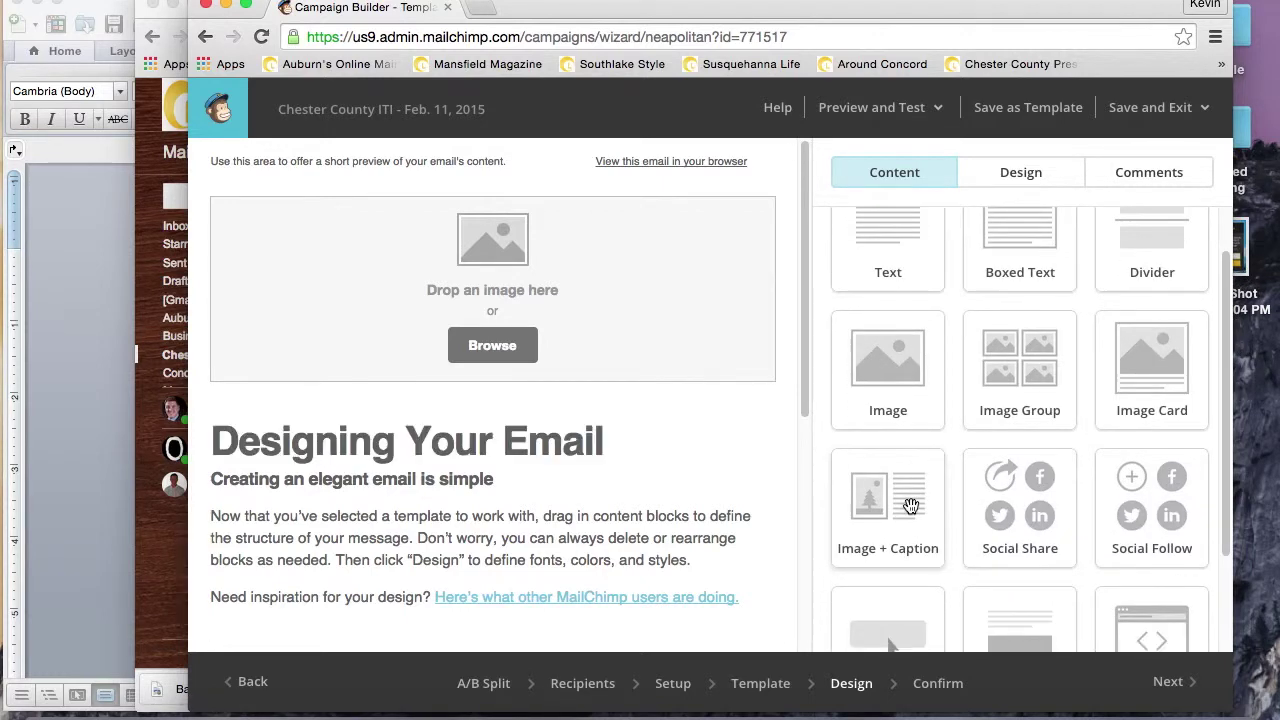
left_click_drag(910, 508, 409, 430)
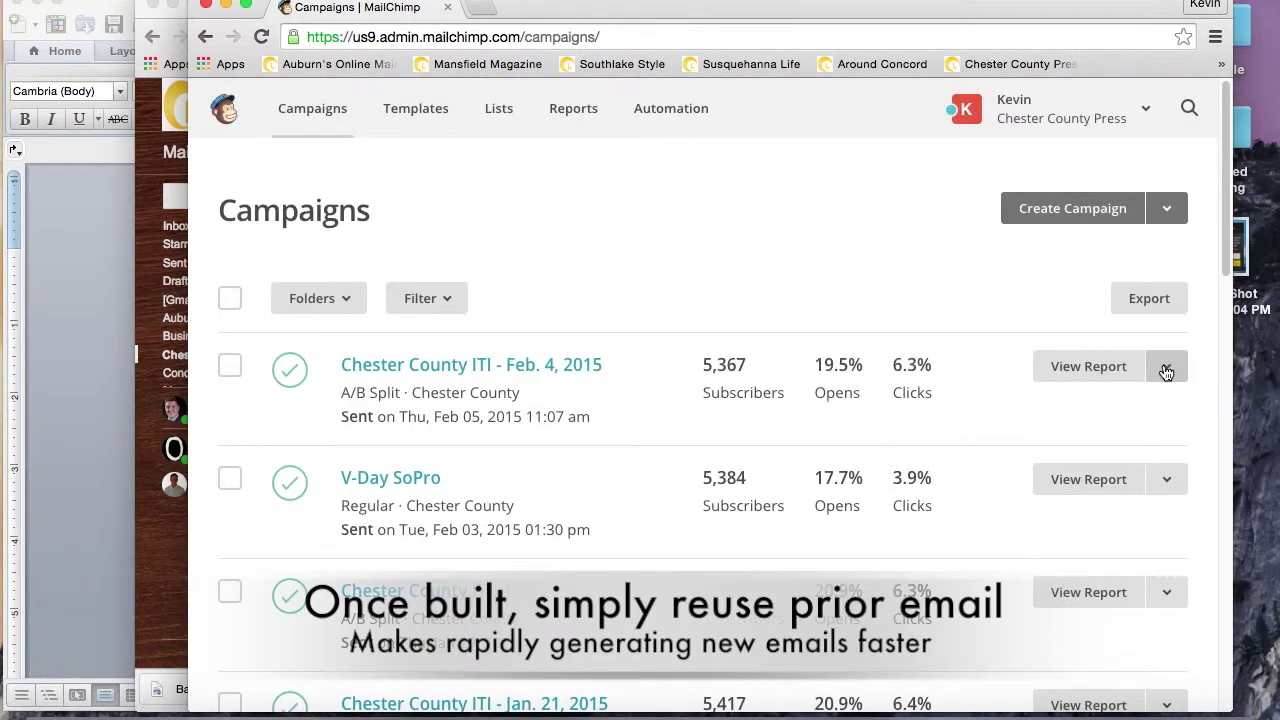
Replicate the Chester County ITI - Feb. 4, 2015 campaign.
left_click(1166, 368)
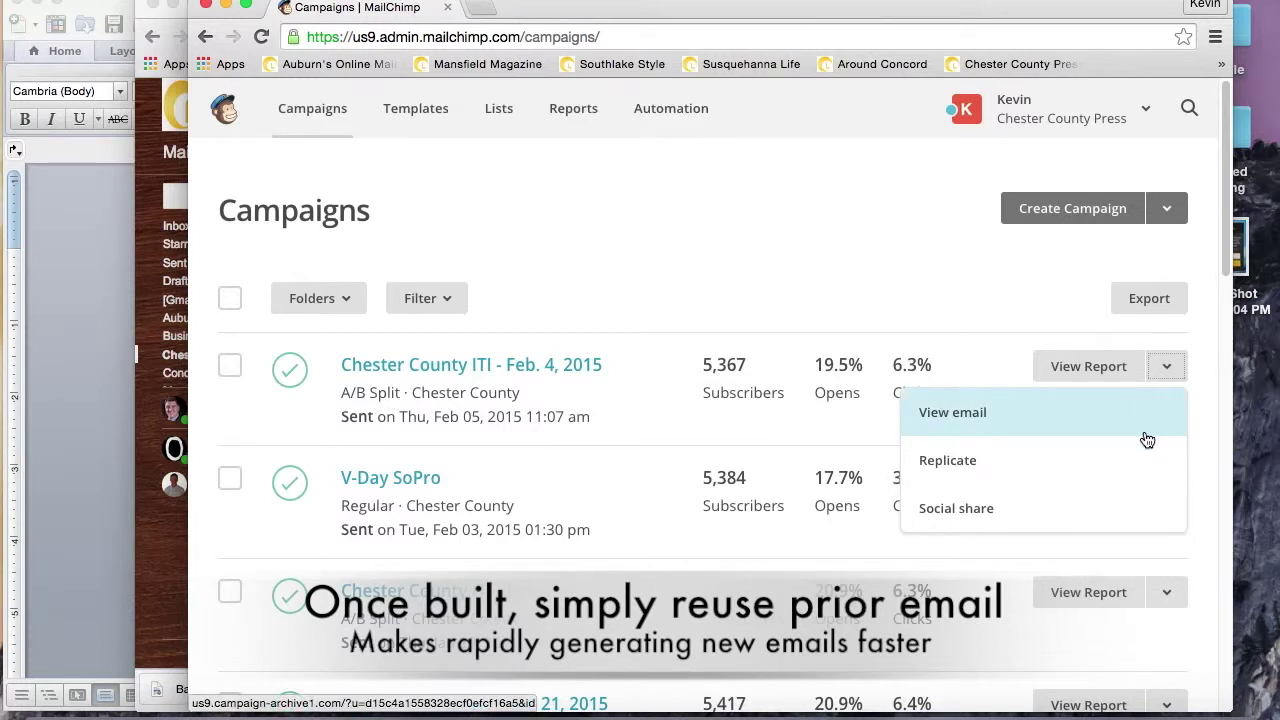
left_click(965, 466)
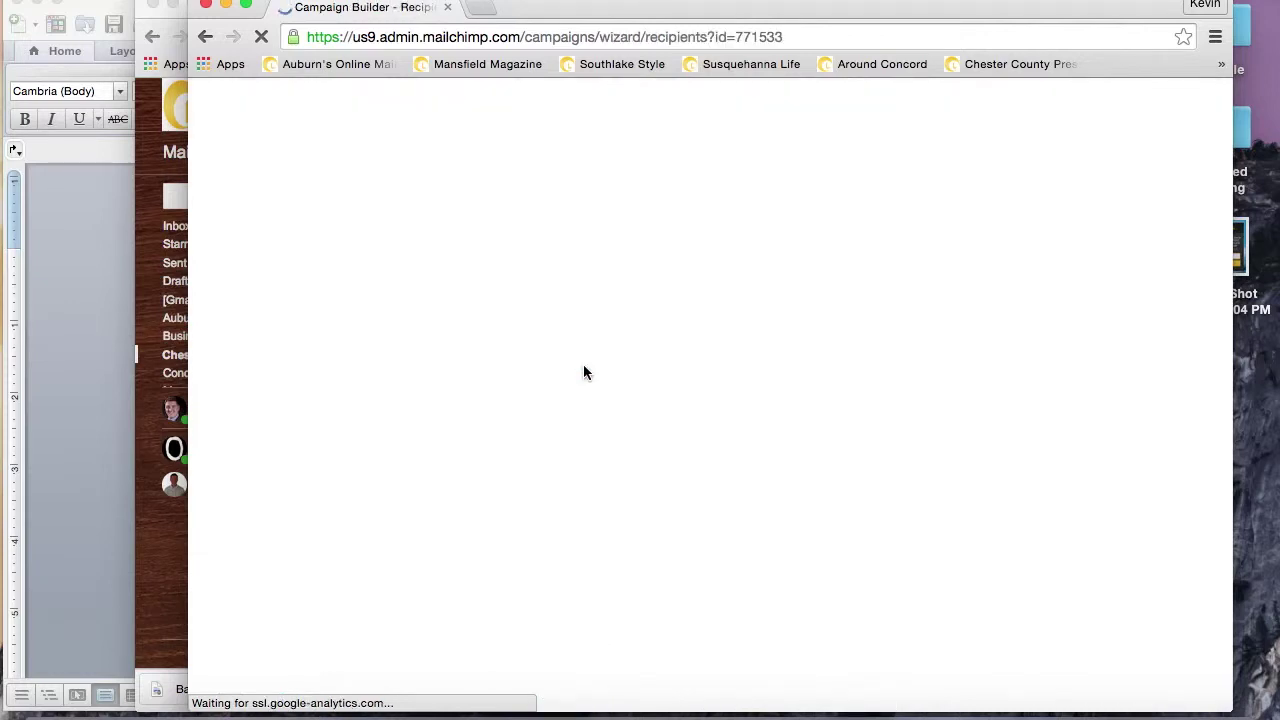
Keep the copy's Chester County list, Feb. 11, 2015 name and subject lines, and proceed to design.
scroll(585, 372, "down", 3)
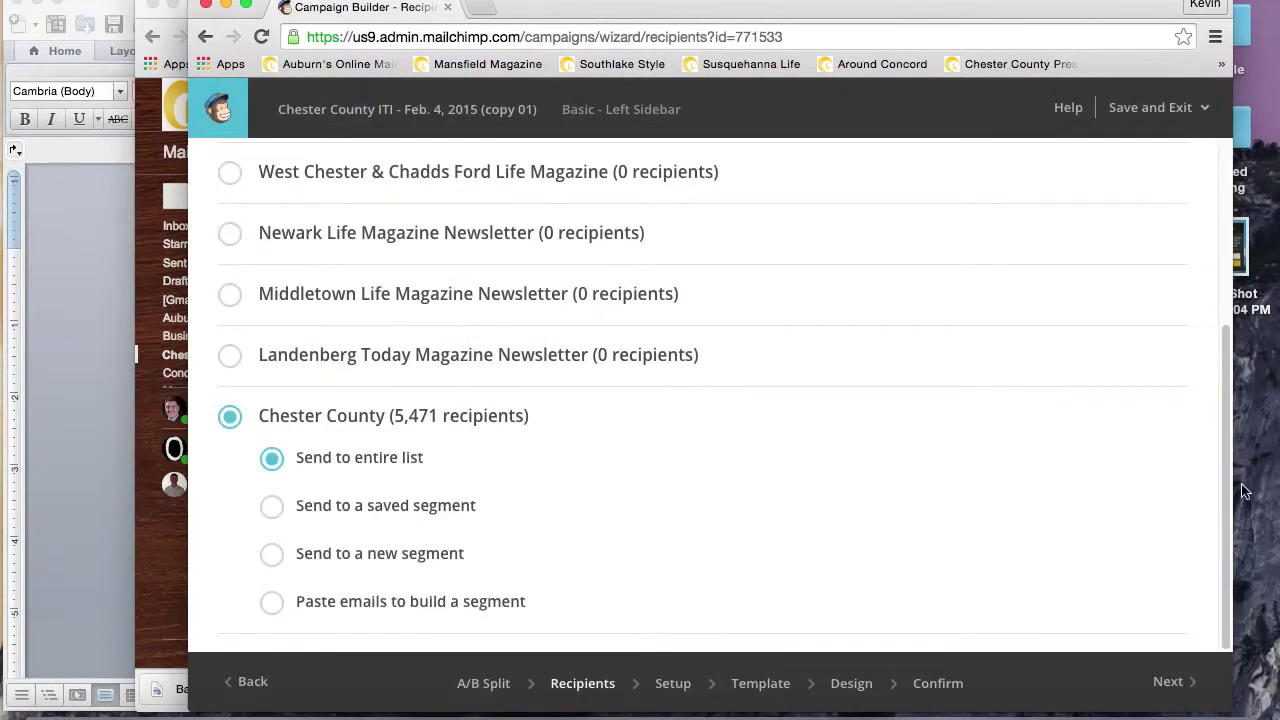
left_click(1171, 680)
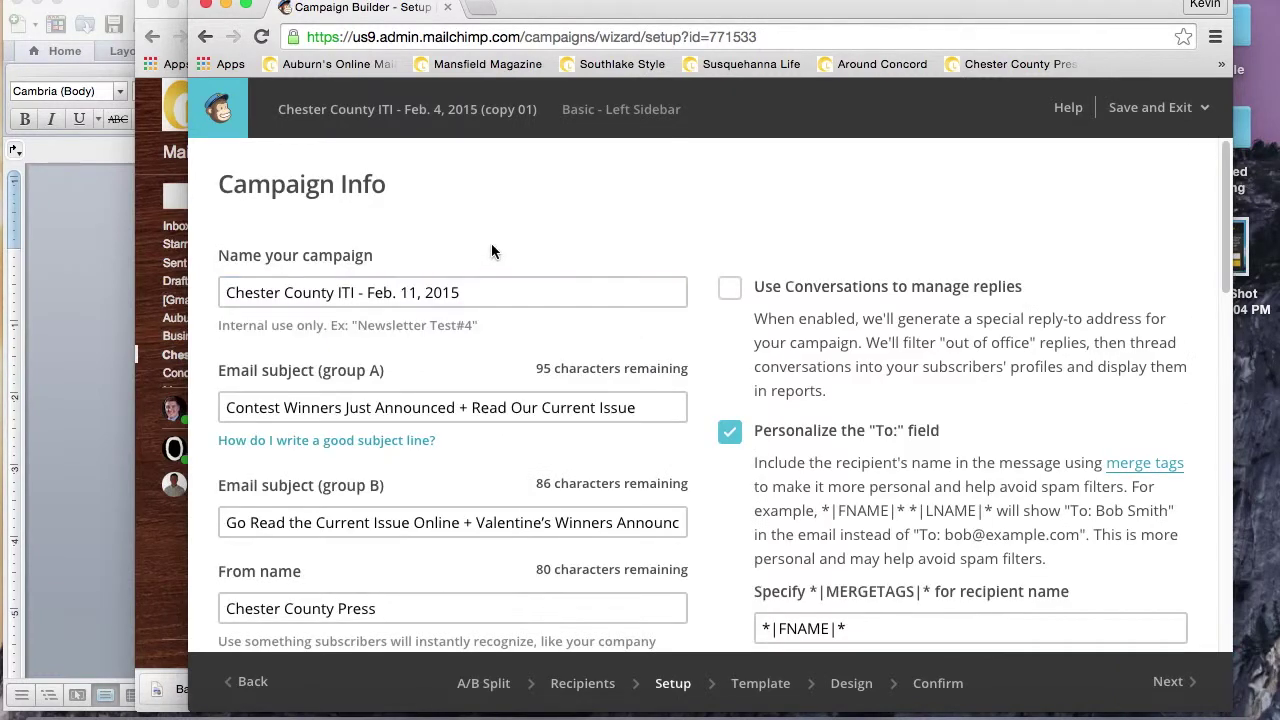
scroll(450, 600, "down", 3)
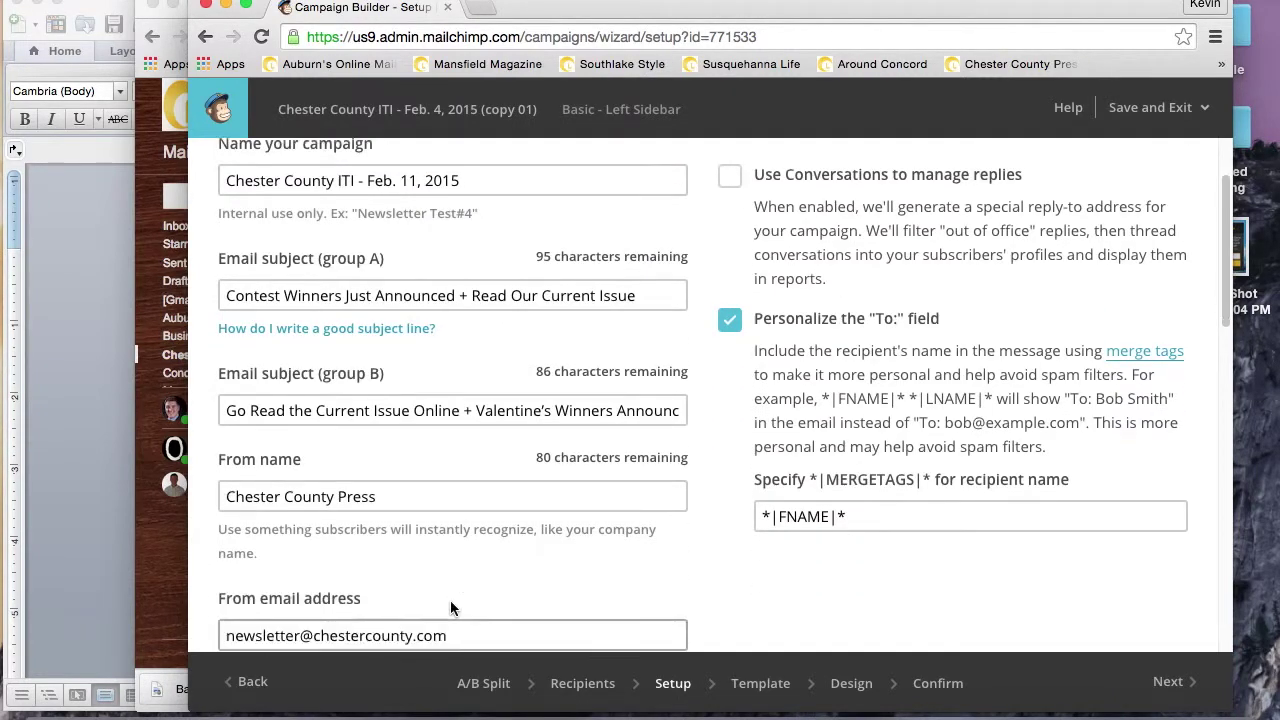
scroll(450, 600, "down", 20)
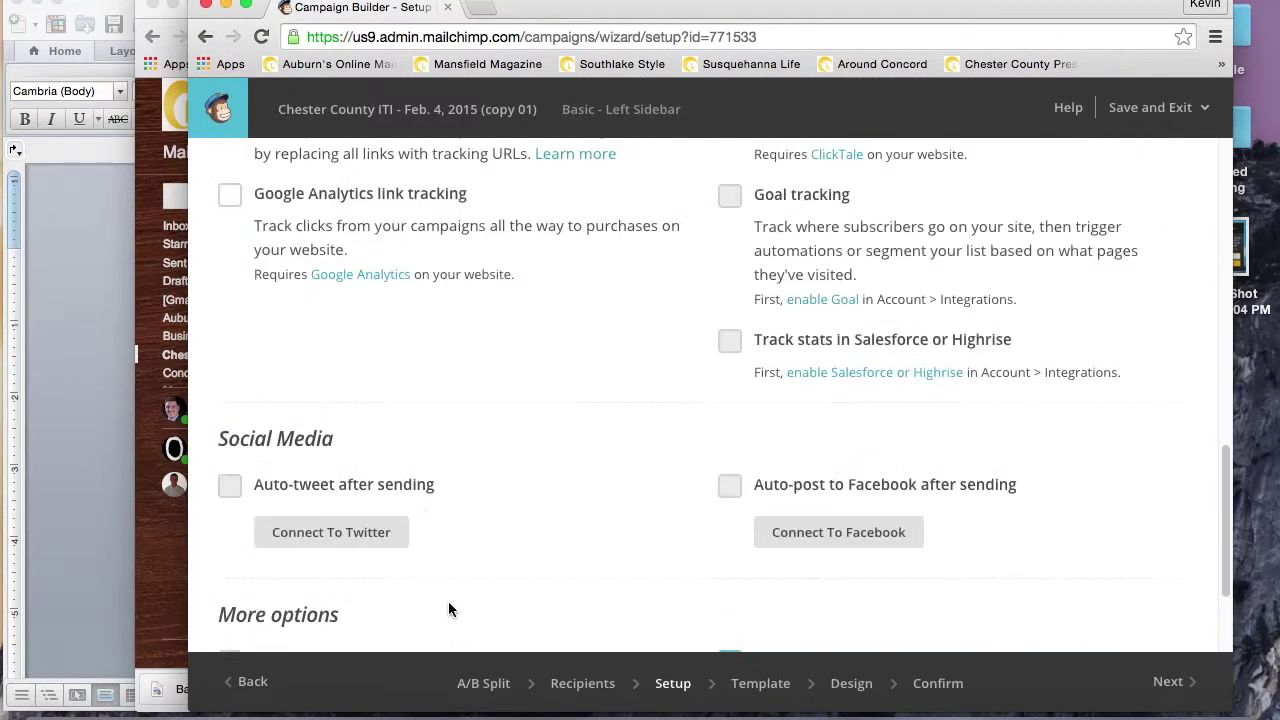
scroll(448, 610, "down", 4)
left_click(1168, 681)
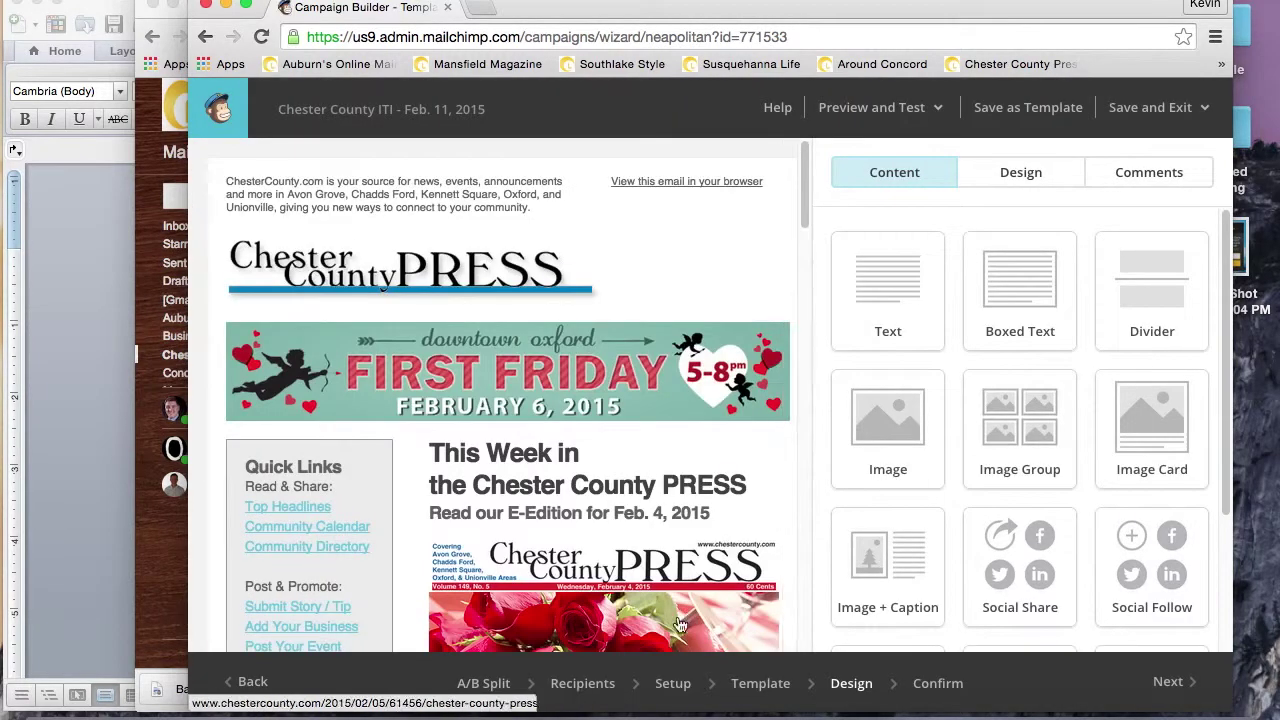
Review the email preview and open the First Friday banner image block for editing.
mouse_move(697, 251)
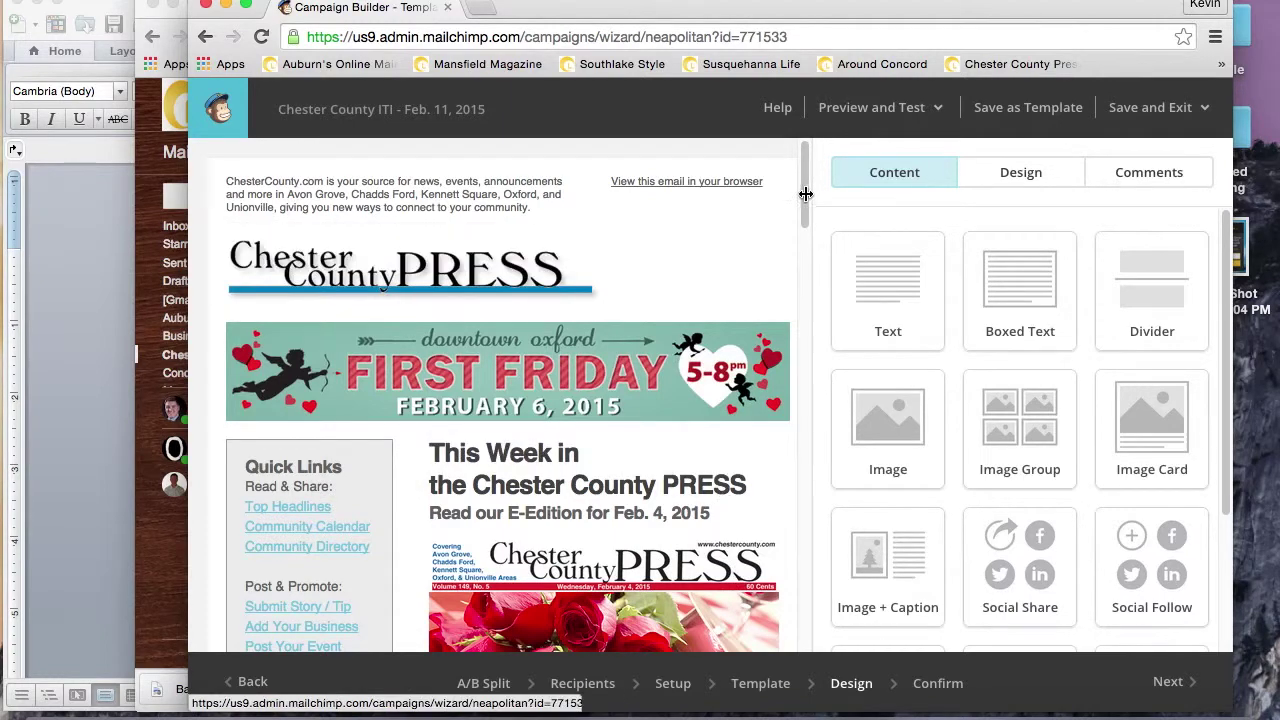
scroll(813, 244, "down", 5)
mouse_move(813, 244)
left_mouse_down()
mouse_move(843, 610)
mouse_move(824, 215)
mouse_move(827, 227)
left_mouse_up()
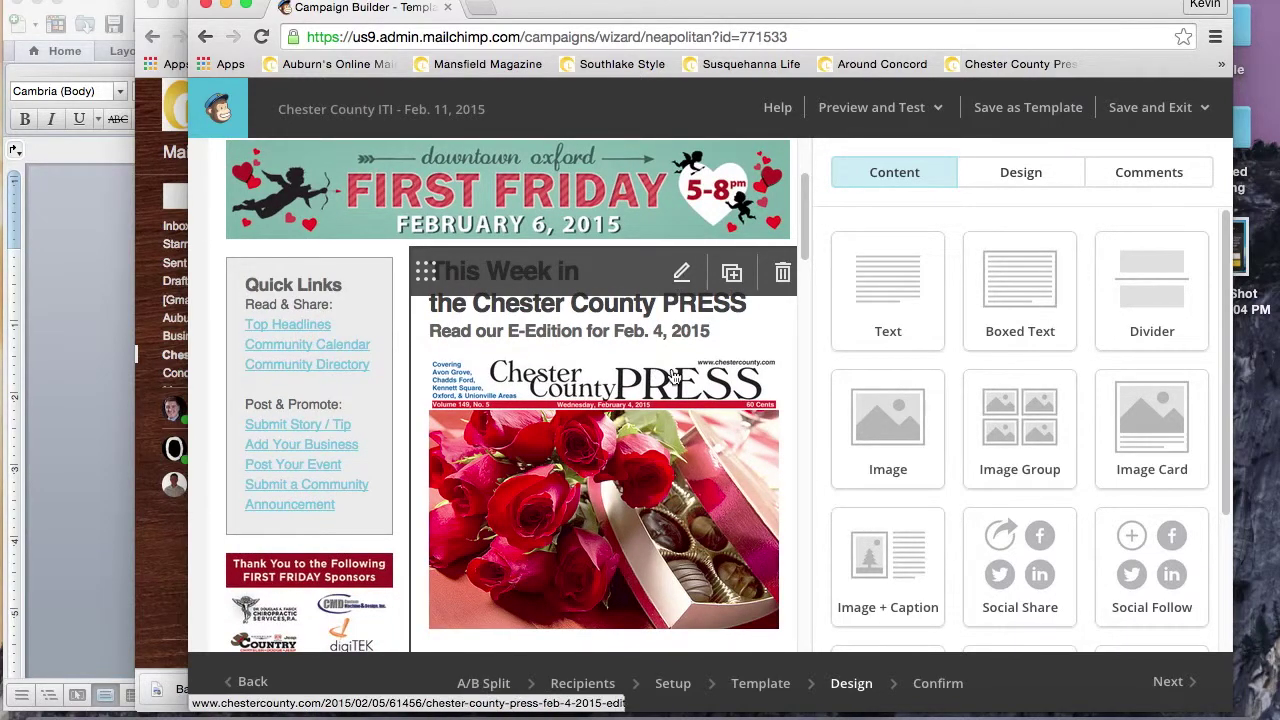
scroll(700, 340, "up", 3)
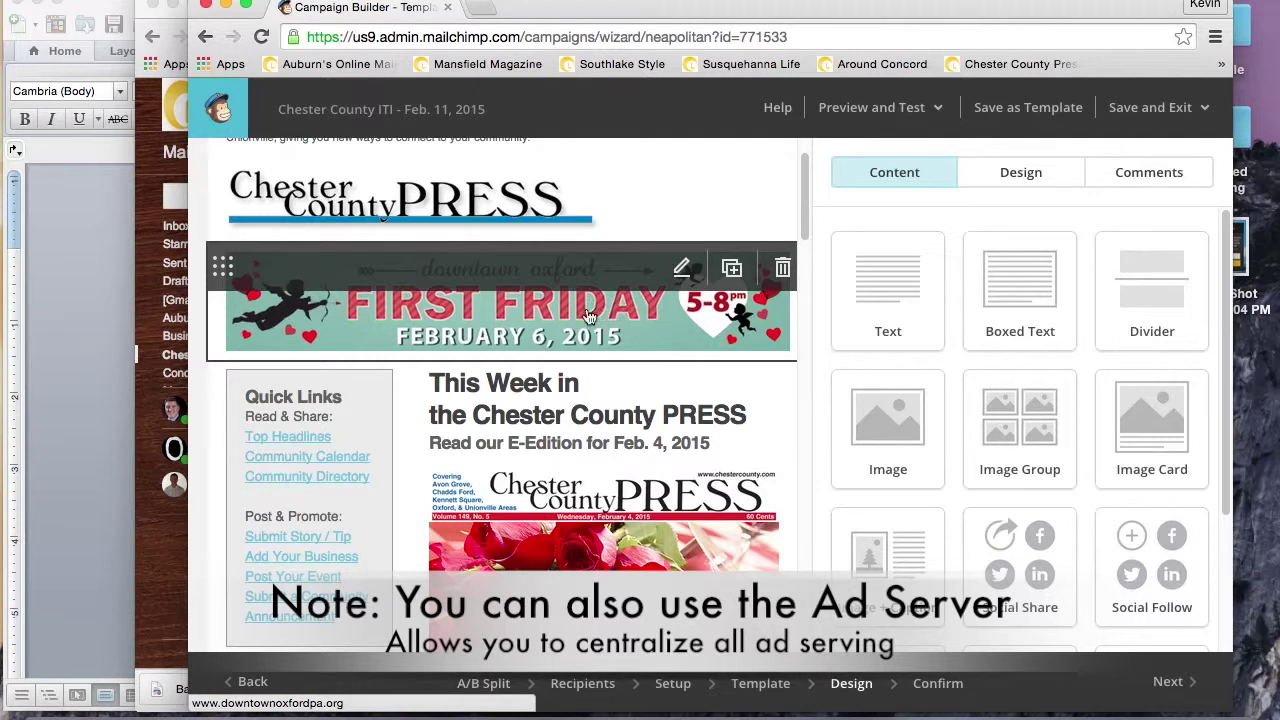
left_click(683, 271)
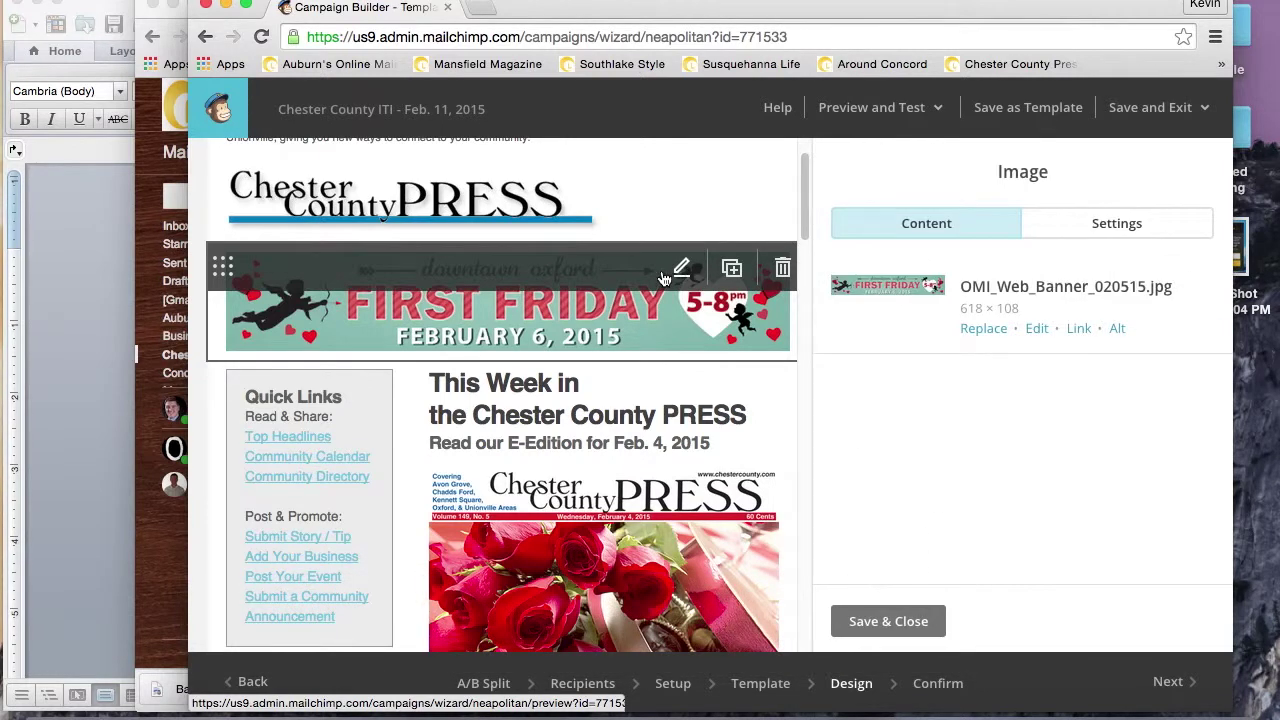
Replace the First Friday banner with Oxford Grain web banner 020515.jpg uploaded from Desktop > ads.
left_click(986, 340)
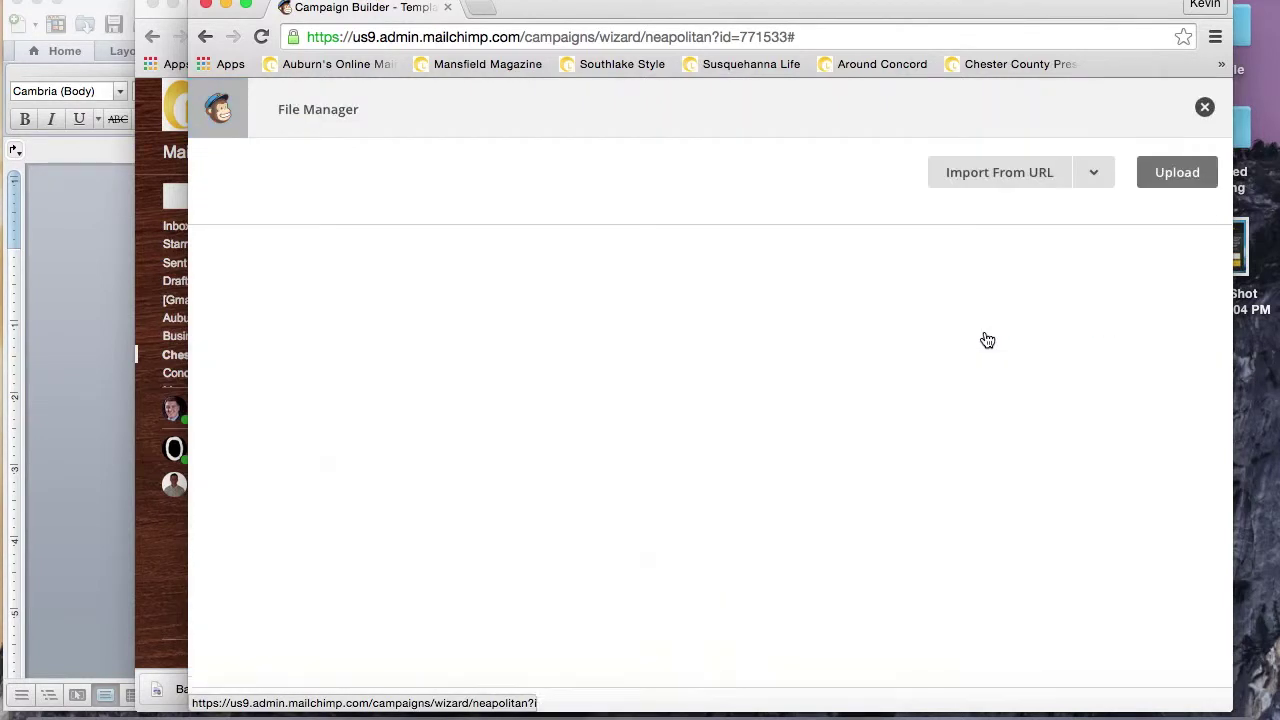
left_click(972, 176)
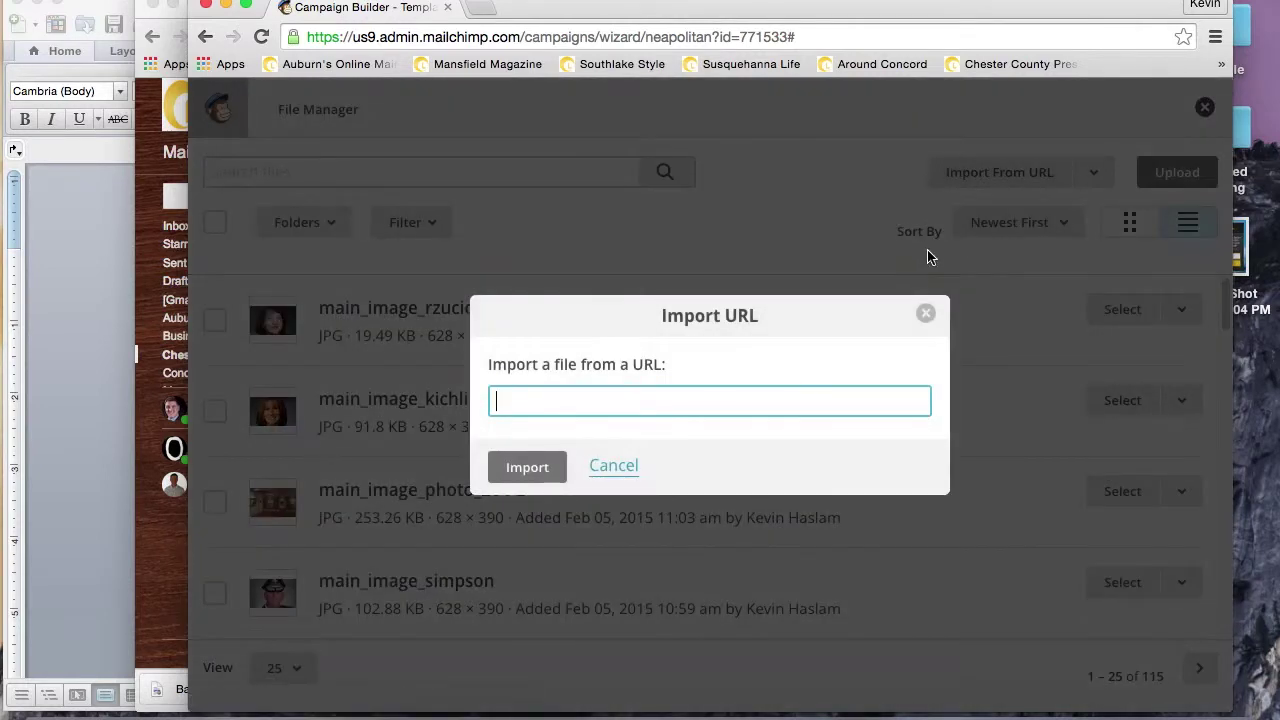
left_click(613, 465)
left_click(1178, 172)
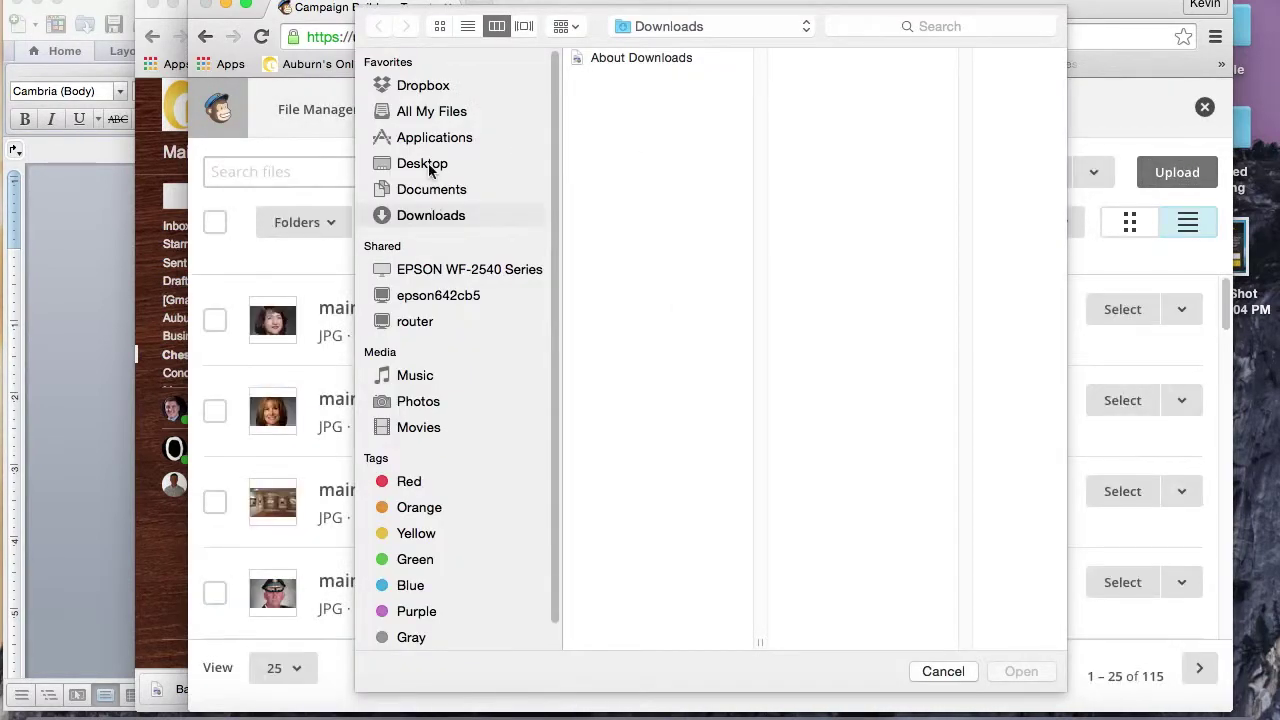
left_click(428, 166)
left_click(640, 57)
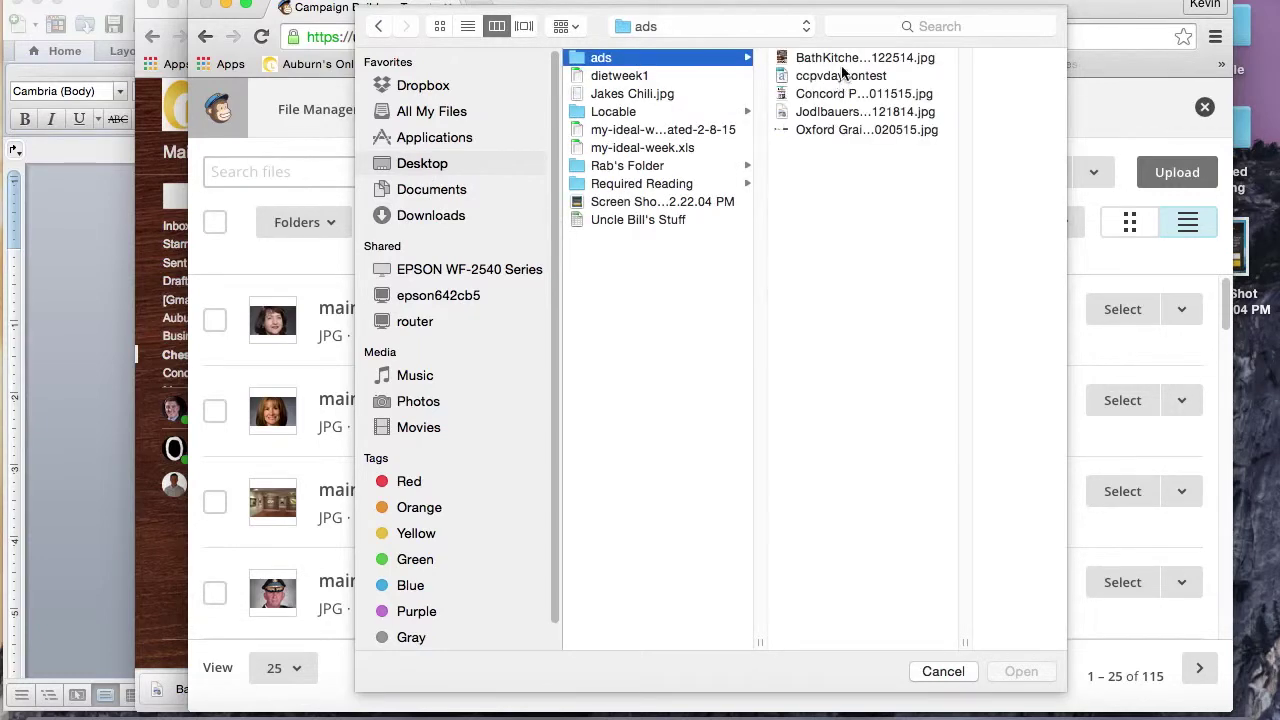
left_click(834, 129)
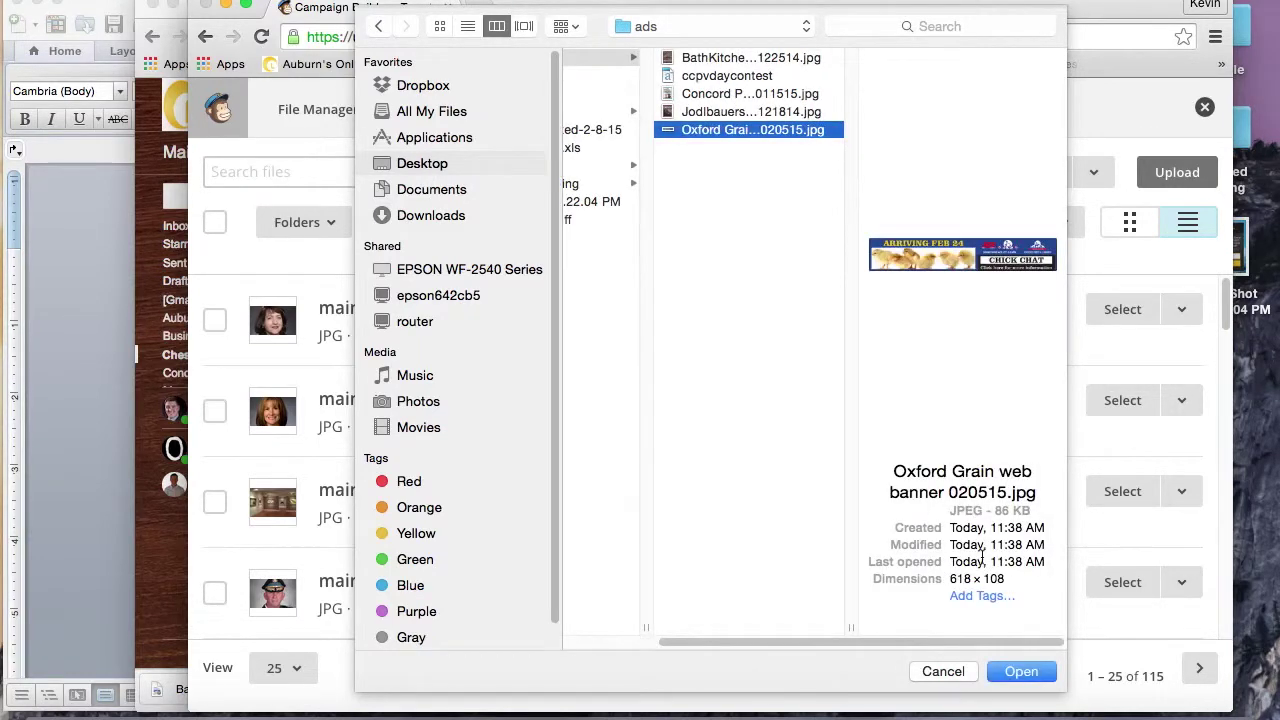
left_click(1020, 671)
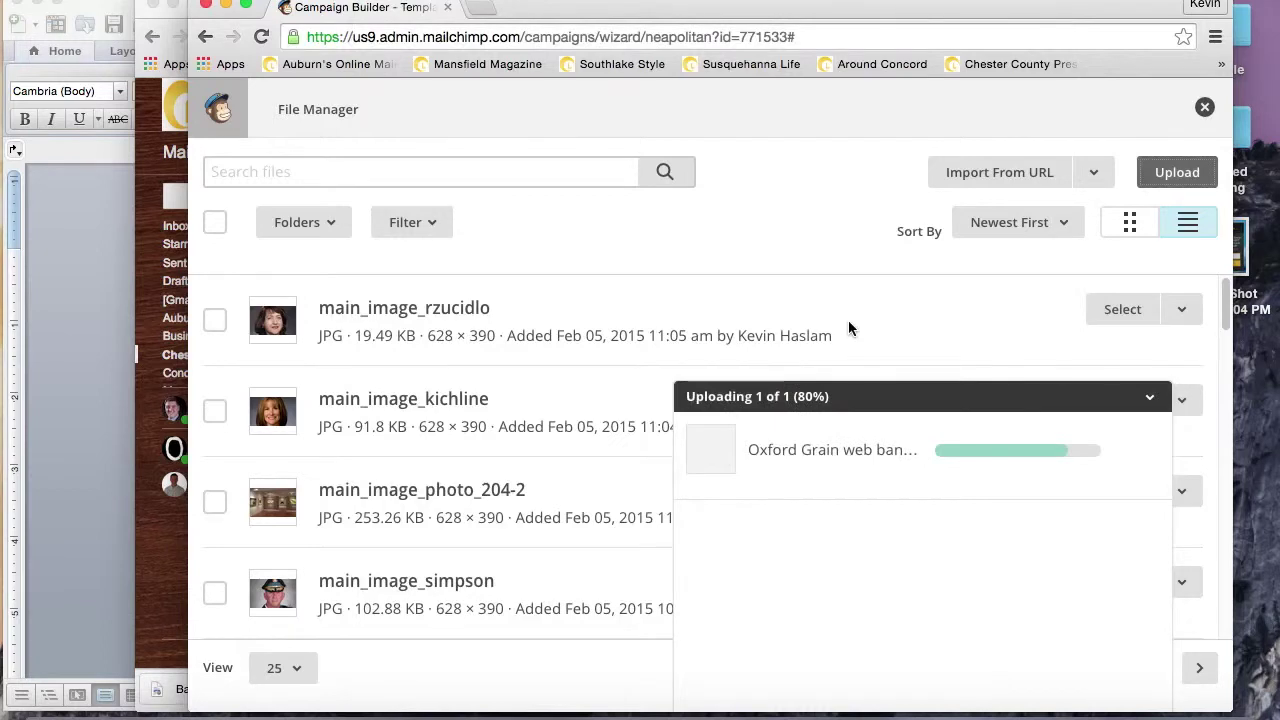
key("Escape")
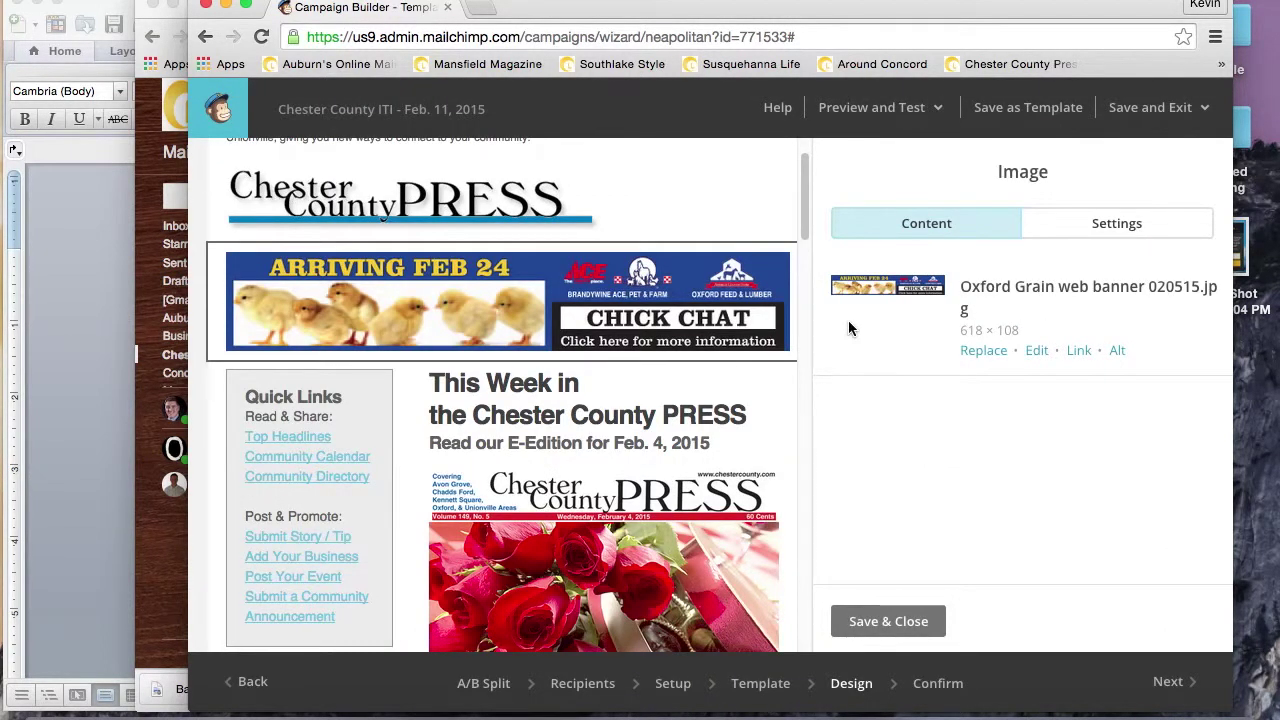
key("super+grave")
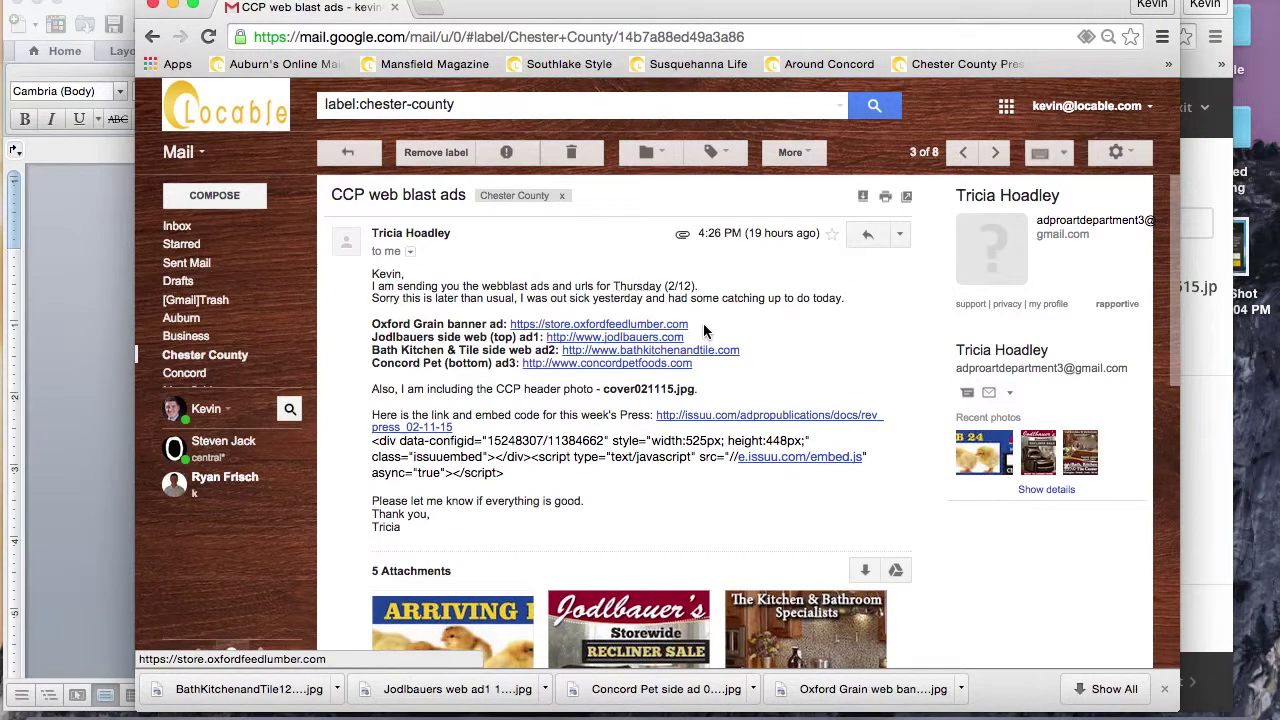
left_click_drag(700, 325, 513, 337)
key("super+c")
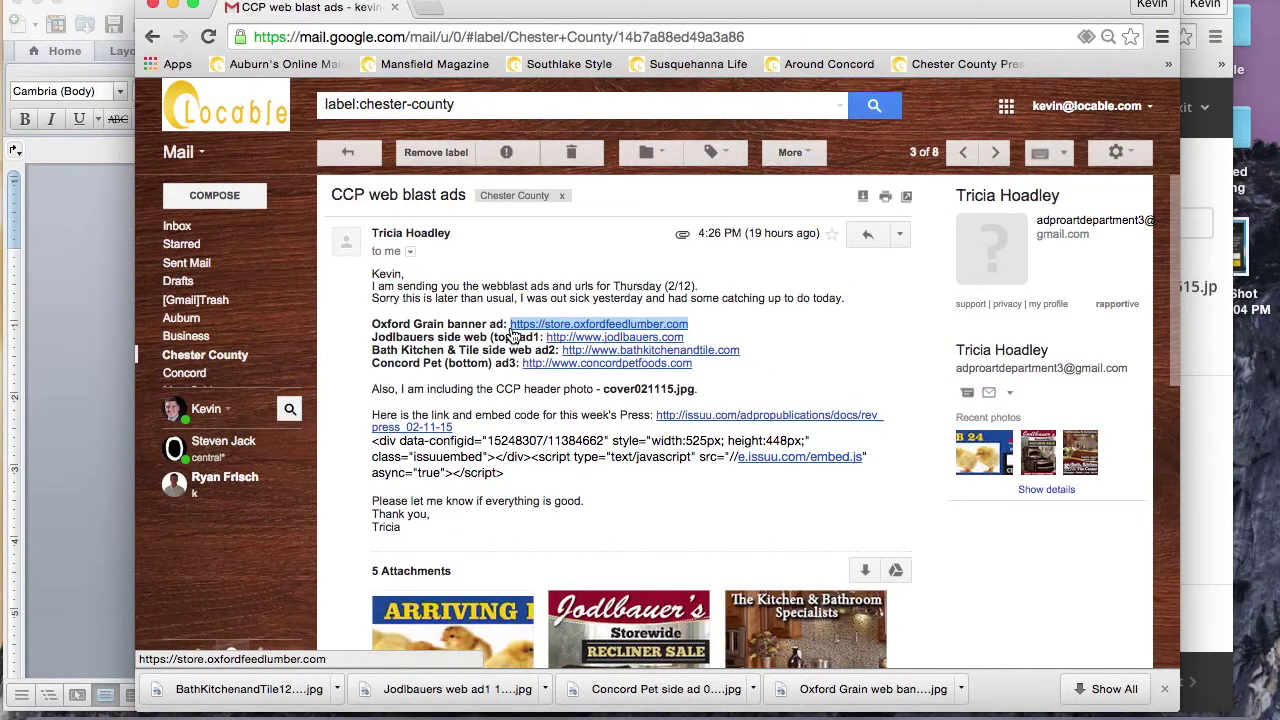
key("super+grave")
left_click(1077, 350)
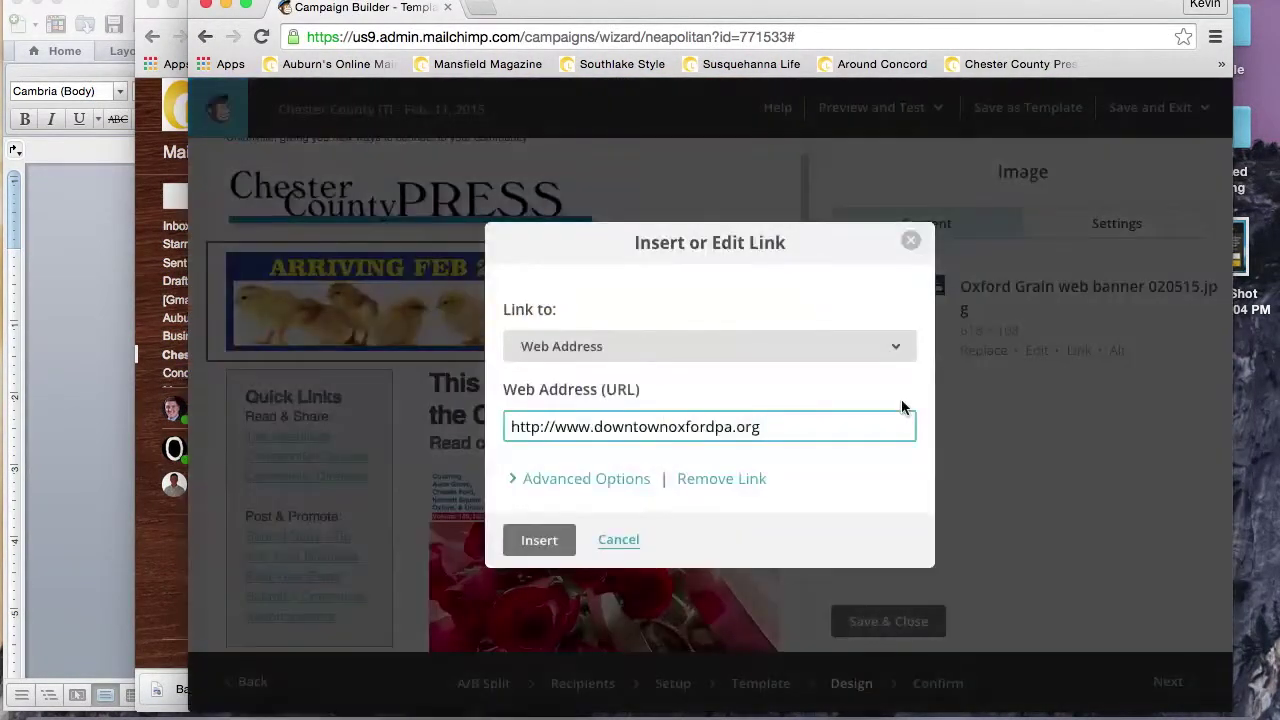
key("super+a")
key("super+v")
left_click(539, 540)
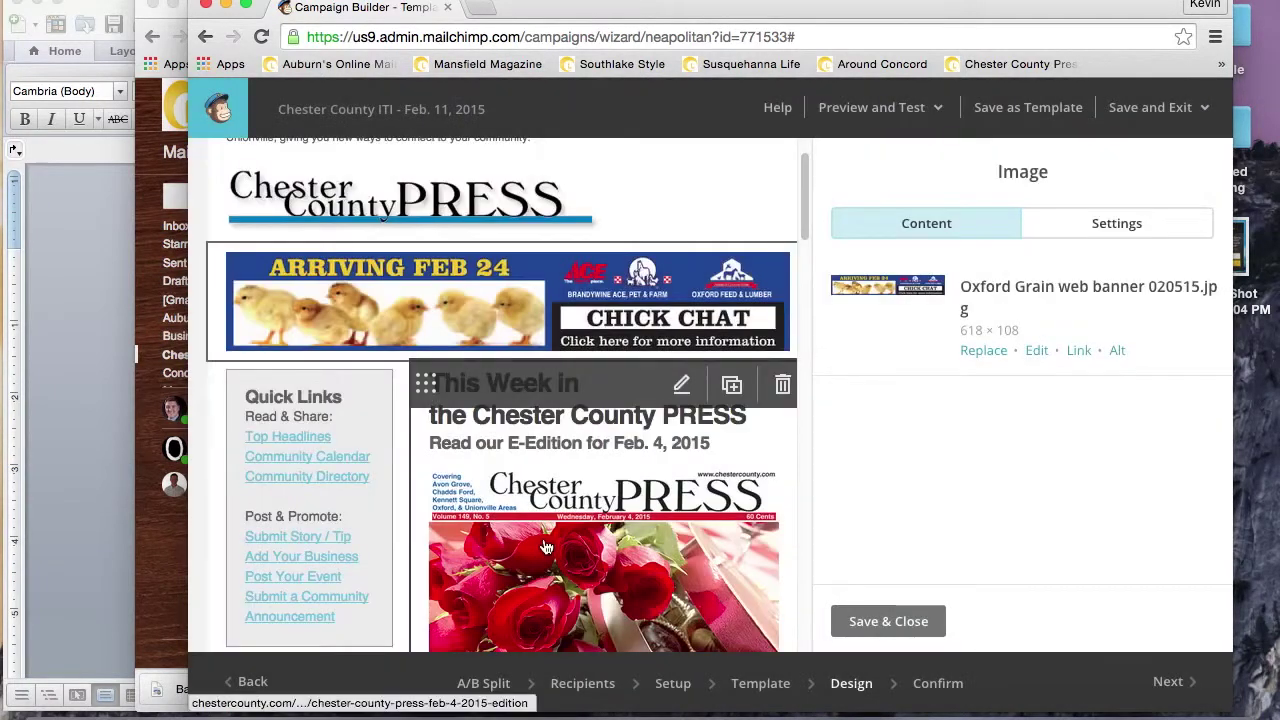
left_click(913, 615)
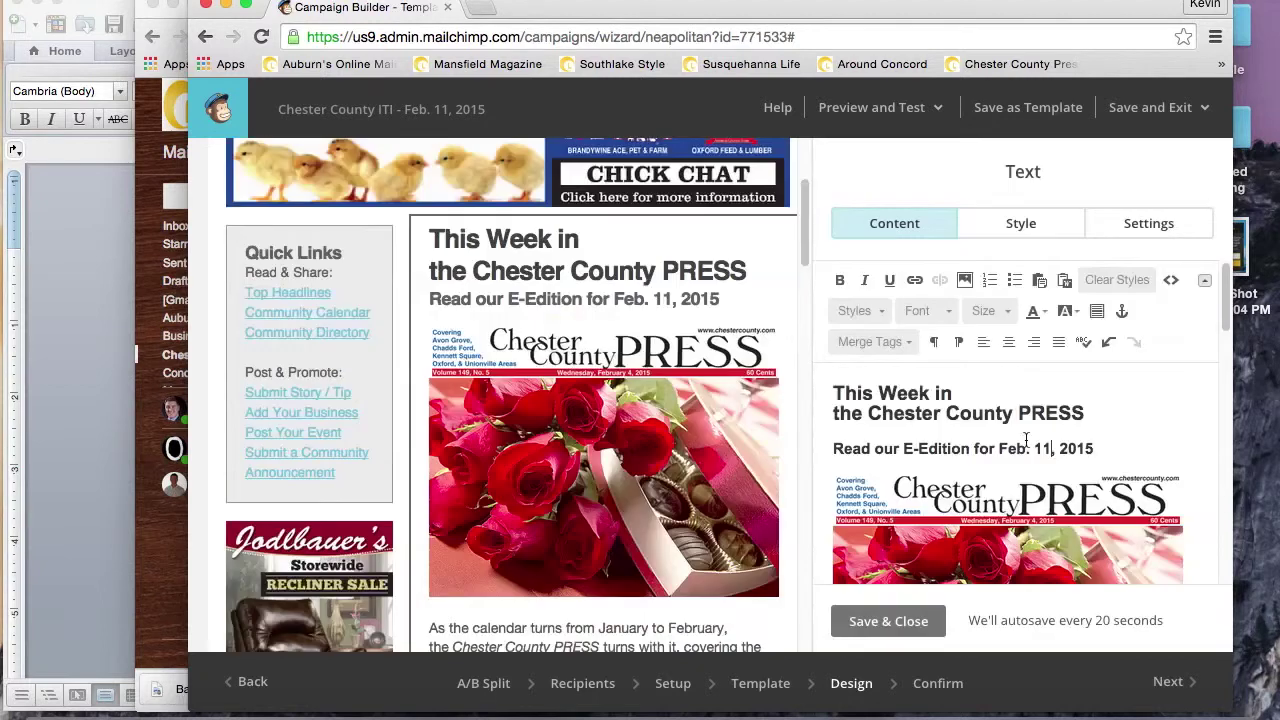
scroll(1058, 425, "down", 3)
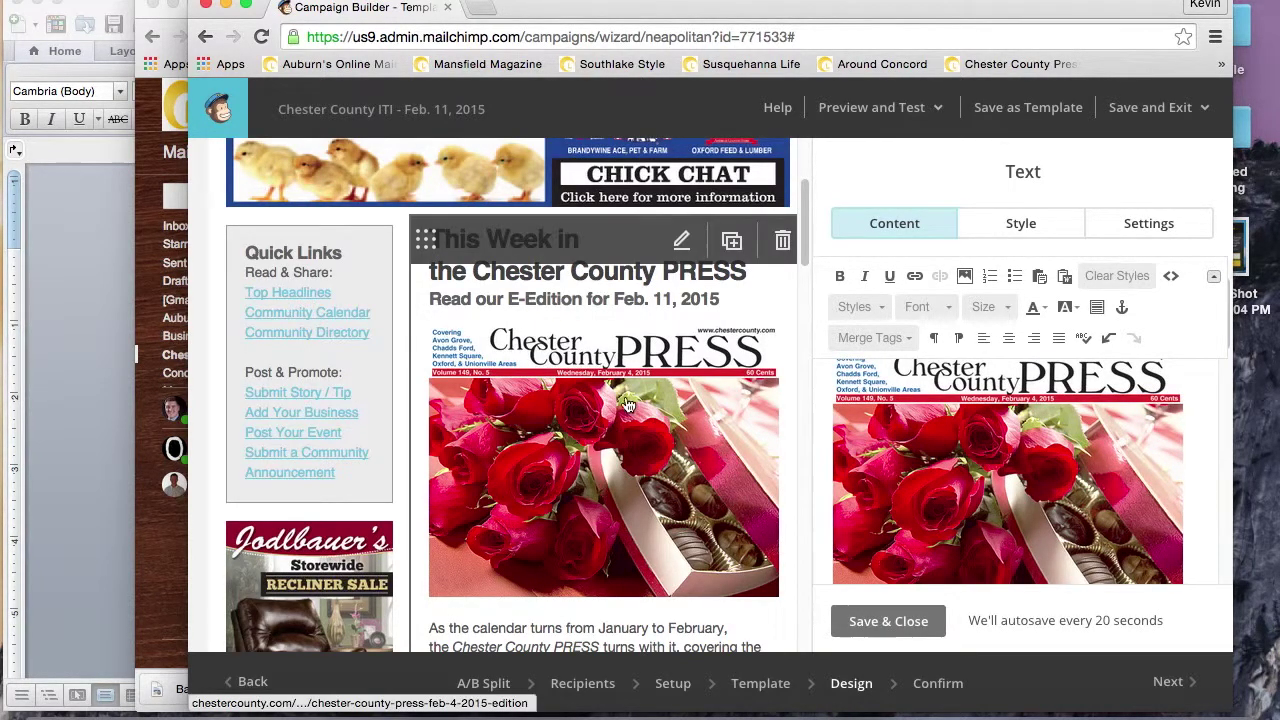
Open the cover image's file list, then bring the Chester County PRESS Feb. 11 page forward.
double_click(1030, 435)
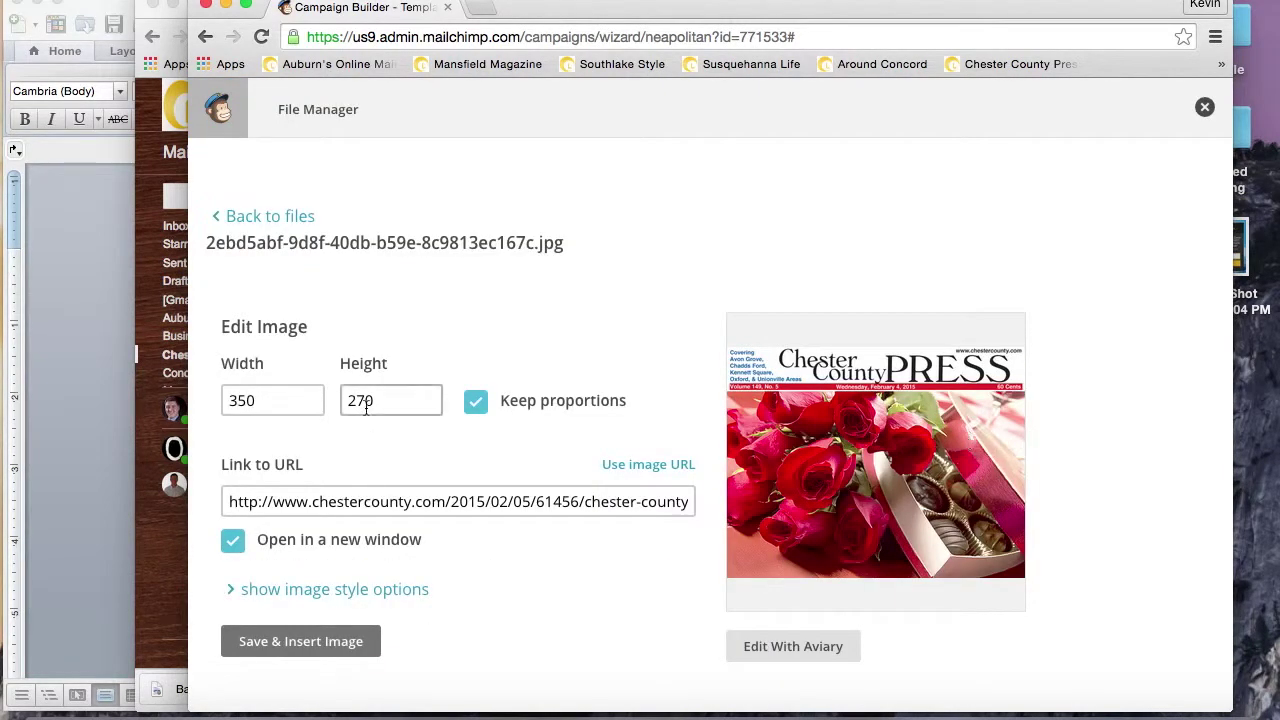
left_click(288, 219)
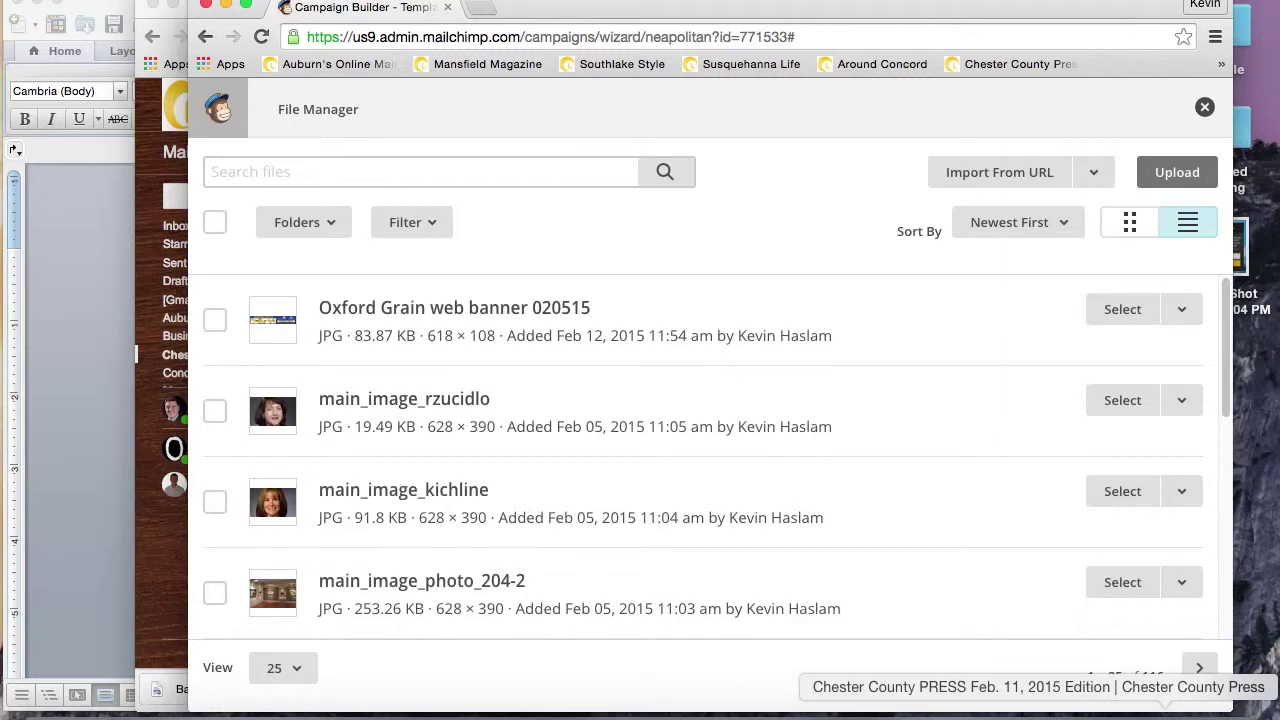
left_click(1160, 712)
Copy the image URL of the Feb. 11 tulip cover on the edition page.
scroll(427, 400, "down", 2)
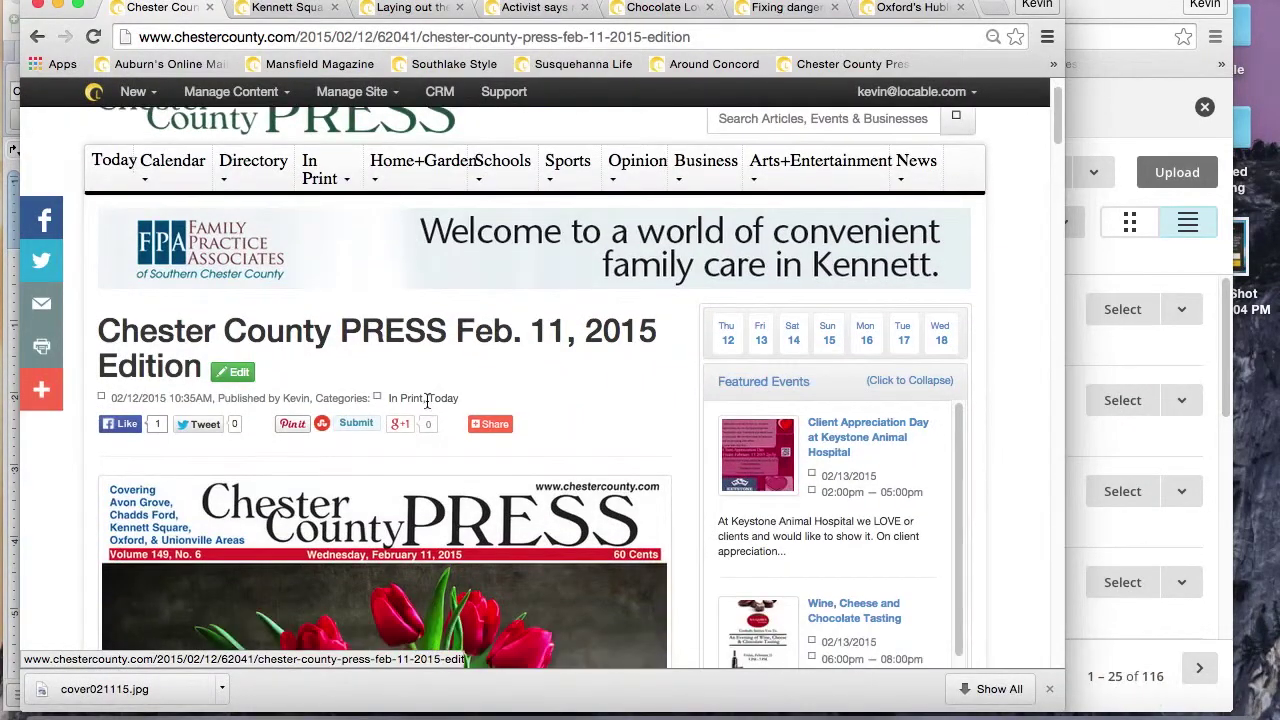
scroll(427, 400, "down", 5)
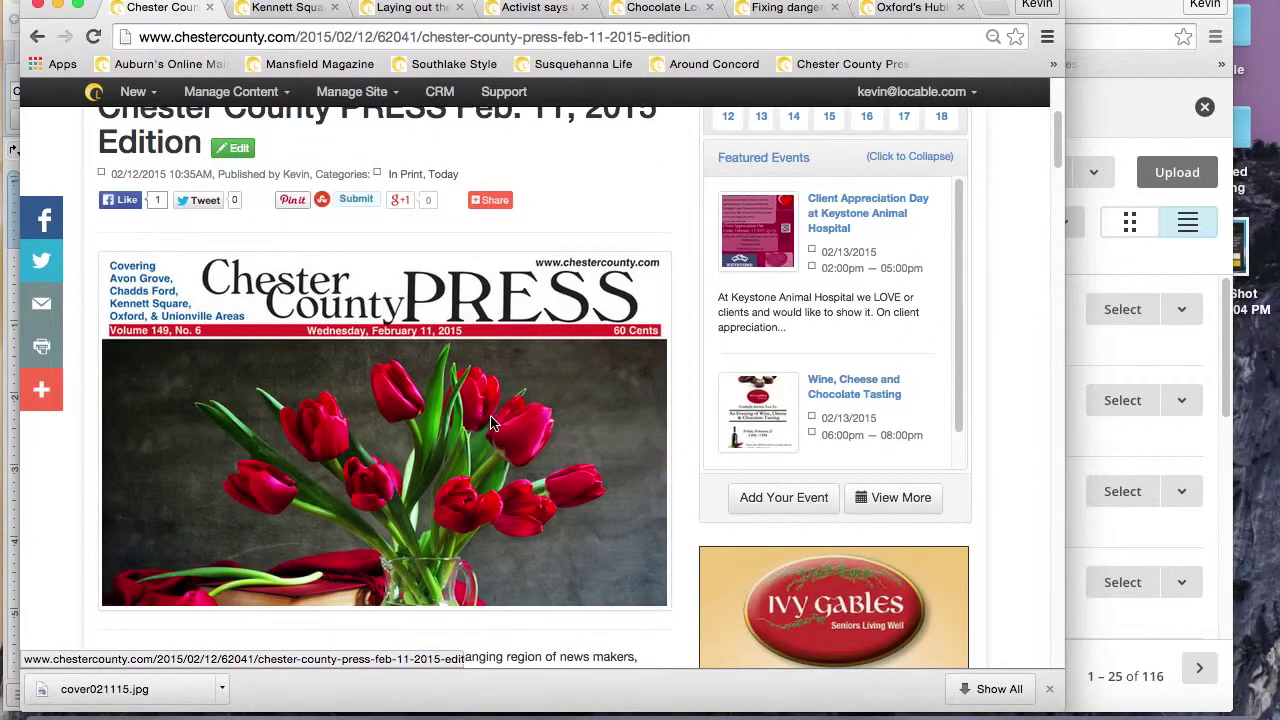
scroll(447, 383, "down", 7)
scroll(440, 370, "up", 9)
right_click(433, 378)
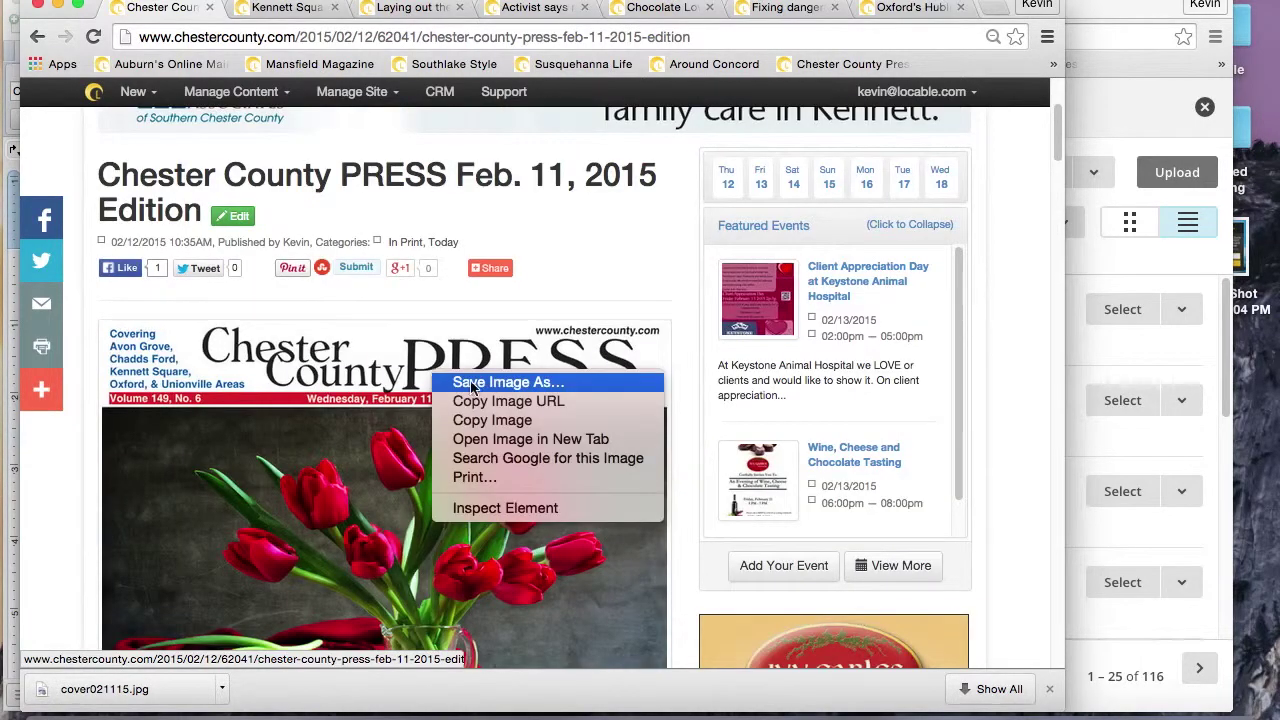
left_click(538, 402)
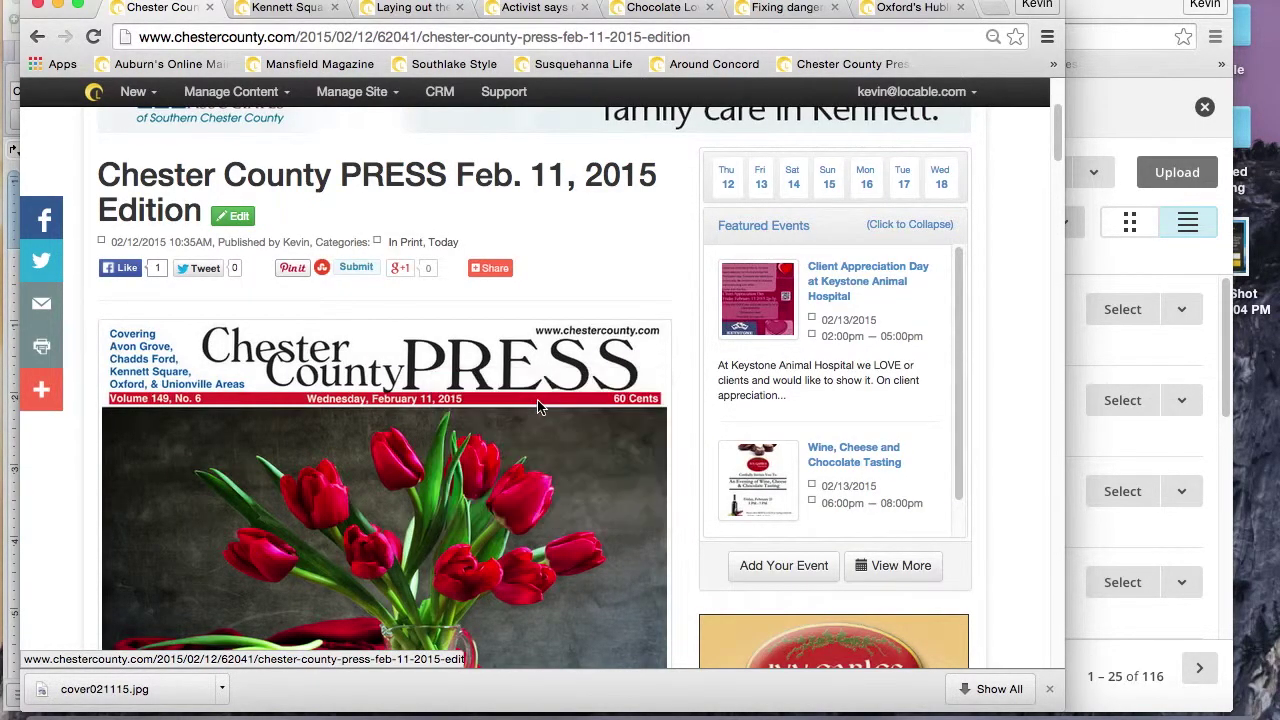
key("super+Tab")
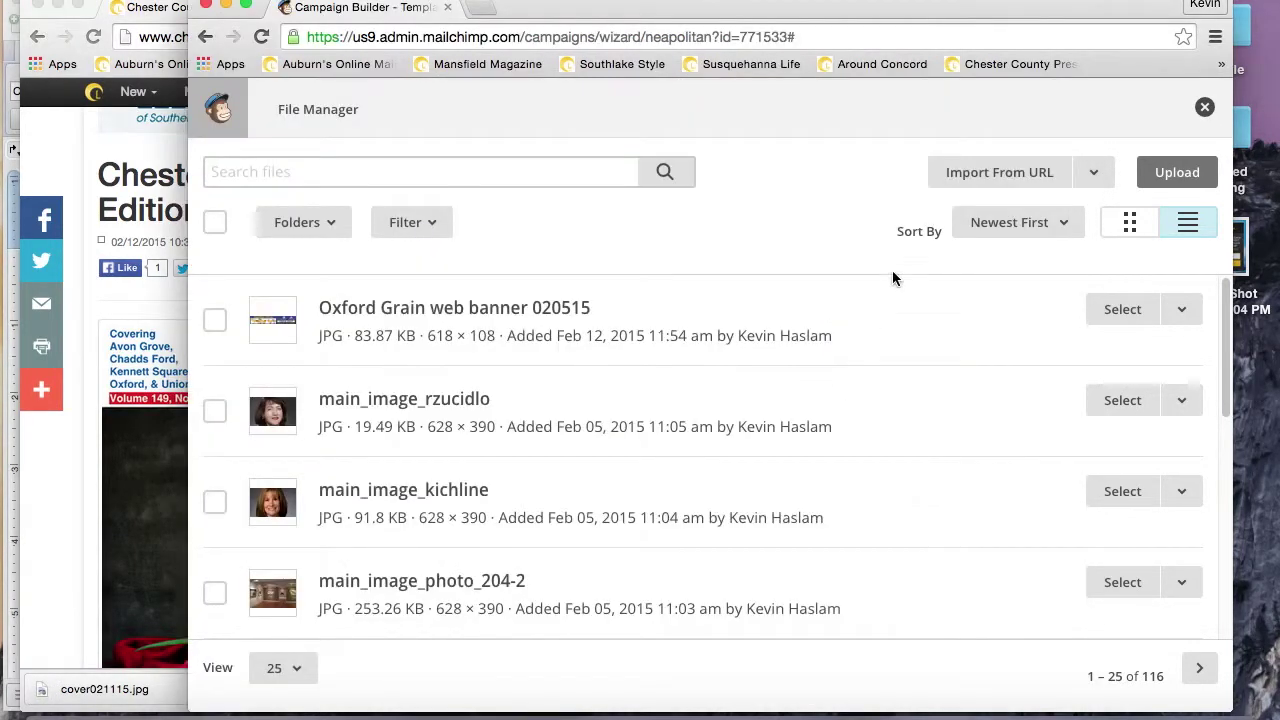
left_click(950, 197)
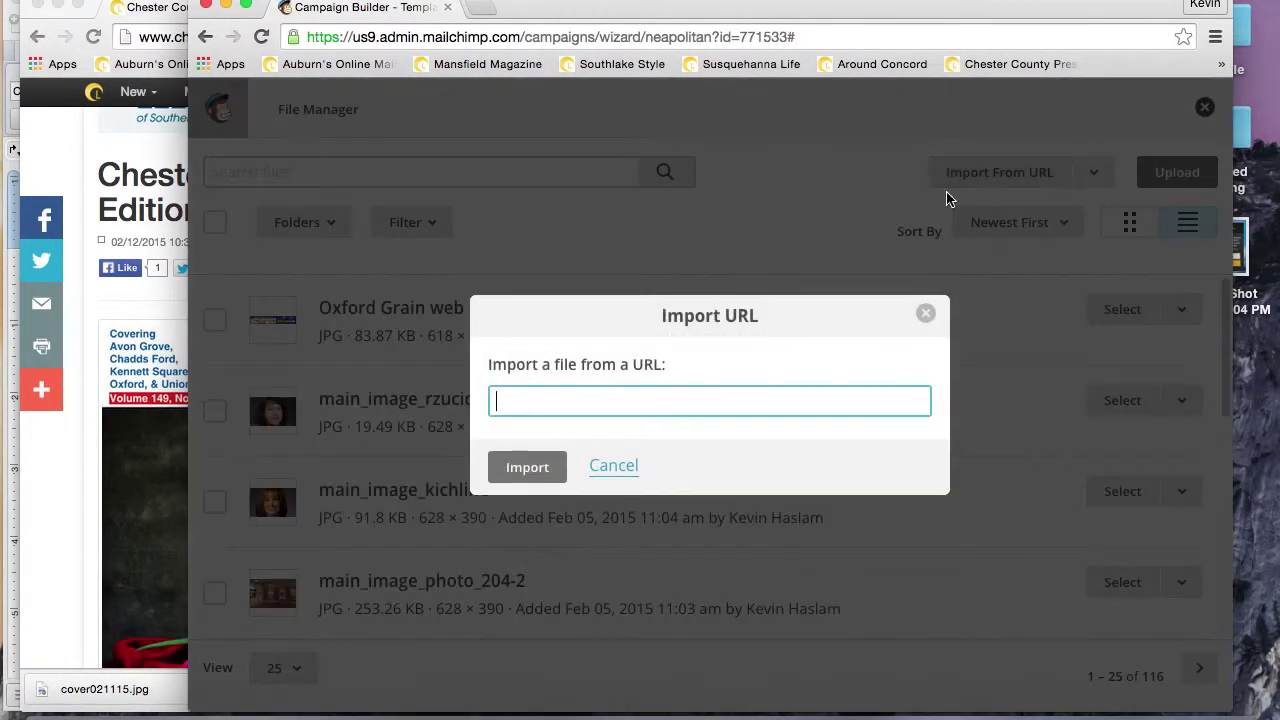
key("super+v")
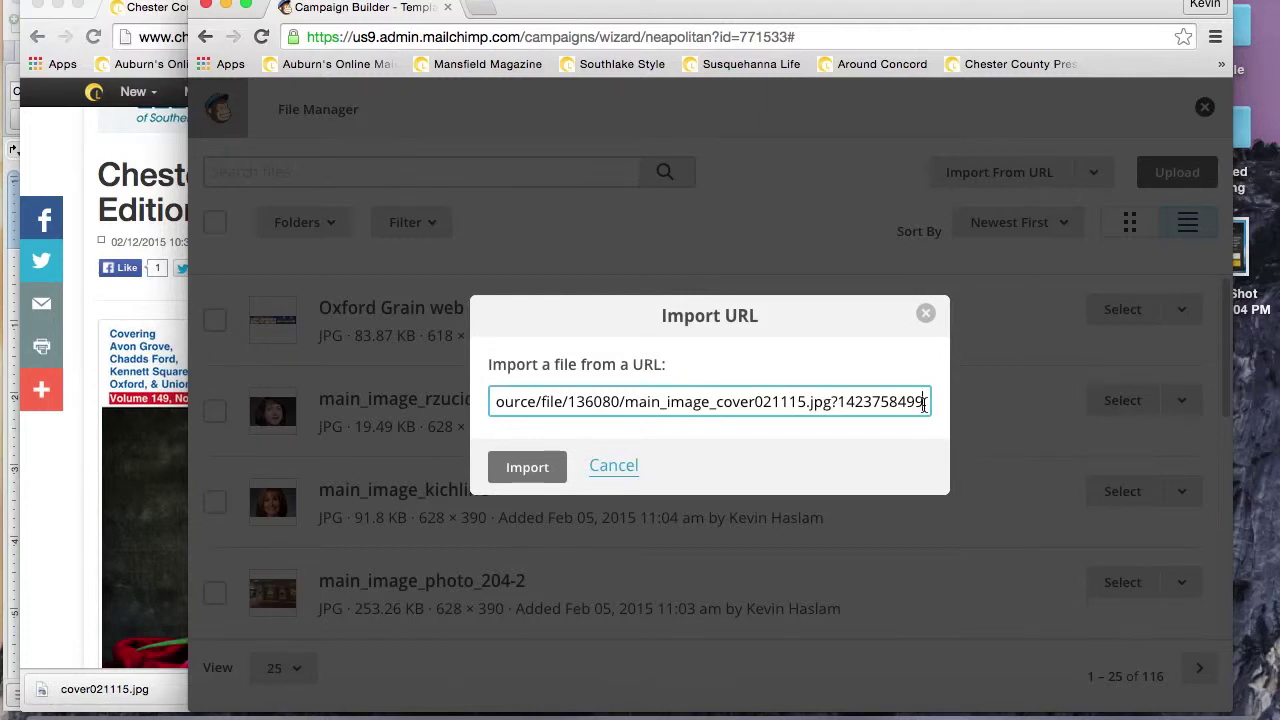
left_click_drag(922, 402, 832, 408)
left_click(832, 408)
key("shift+End")
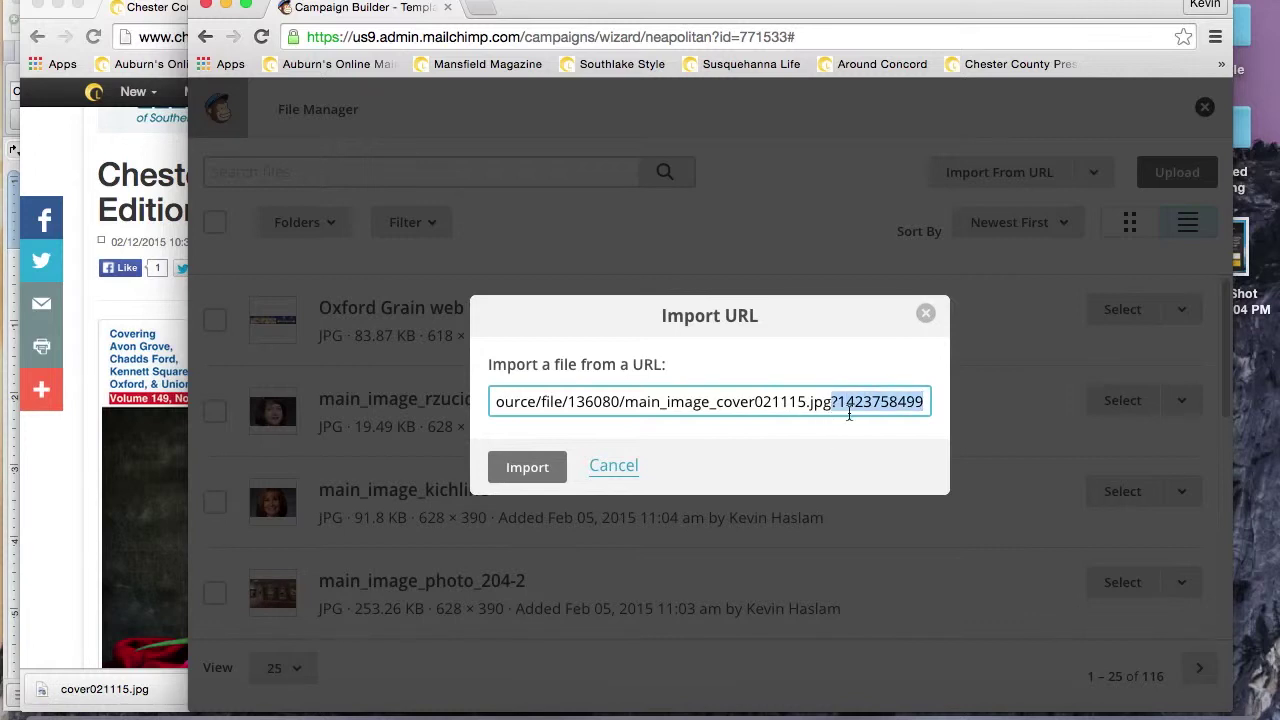
key("BackSpace")
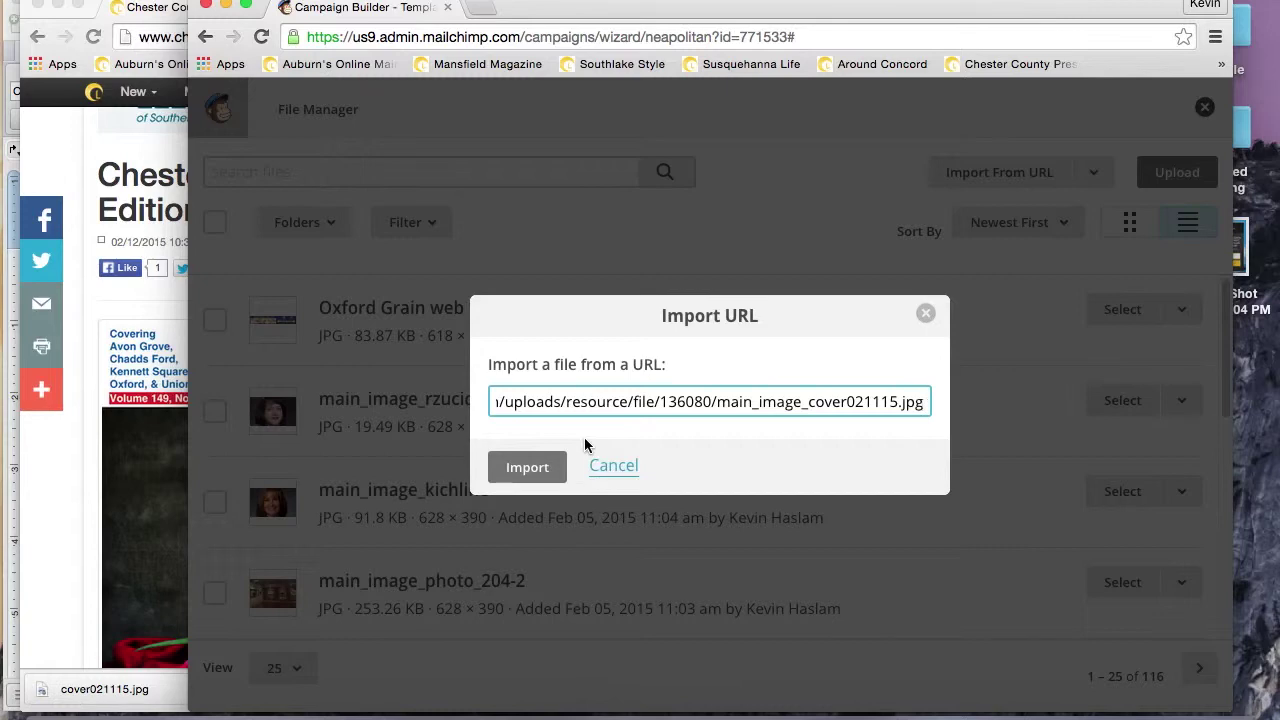
left_click(527, 467)
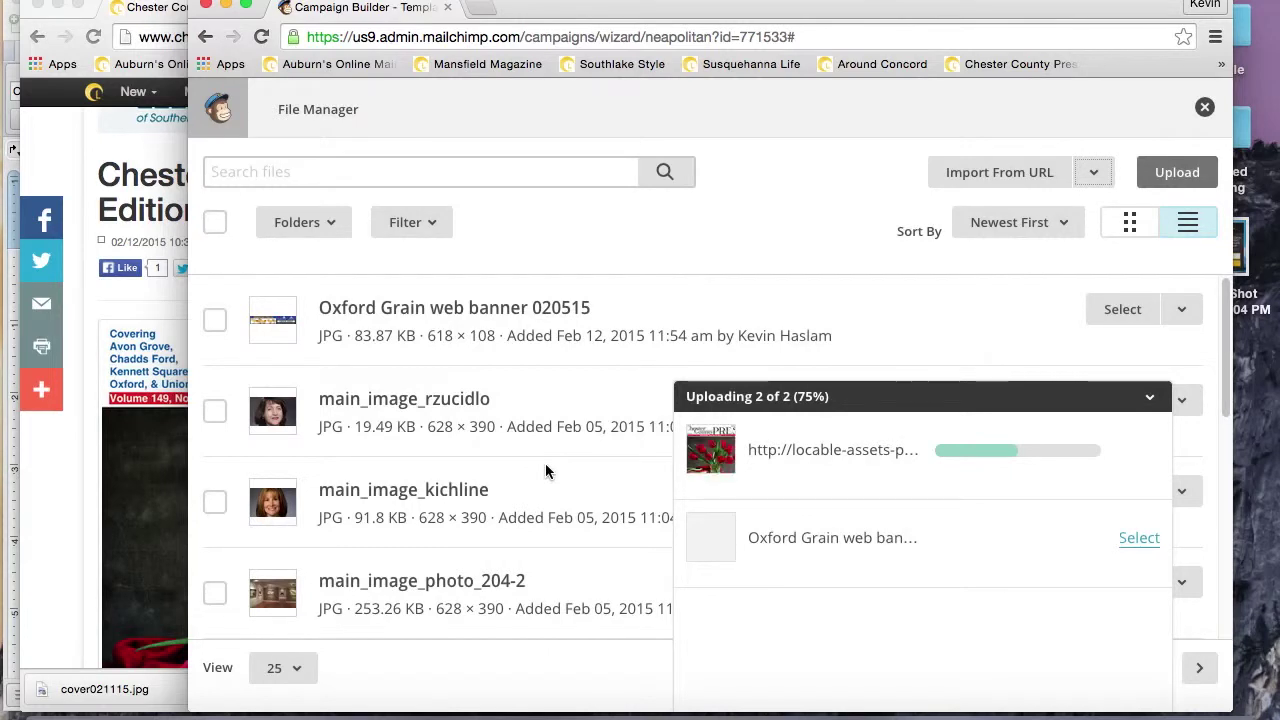
Resize the cover image from 628 wide to 350 × 217.
left_click(1150, 399)
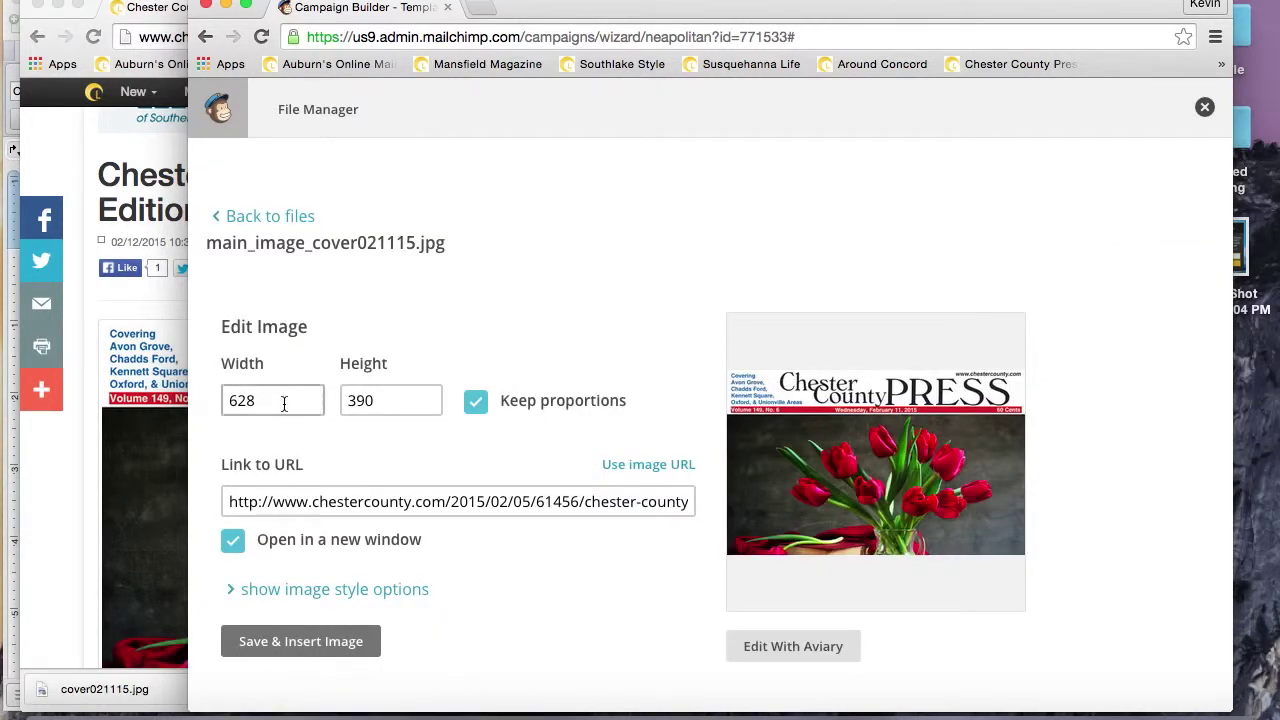
left_click_drag(284, 403, 80, 387)
type("350")
key("Tab")
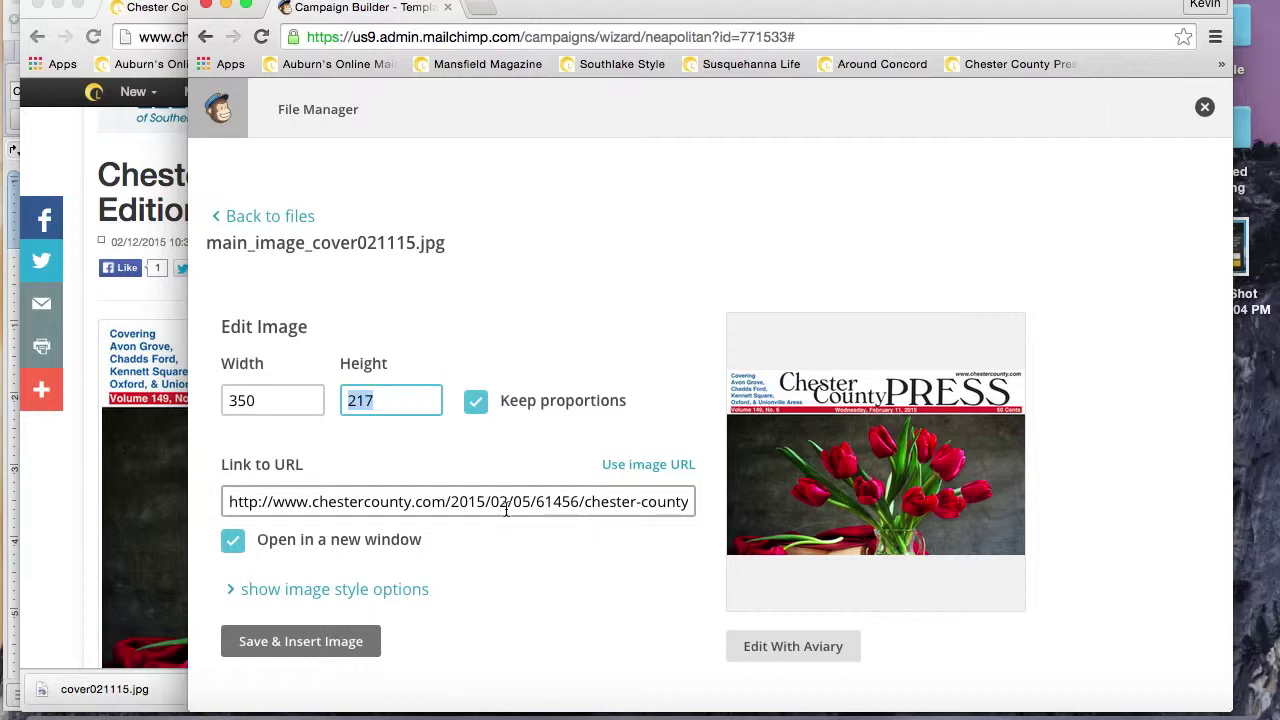
Link the cover to the Feb. 11, 2015 edition page and insert it into the intro block.
key("super+grave")
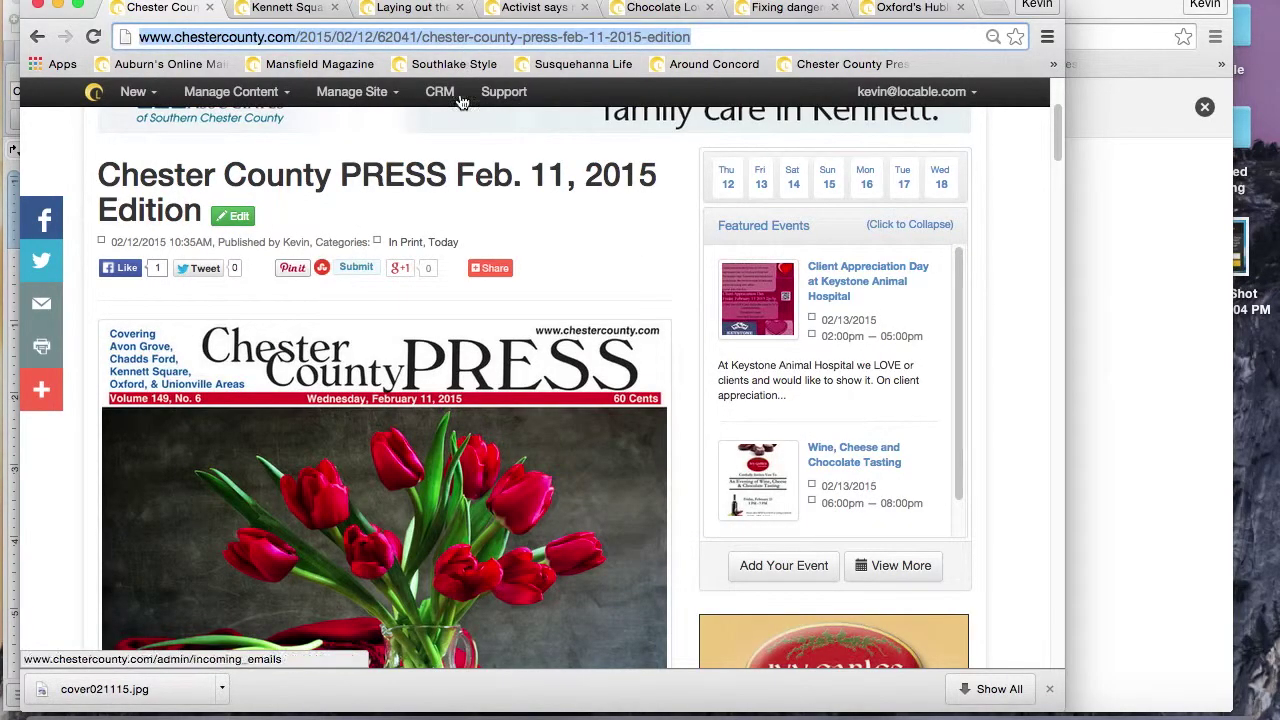
key("super+grave")
left_click(452, 501)
key("super+a")
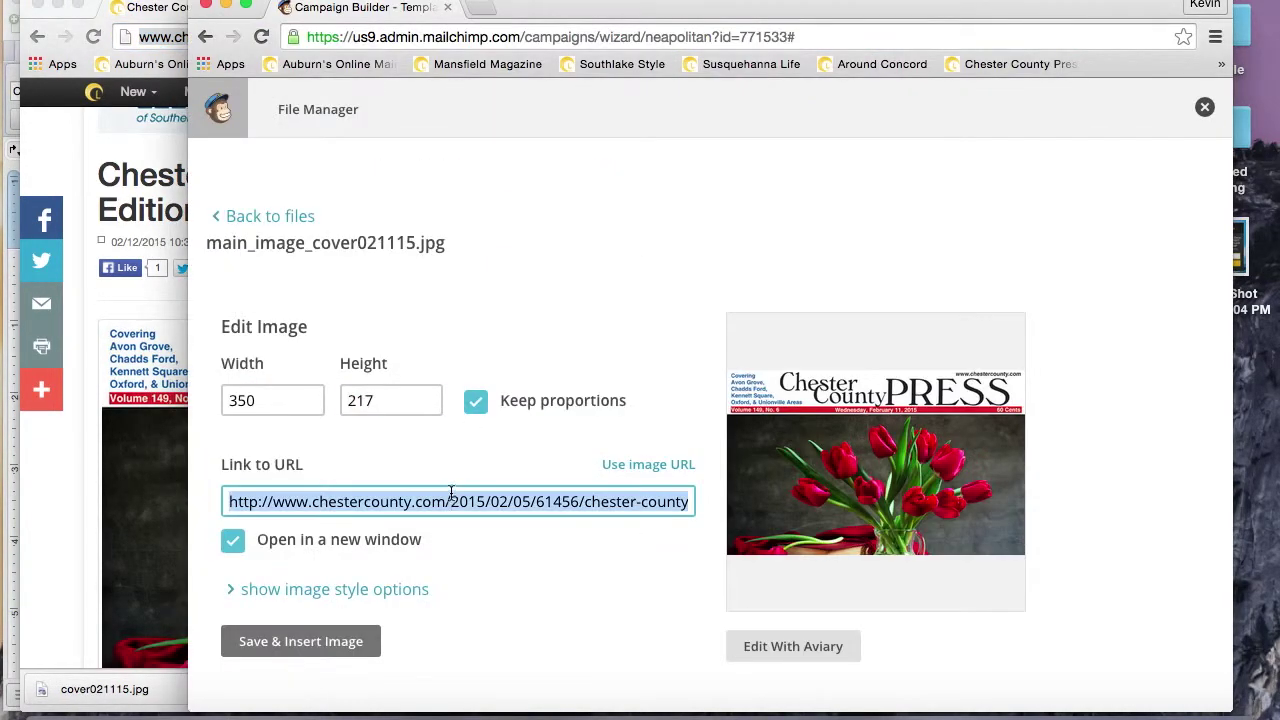
key("super+v")
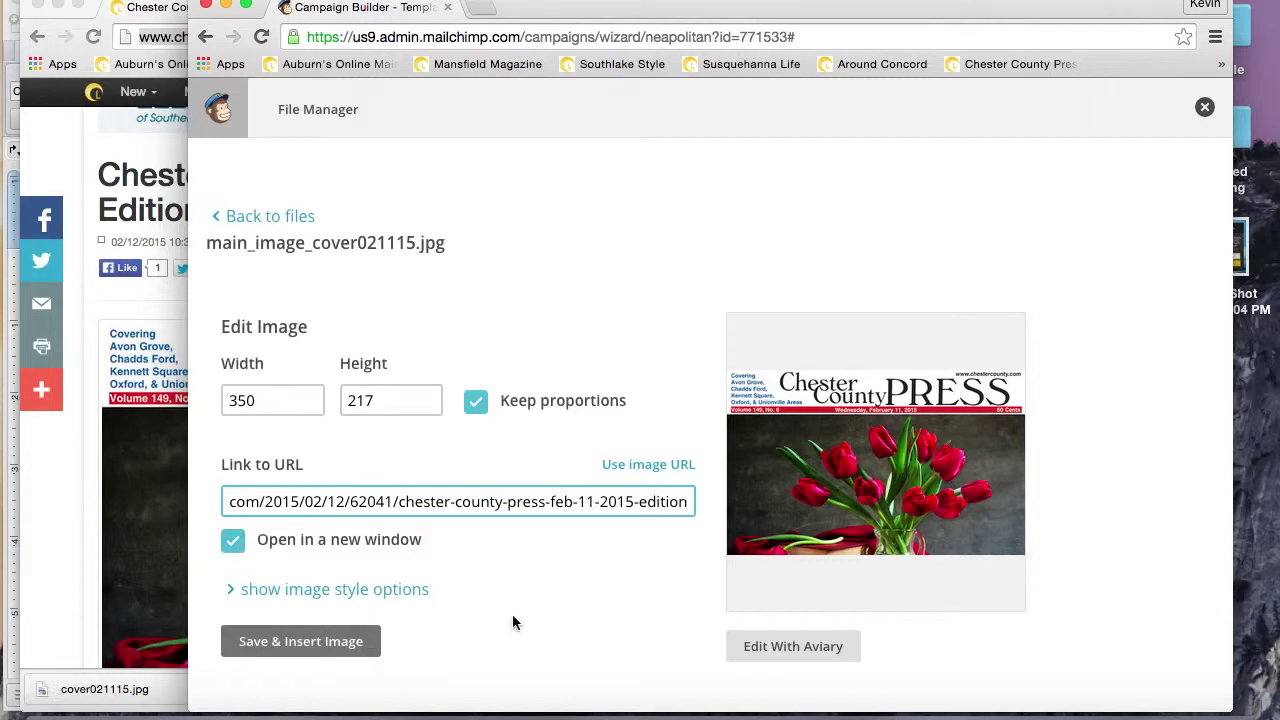
left_click(326, 641)
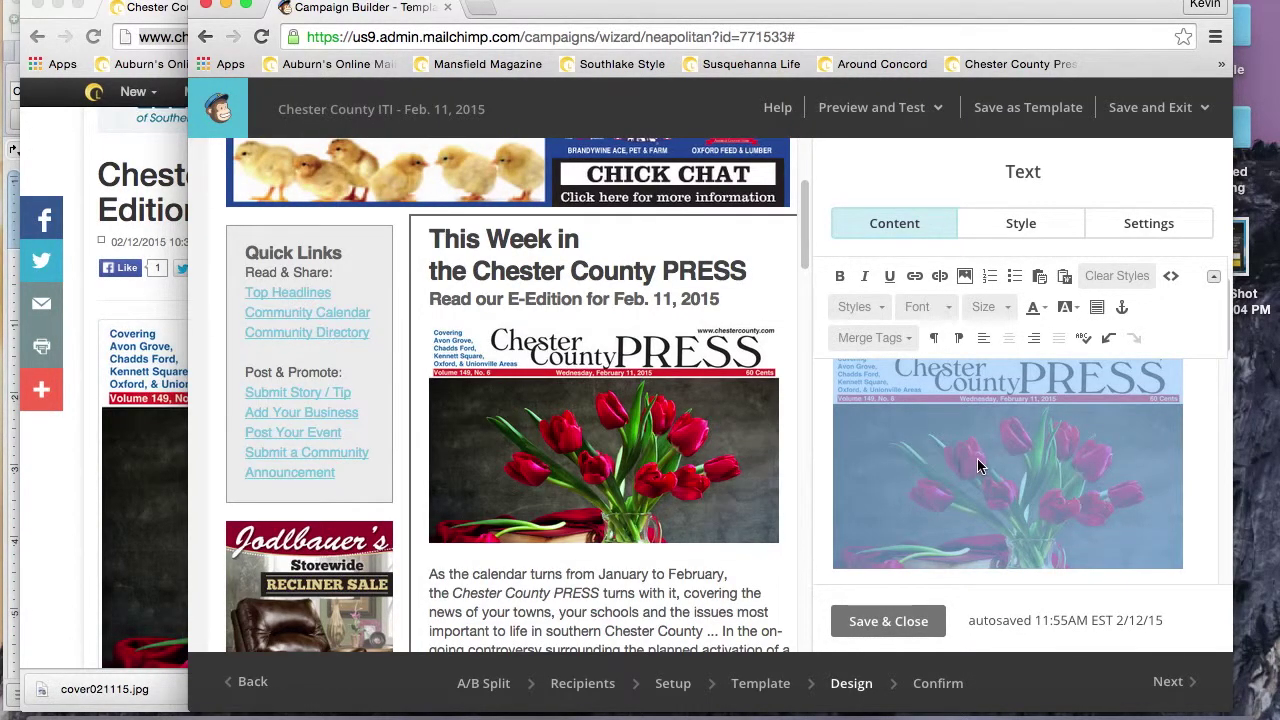
scroll(977, 458, "down", 5)
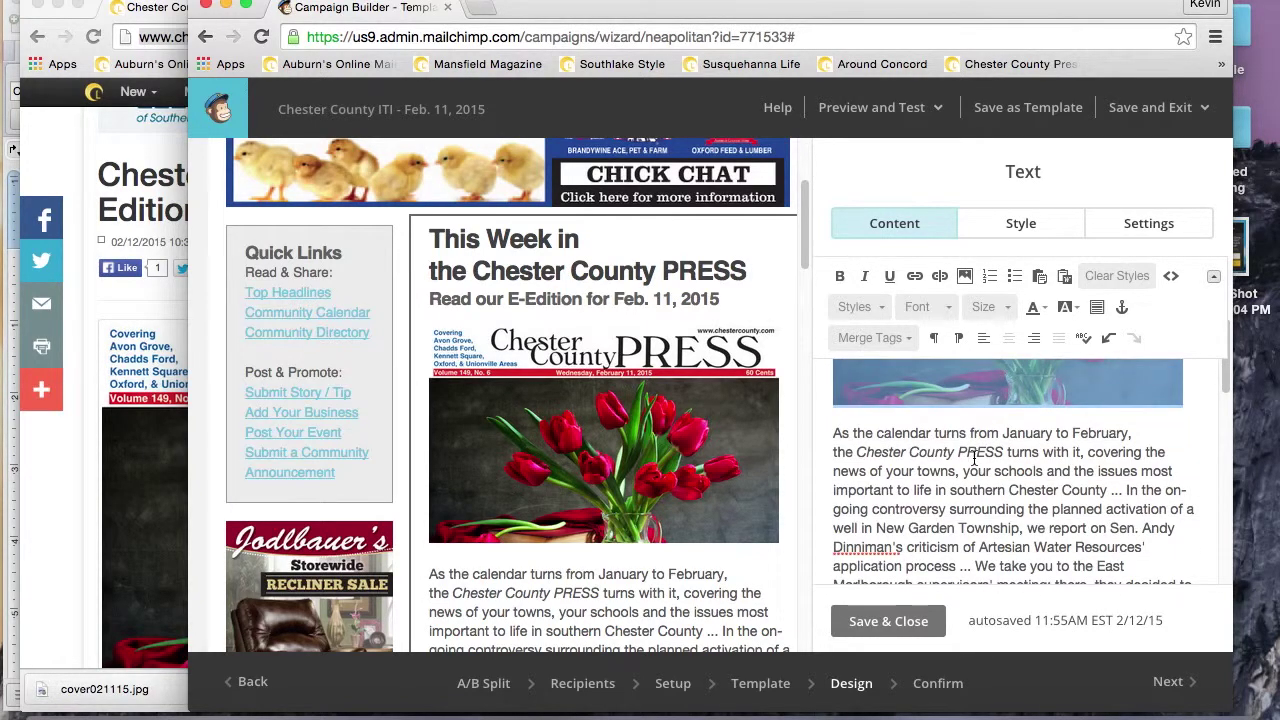
Copy the two 'From week to week…' intro paragraphs from the chestercounty.com article.
scroll(975, 458, "down", 2)
left_click(77, 466)
scroll(424, 552, "down", 2)
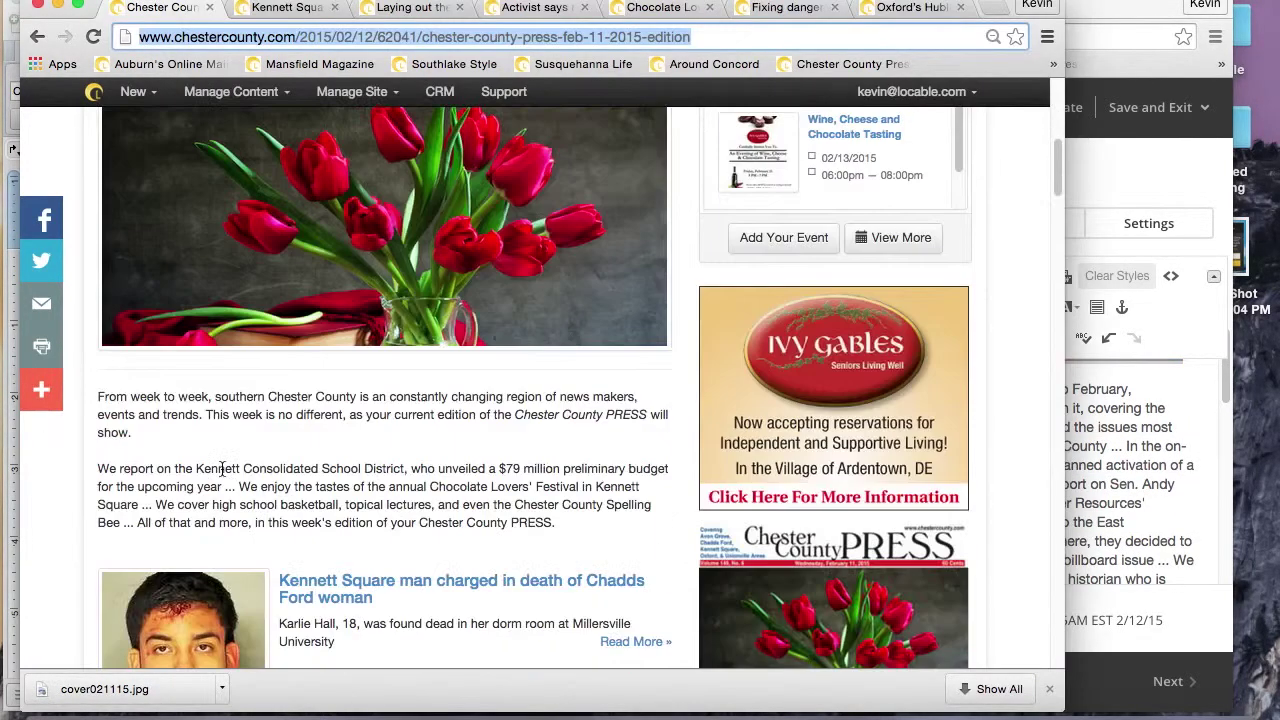
left_click_drag(561, 524, 83, 396)
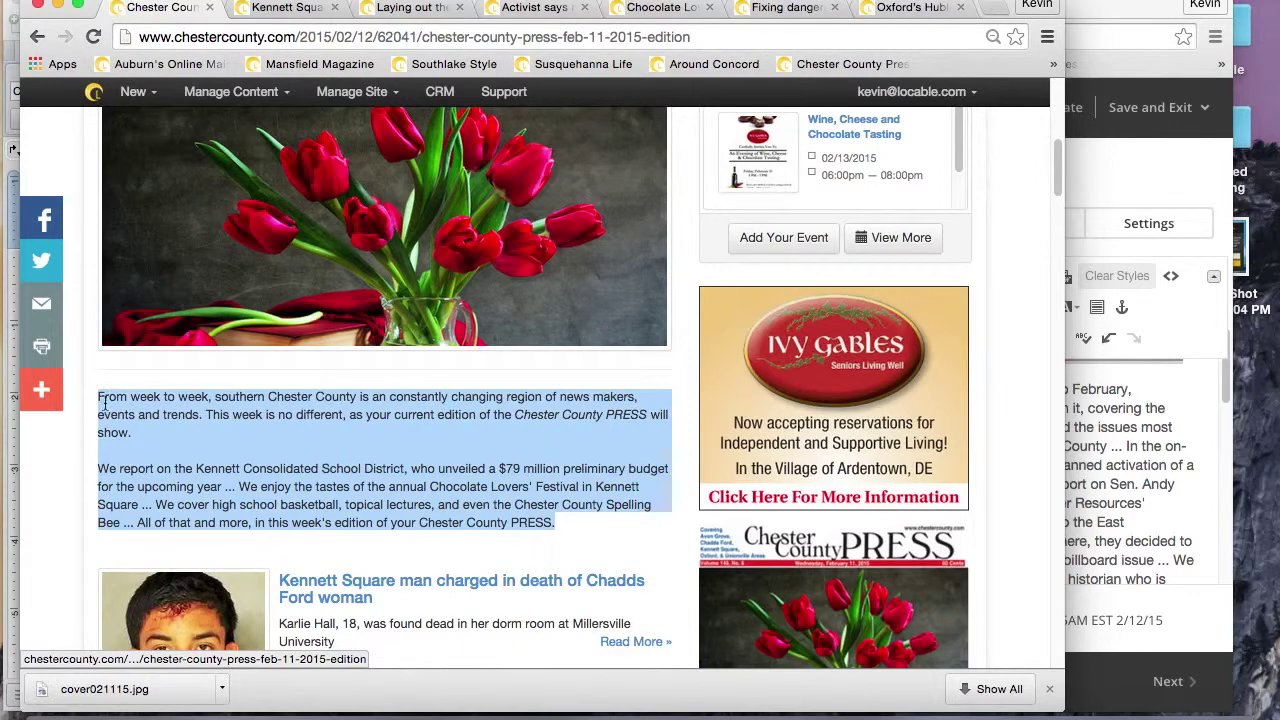
key("super+Tab")
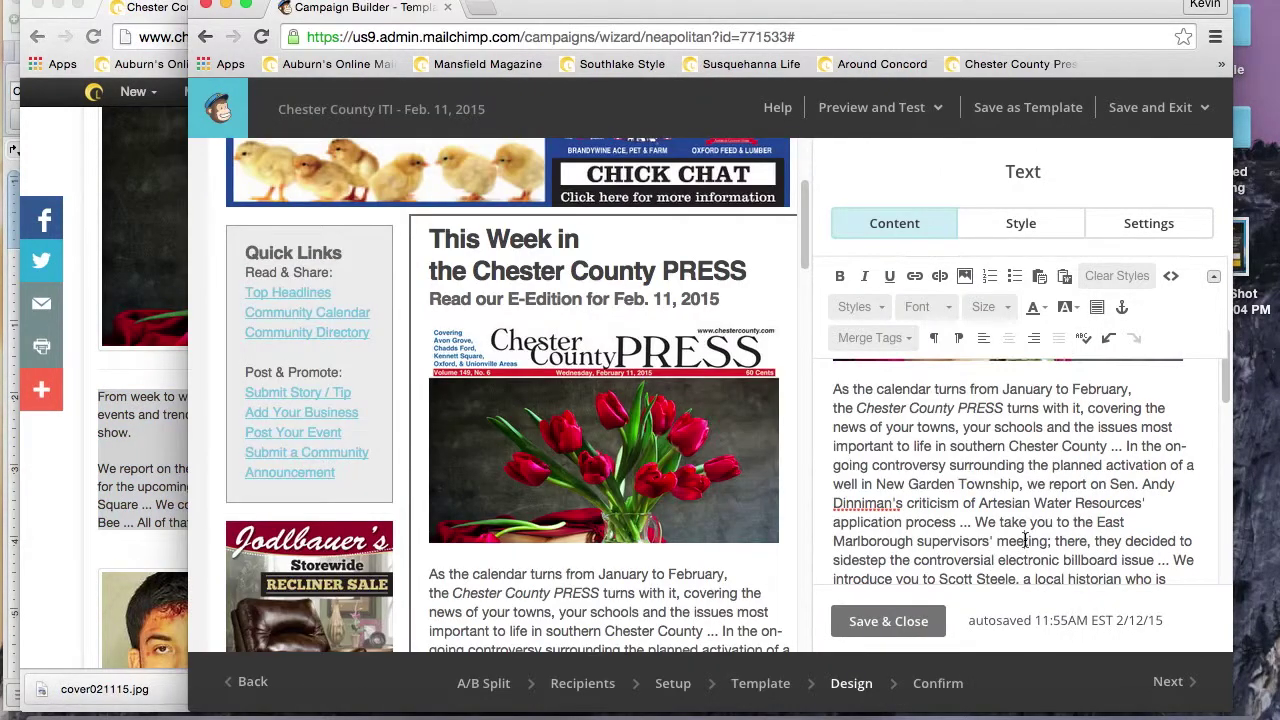
Replace the old 'As the calendar turns' paragraph in the Text block with the copied intro.
scroll(1025, 540, "down", 3)
scroll(1025, 540, "down", 2)
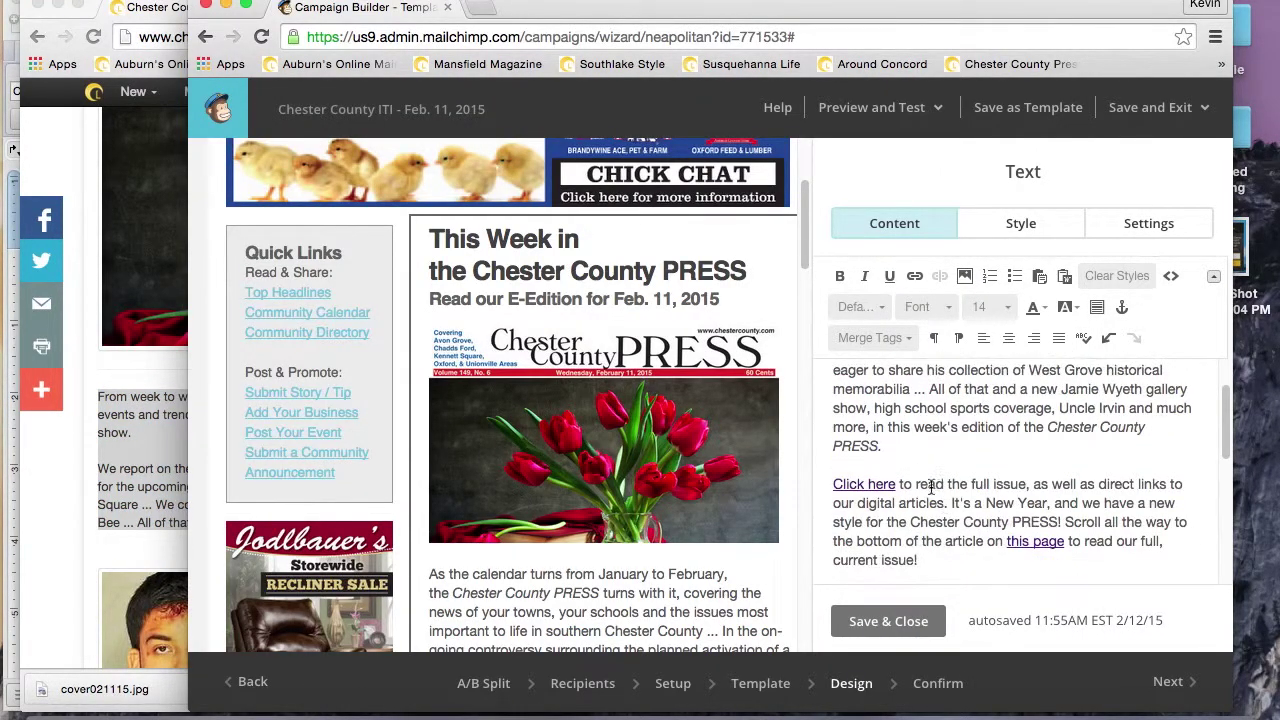
left_click_drag(893, 443, 855, 320)
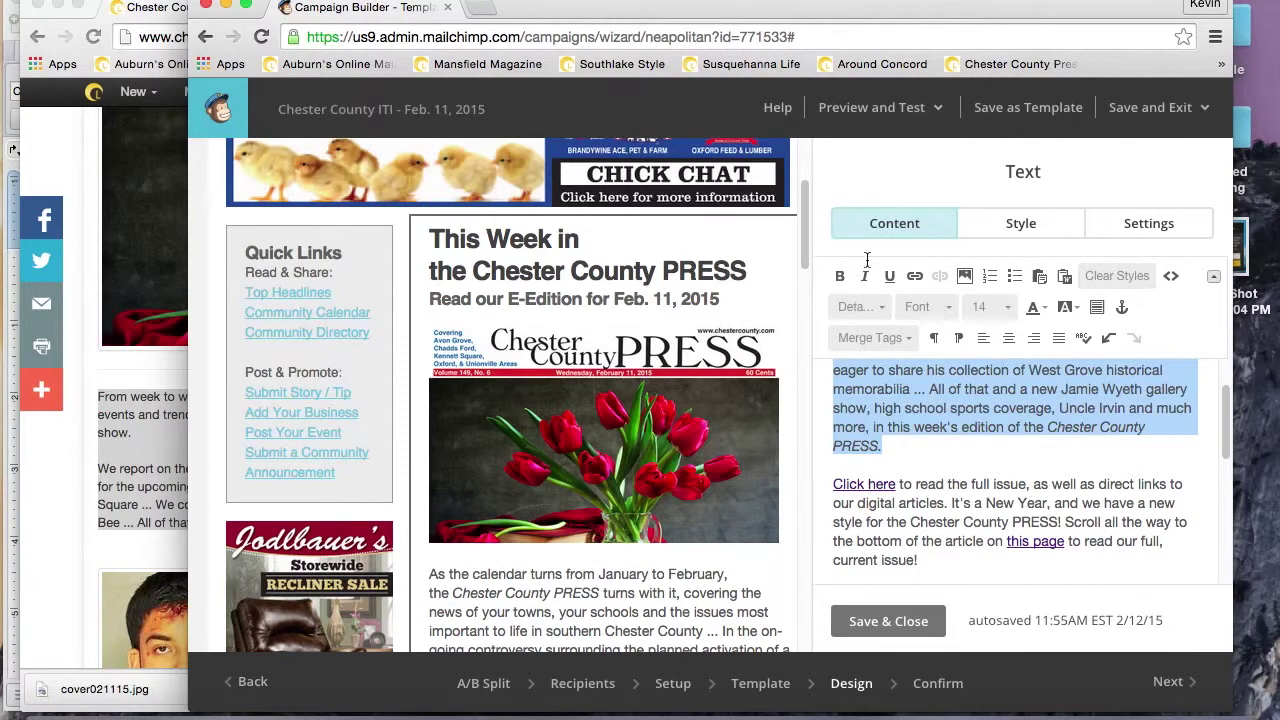
left_click_drag(867, 260, 815, 412)
key("BackSpace")
scroll(918, 441, "up", 5)
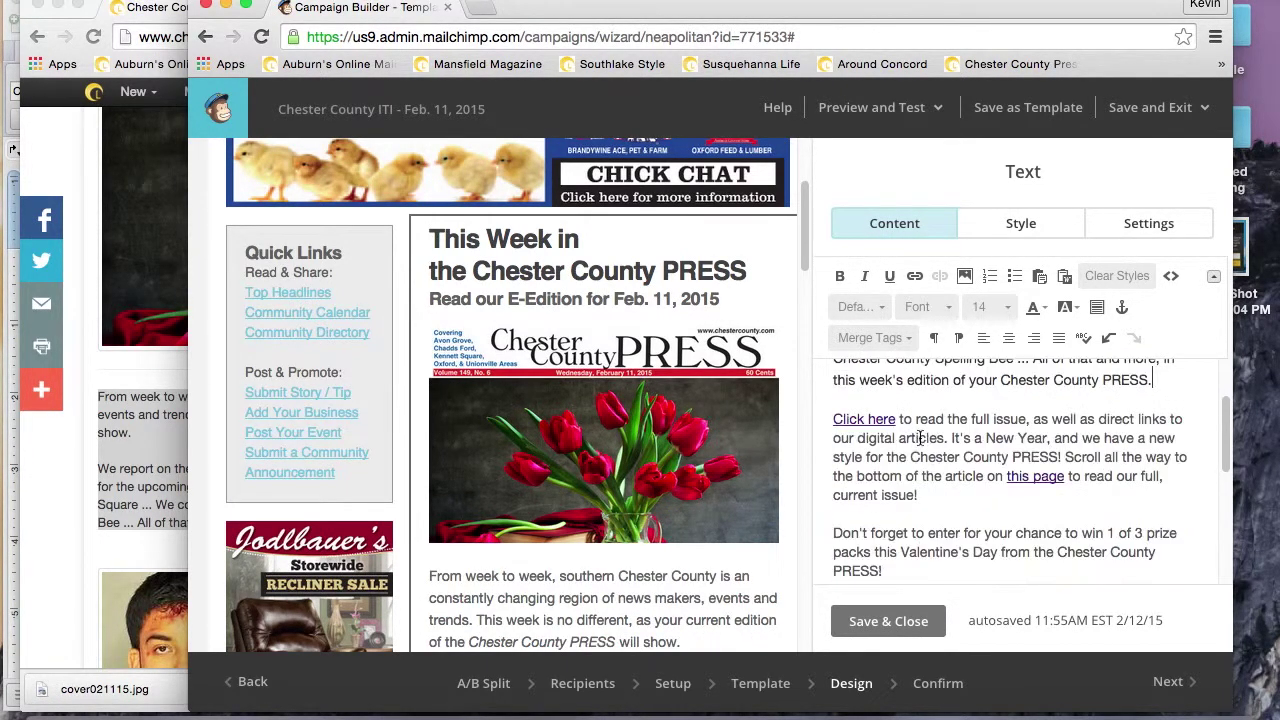
scroll(918, 430, "up", 5)
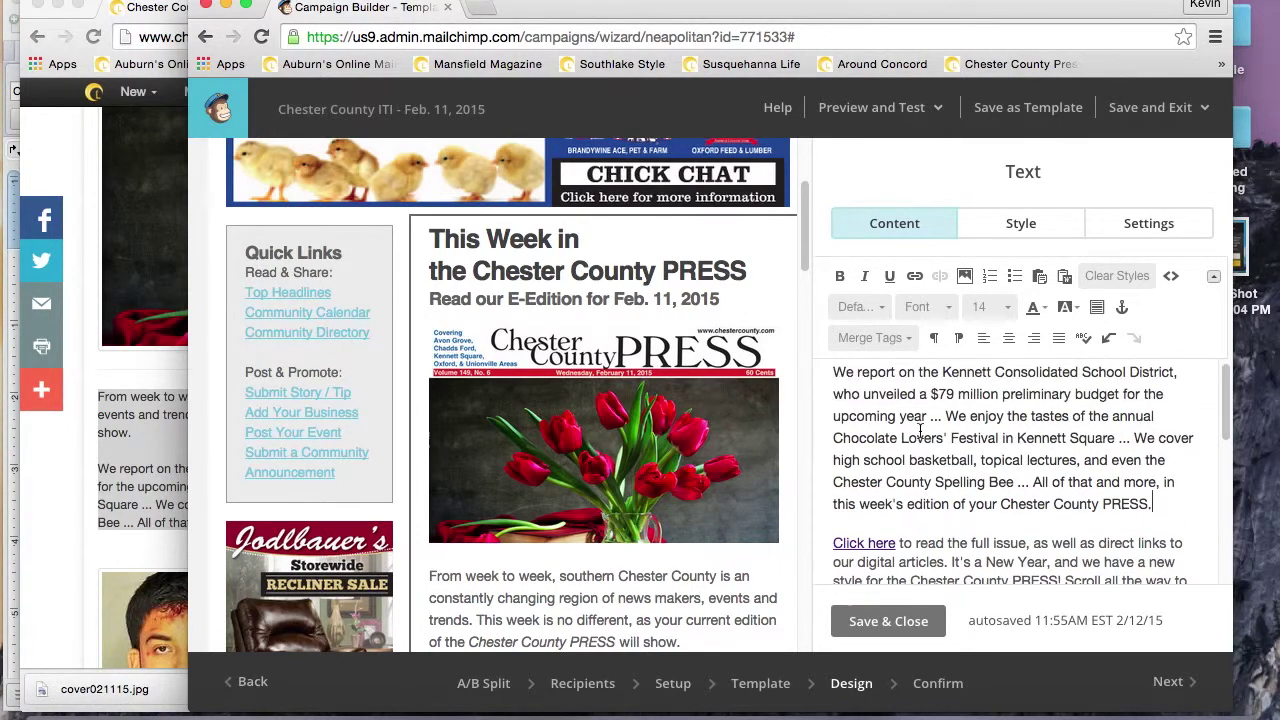
scroll(918, 430, "down", 1)
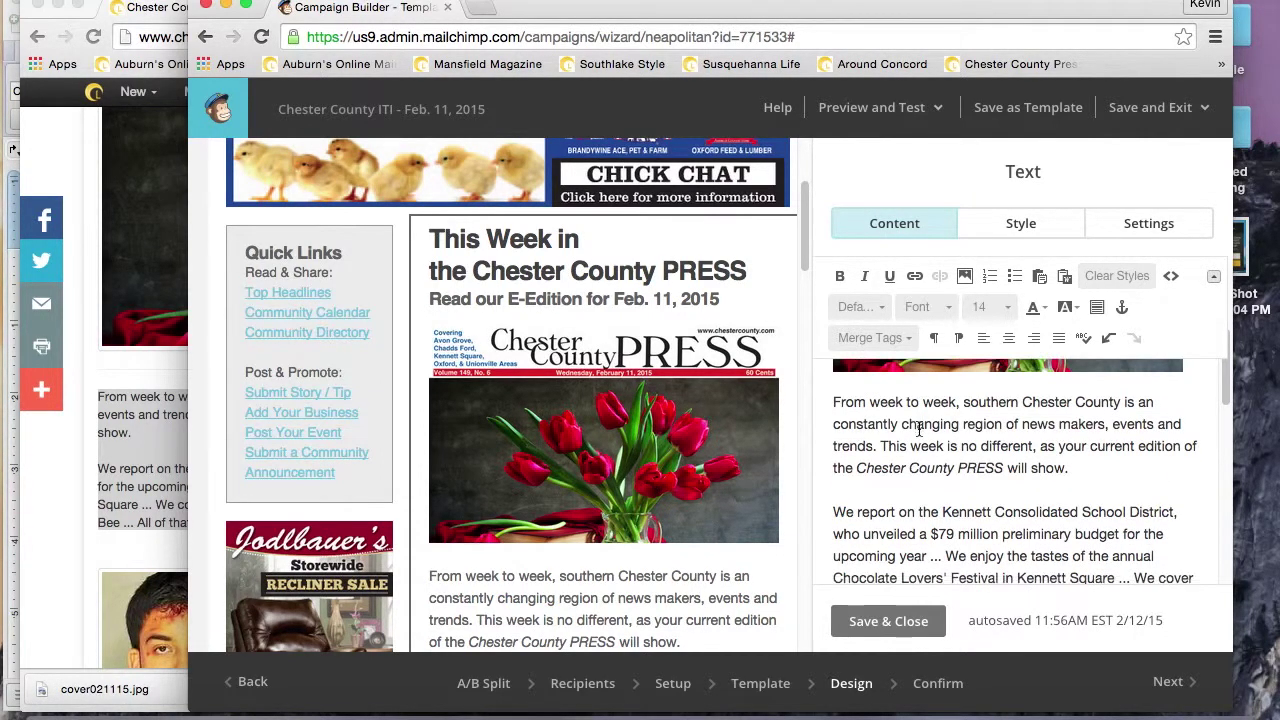
scroll(918, 430, "down", 5)
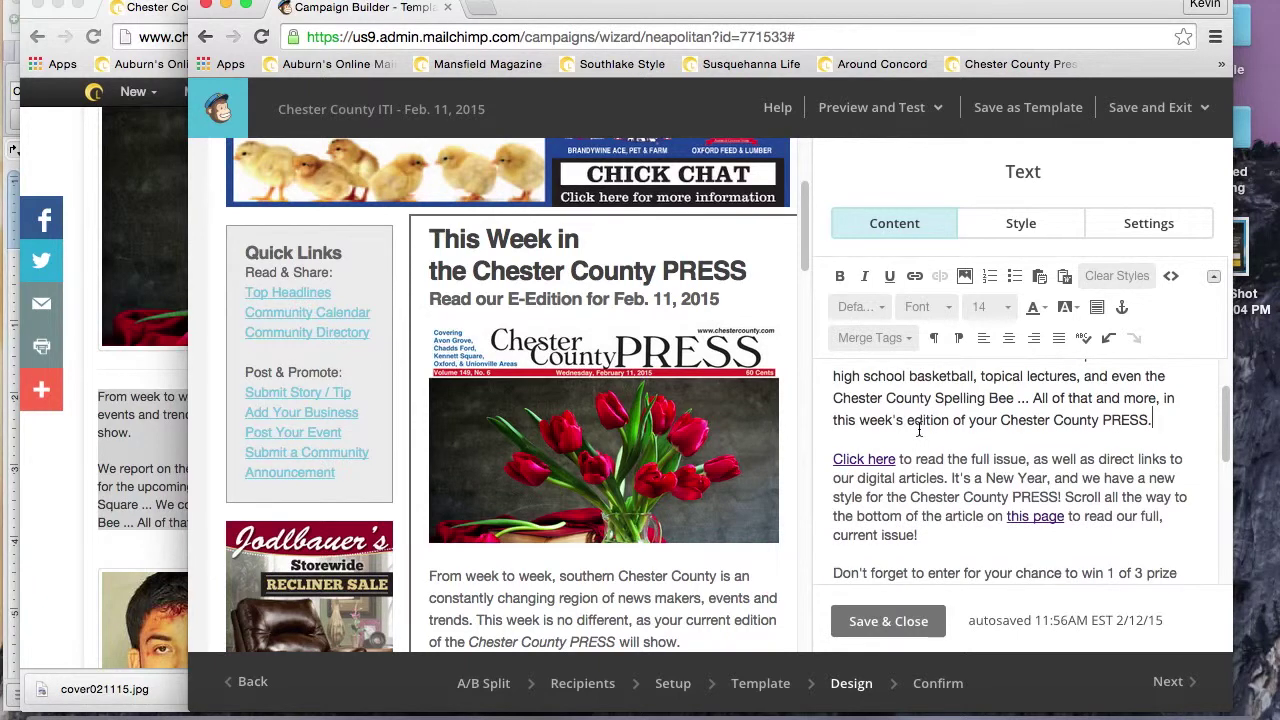
scroll(1014, 455, "down", 2)
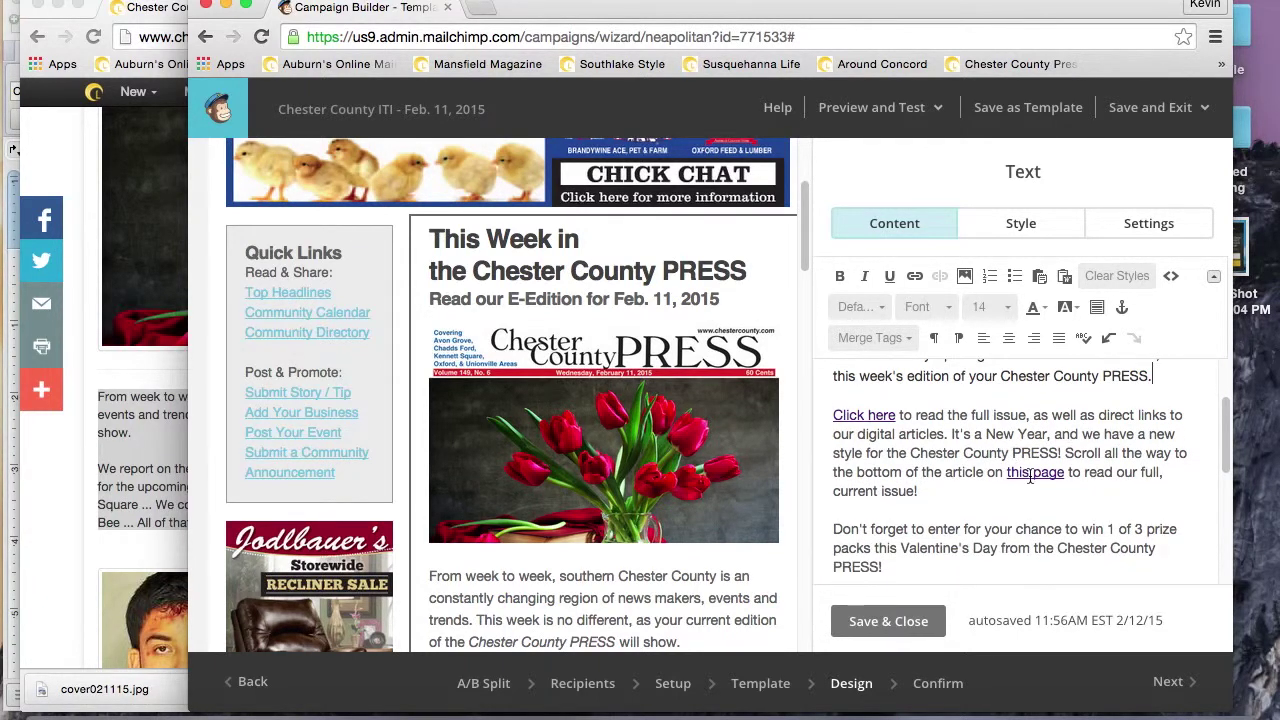
scroll(1000, 480, "down", 2)
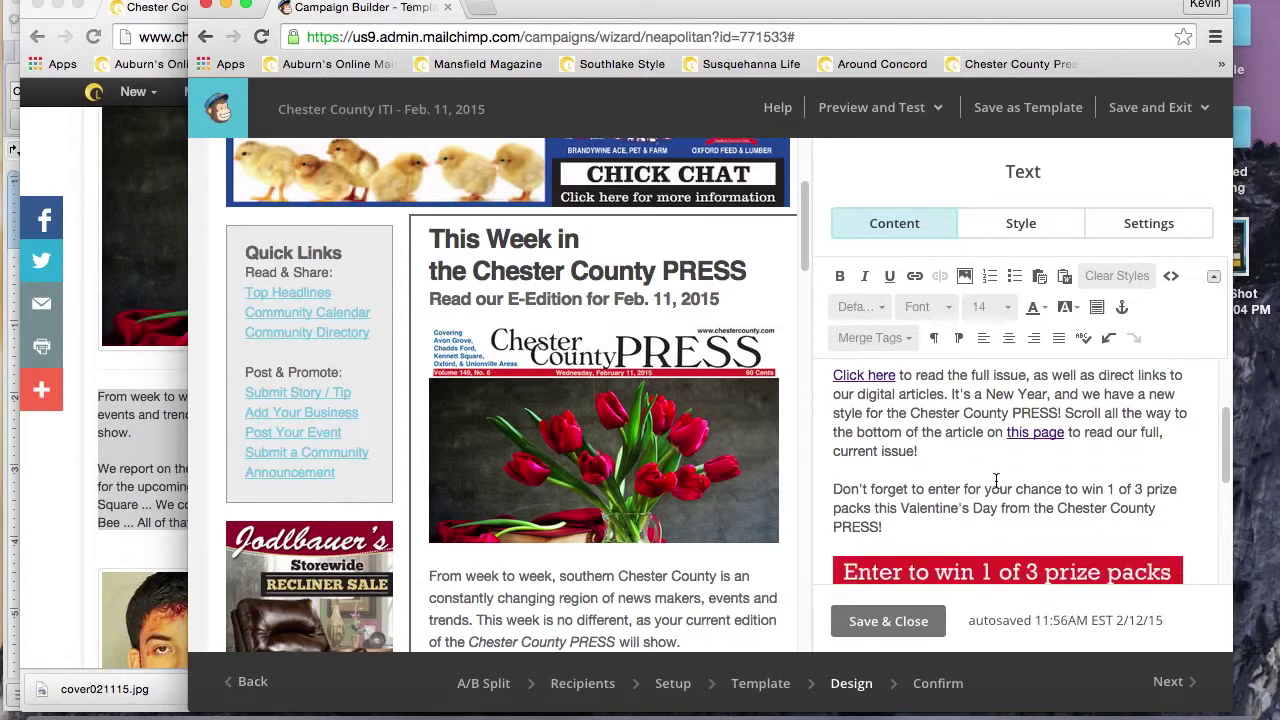
Repoint the 'Click here' link from the feb-4 URL to the Feb. 11 edition address.
left_click_drag(885, 381, 829, 366)
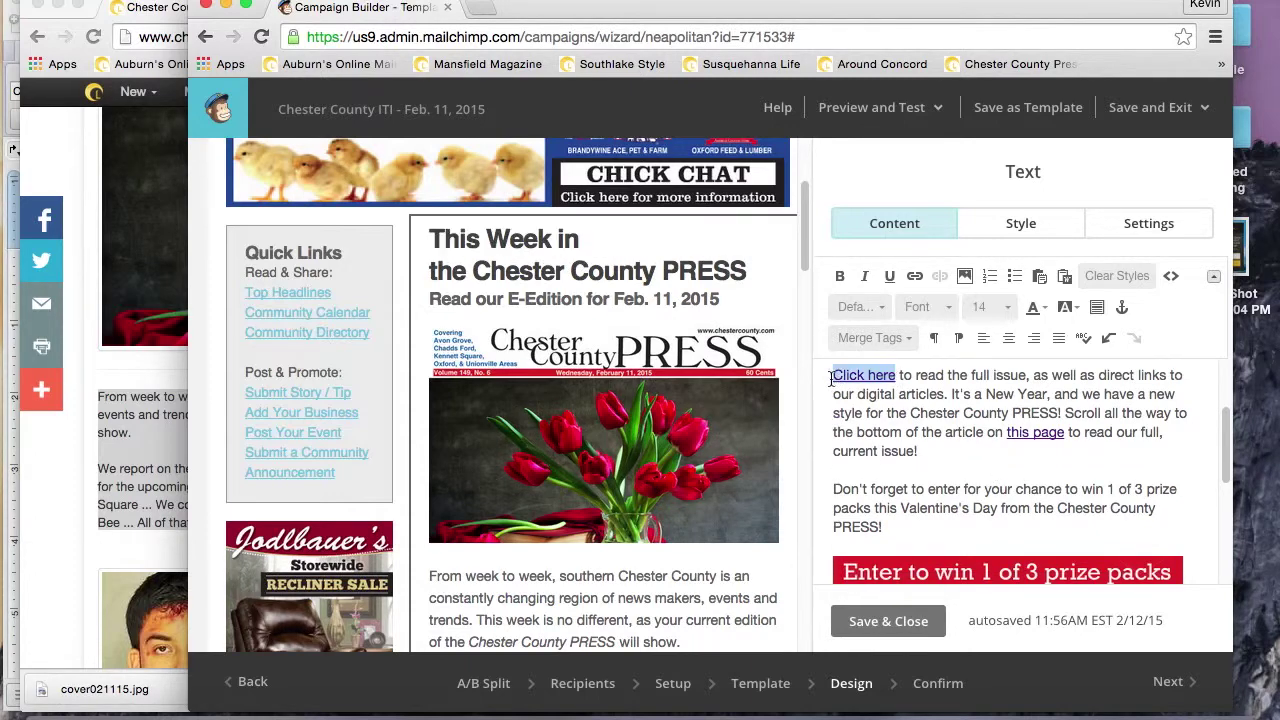
key("super+grave")
left_click(487, 37)
key("super+c")
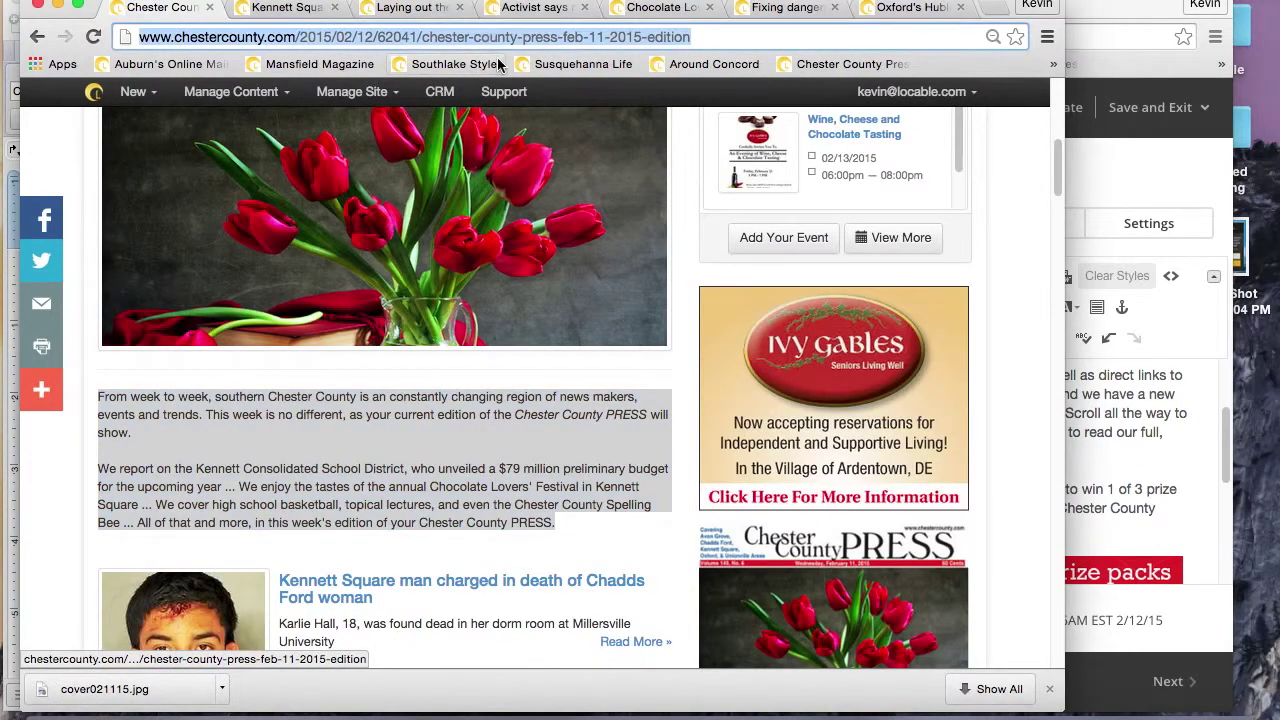
key("super+grave")
left_click(926, 278)
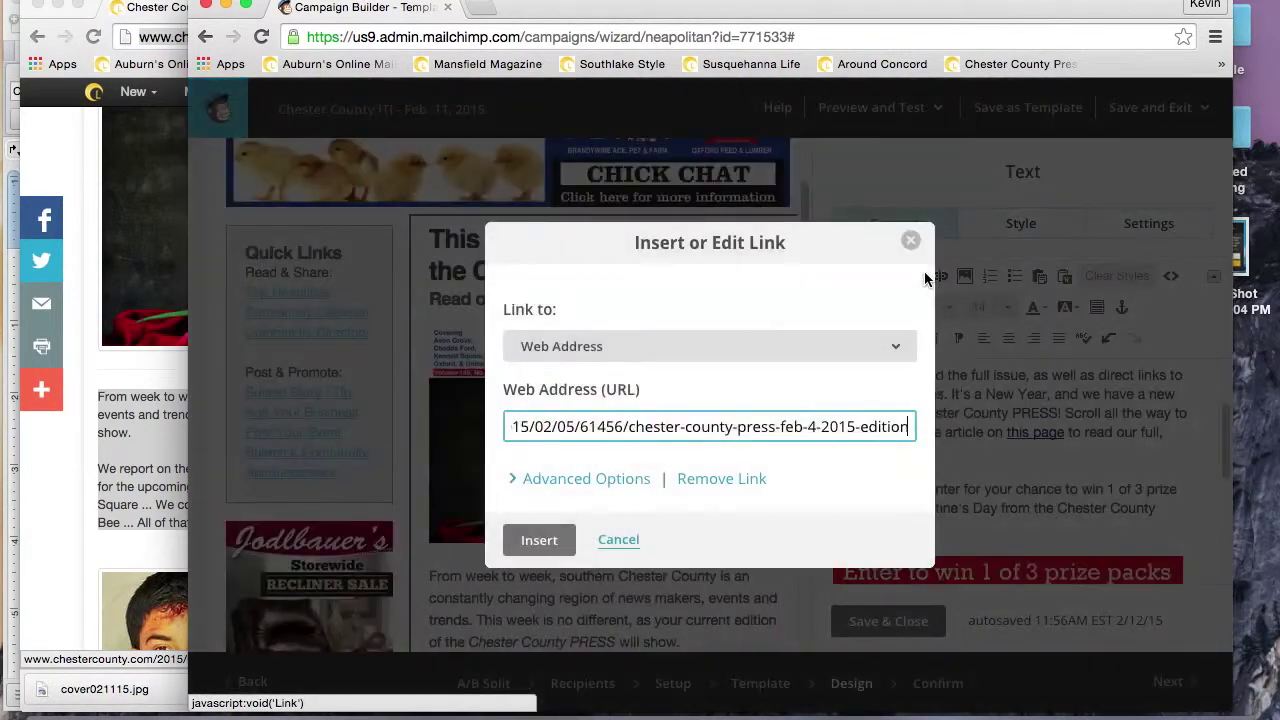
left_click(622, 545)
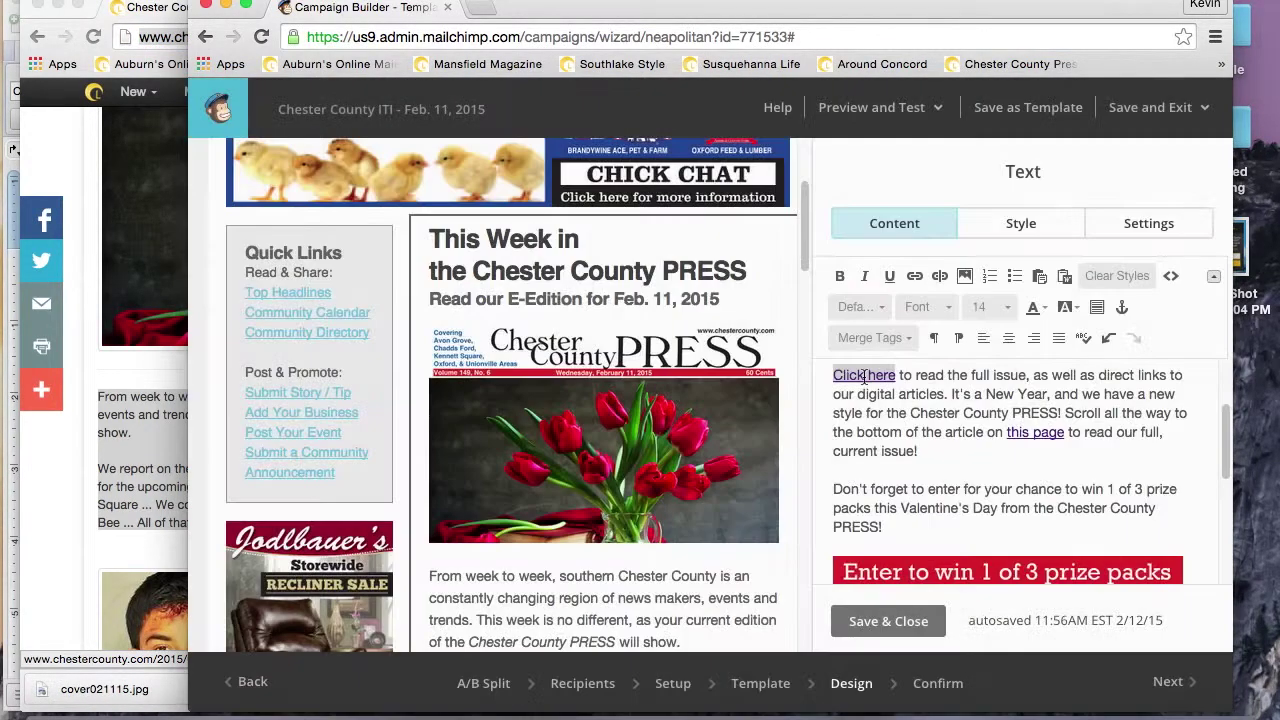
left_click(915, 277)
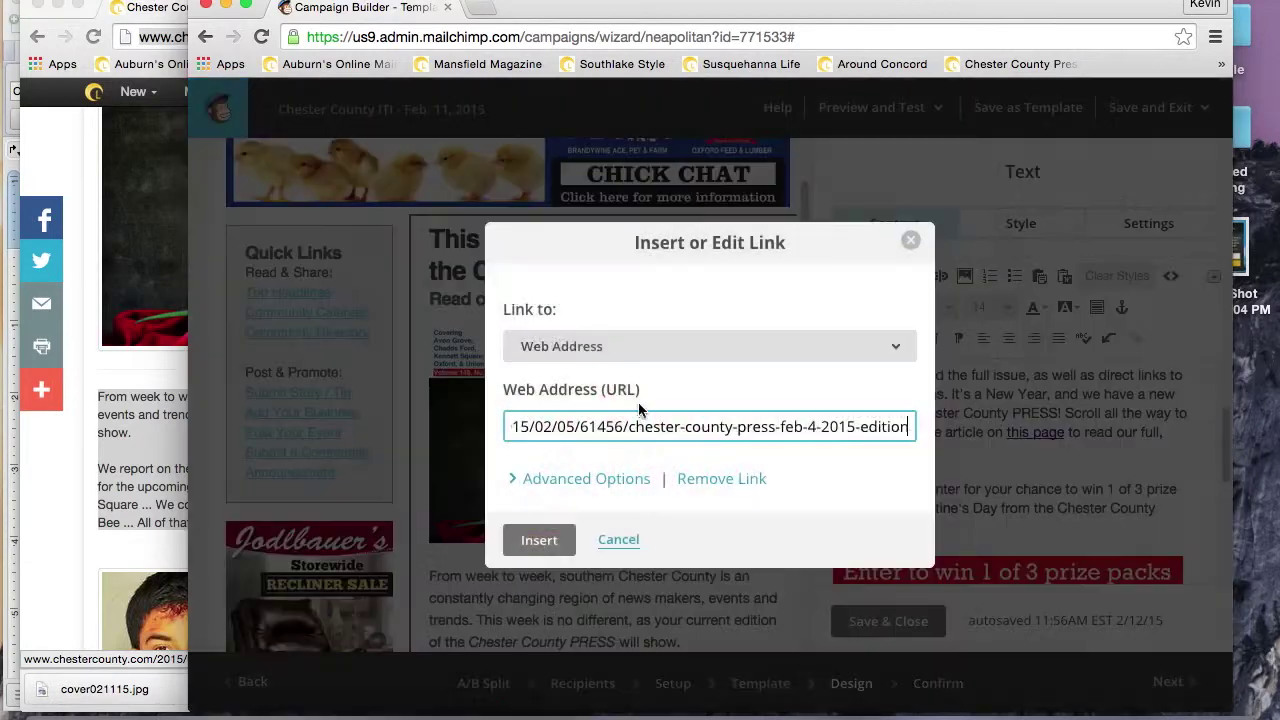
key("super+a")
key("super+v")
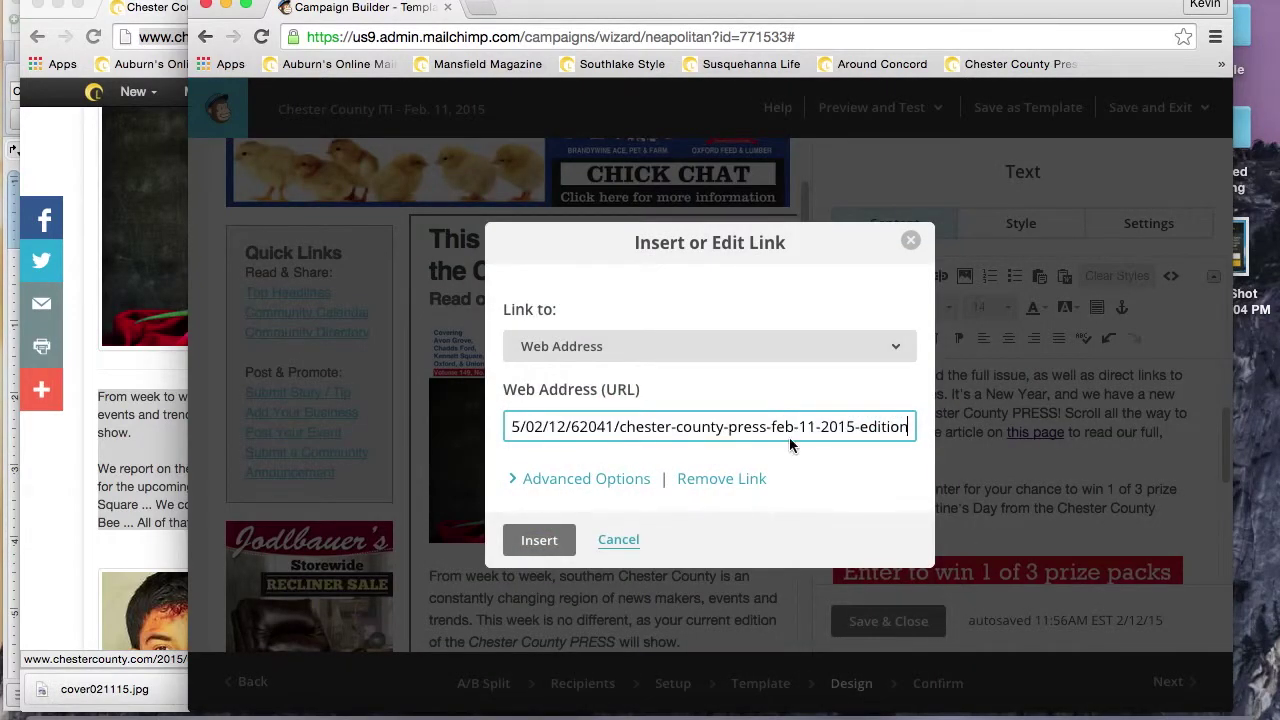
left_click(540, 540)
Repoint the 'this page' link to the same Feb. 11 edition address.
left_click_drag(1066, 432, 1005, 432)
left_click(915, 277)
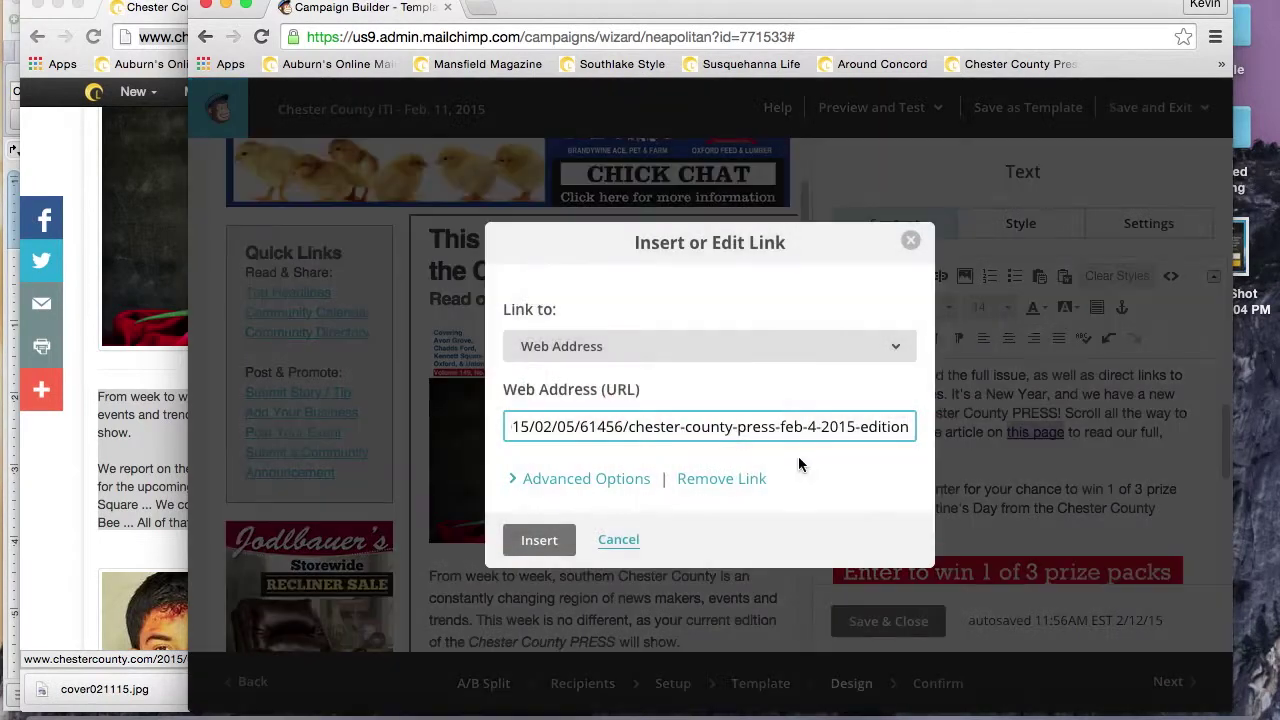
key("super+a")
key("super+v")
left_click(539, 540)
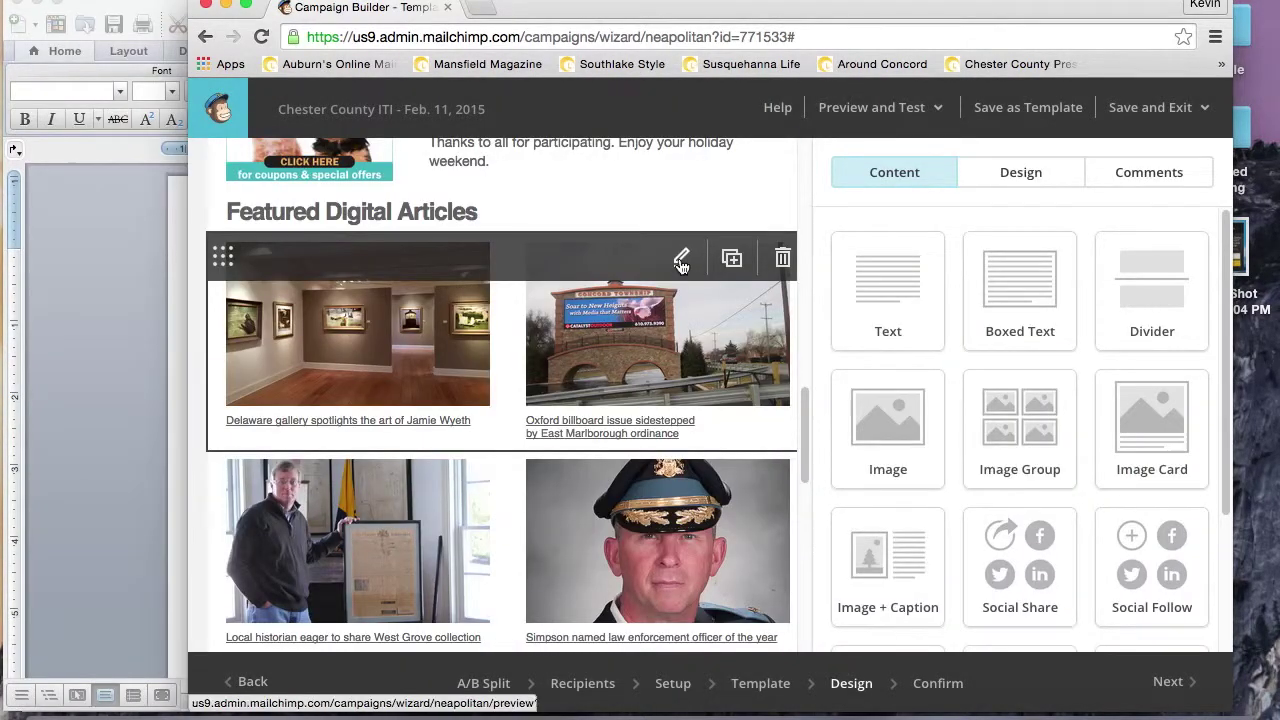
Open the first Featured Digital Articles captions and compare the Delaware gallery and Oxford billboard captions.
left_click(682, 259)
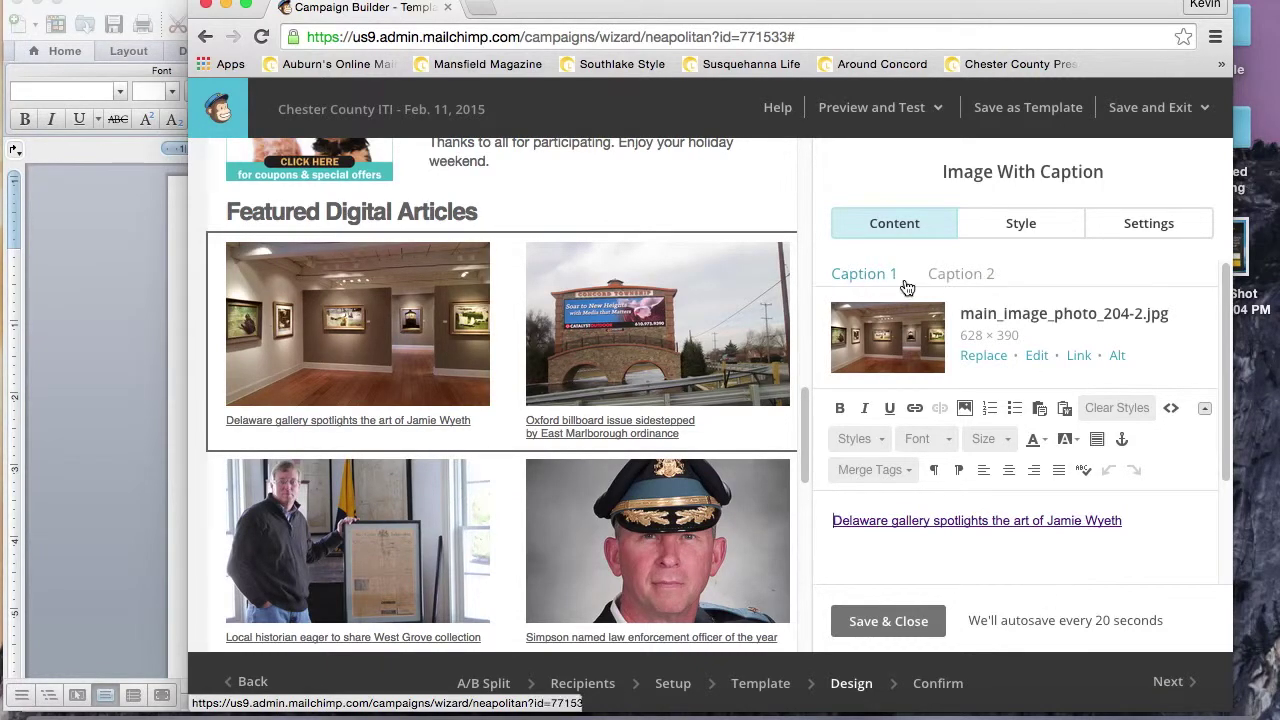
left_click(857, 276)
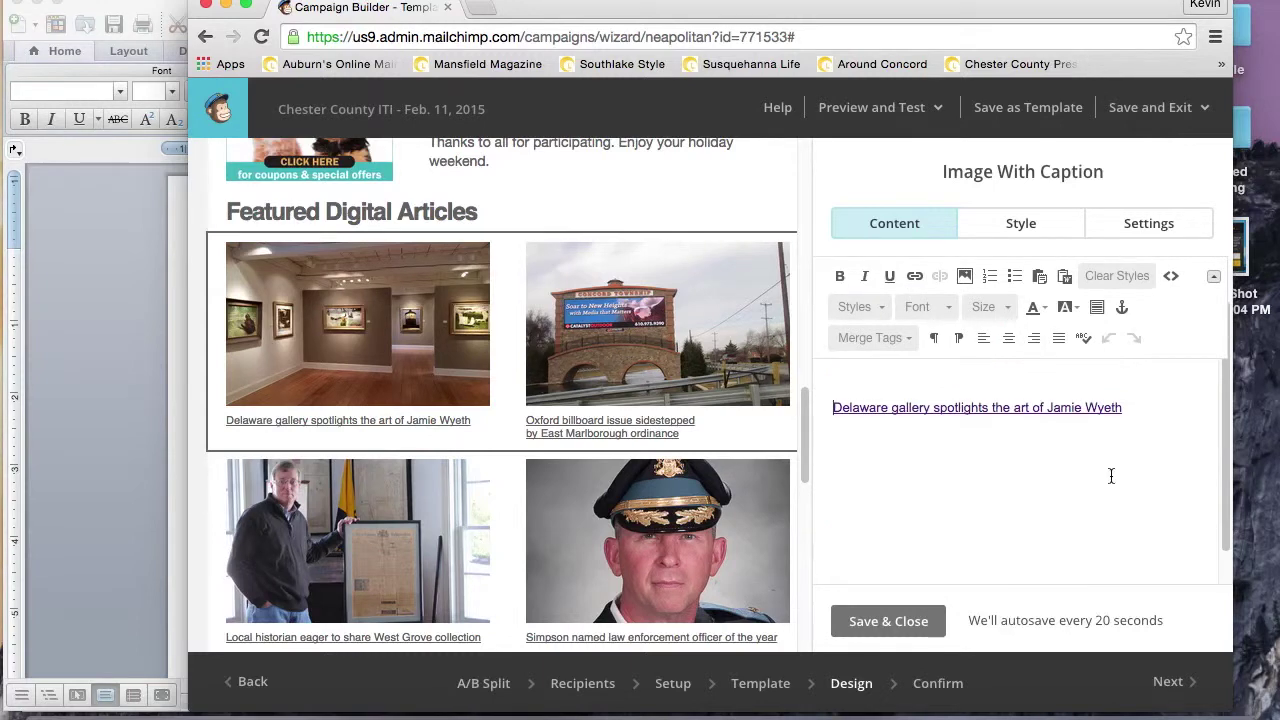
left_click(959, 282)
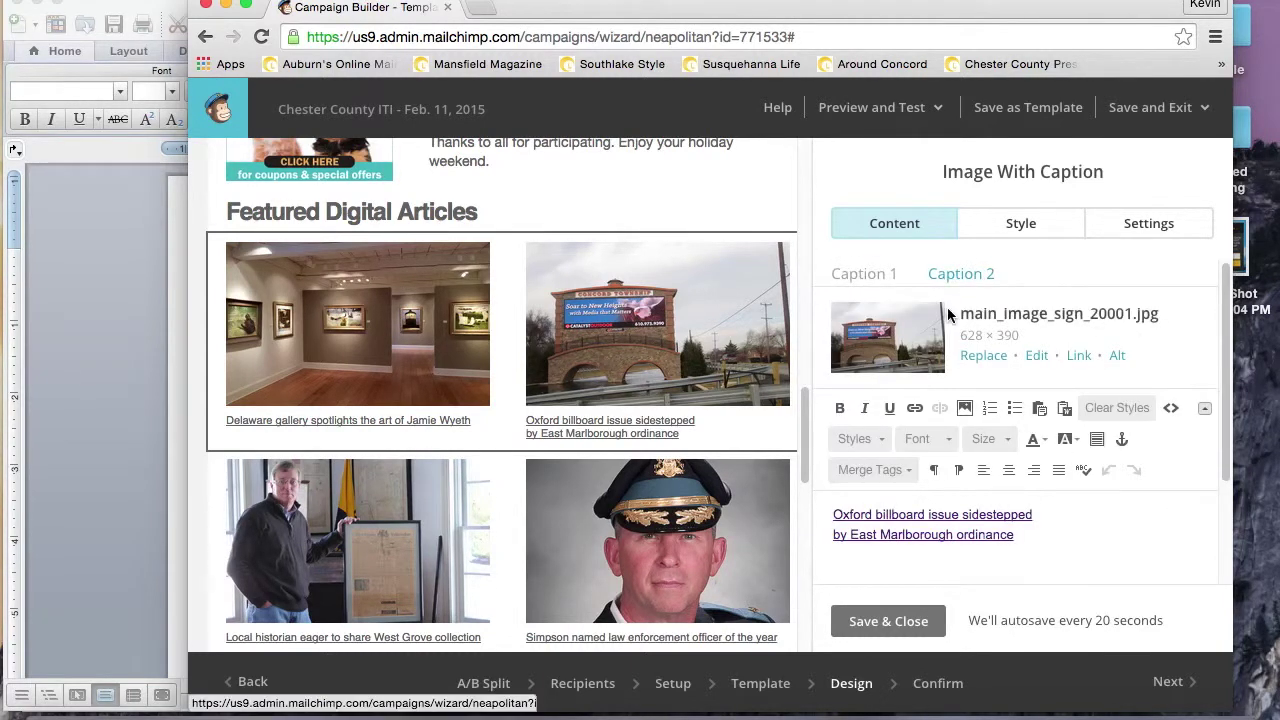
left_click(864, 276)
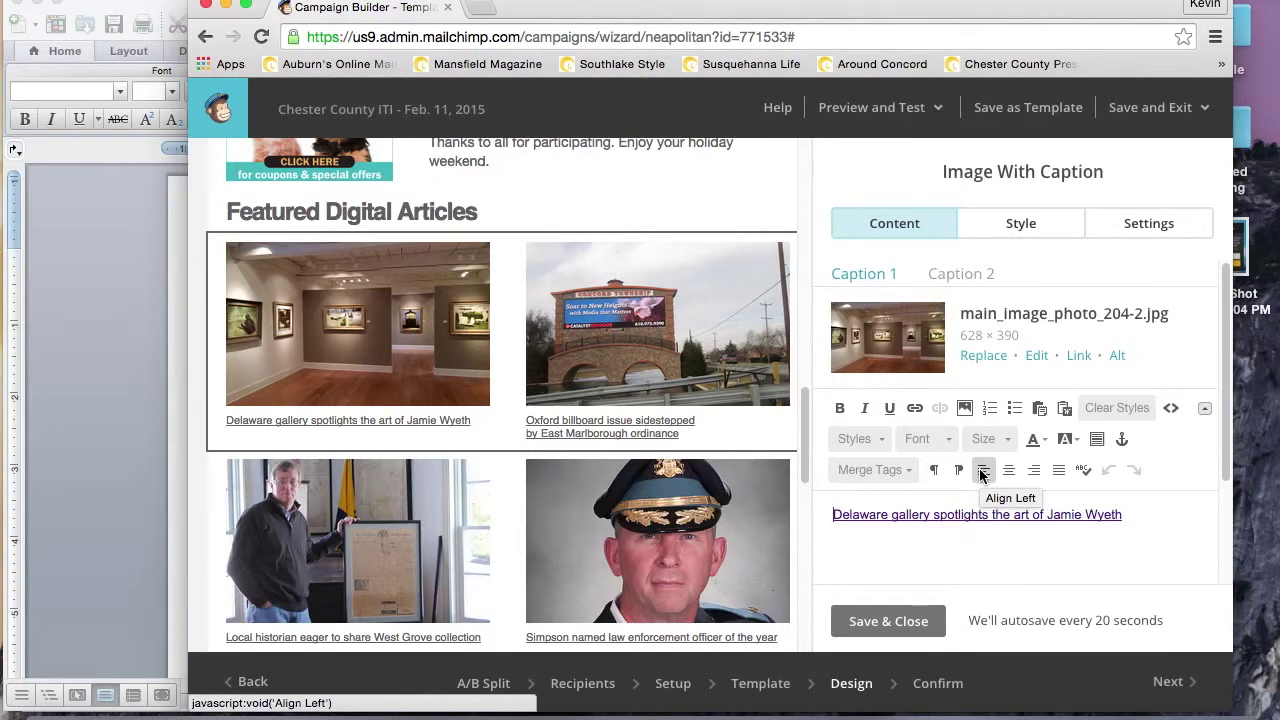
key("super+grave")
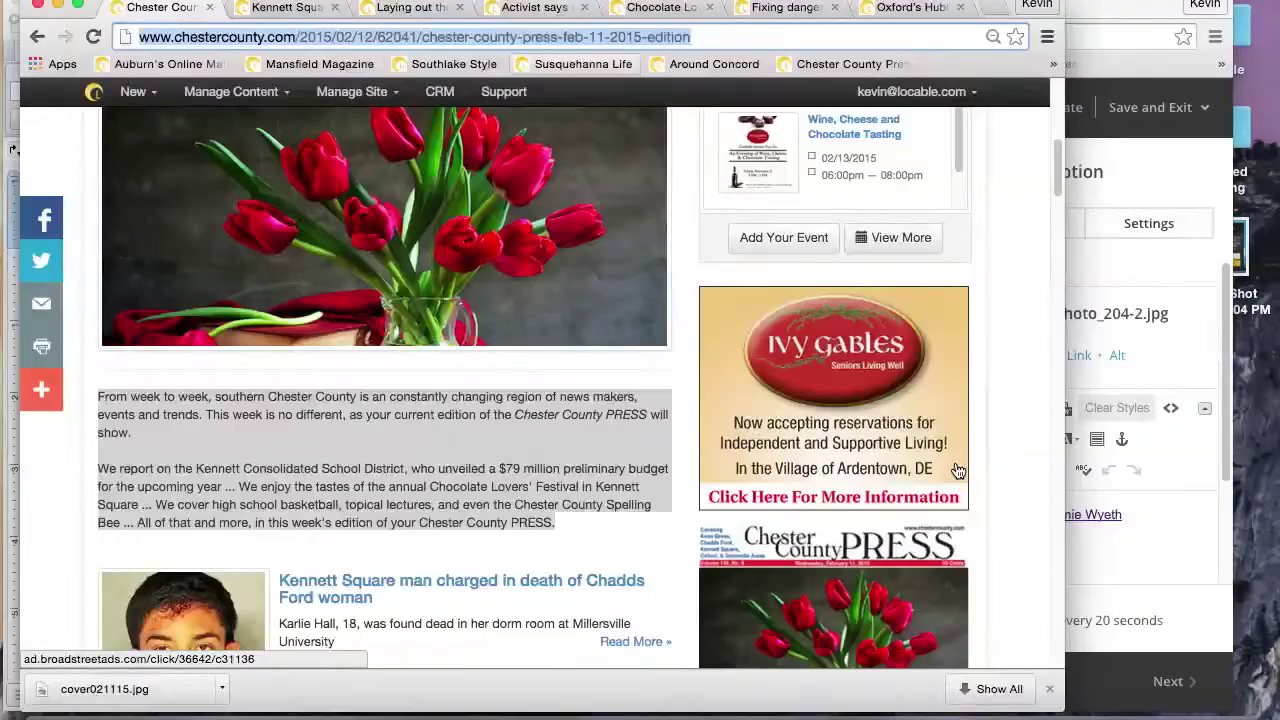
Scroll down the Feb. 11 edition page through its list of featured articles.
scroll(433, 443, "down", 2)
left_click(438, 450)
scroll(465, 467, "down", 2)
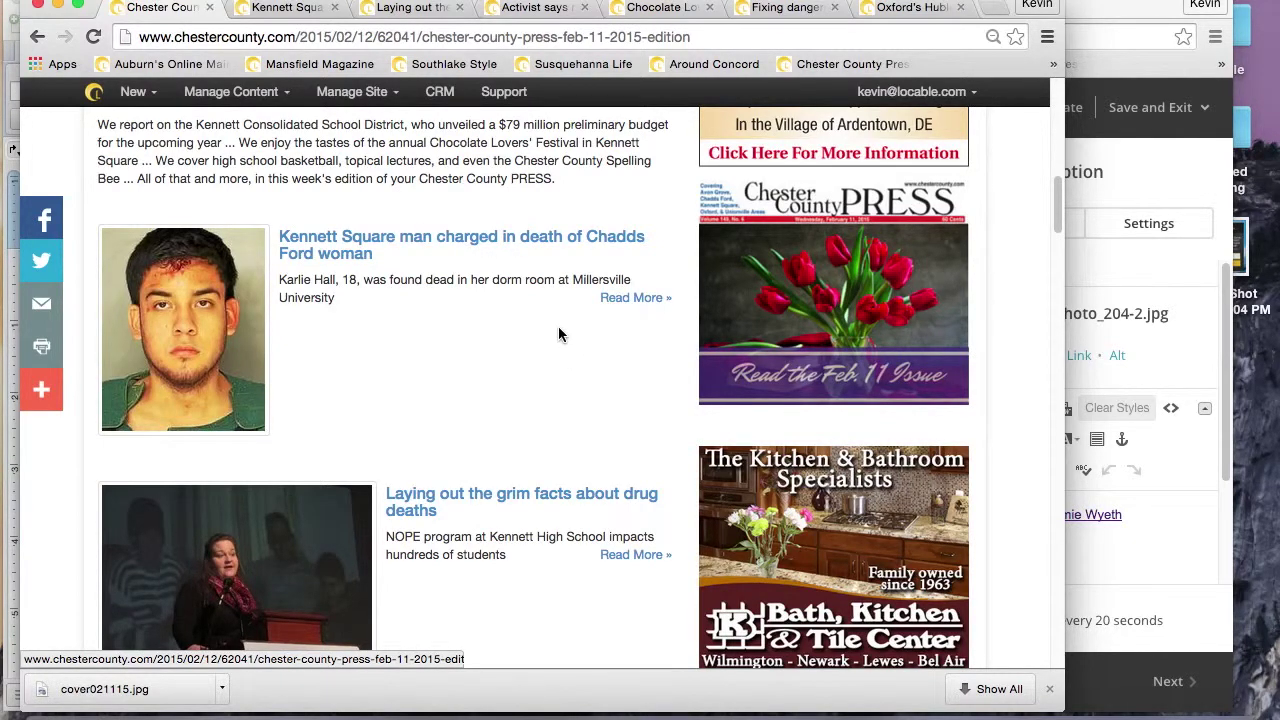
scroll(557, 340, "down", 1)
scroll(557, 354, "down", 1)
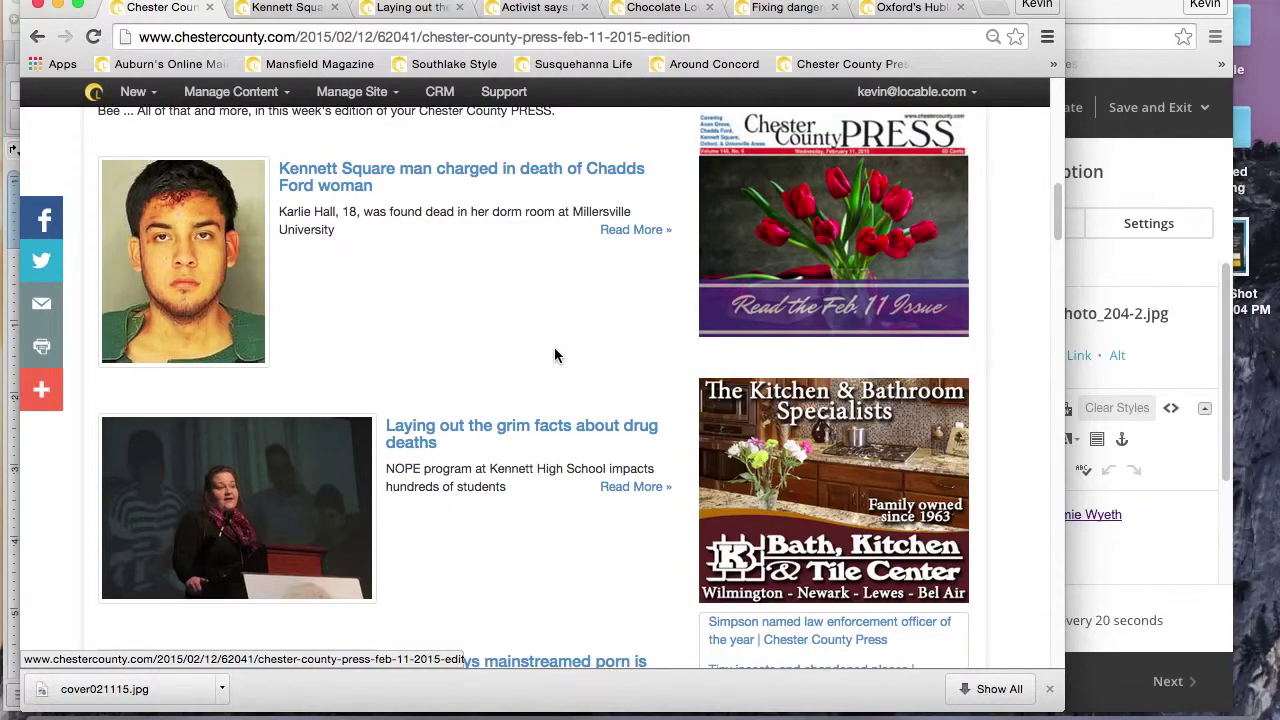
scroll(555, 352, "down", 9)
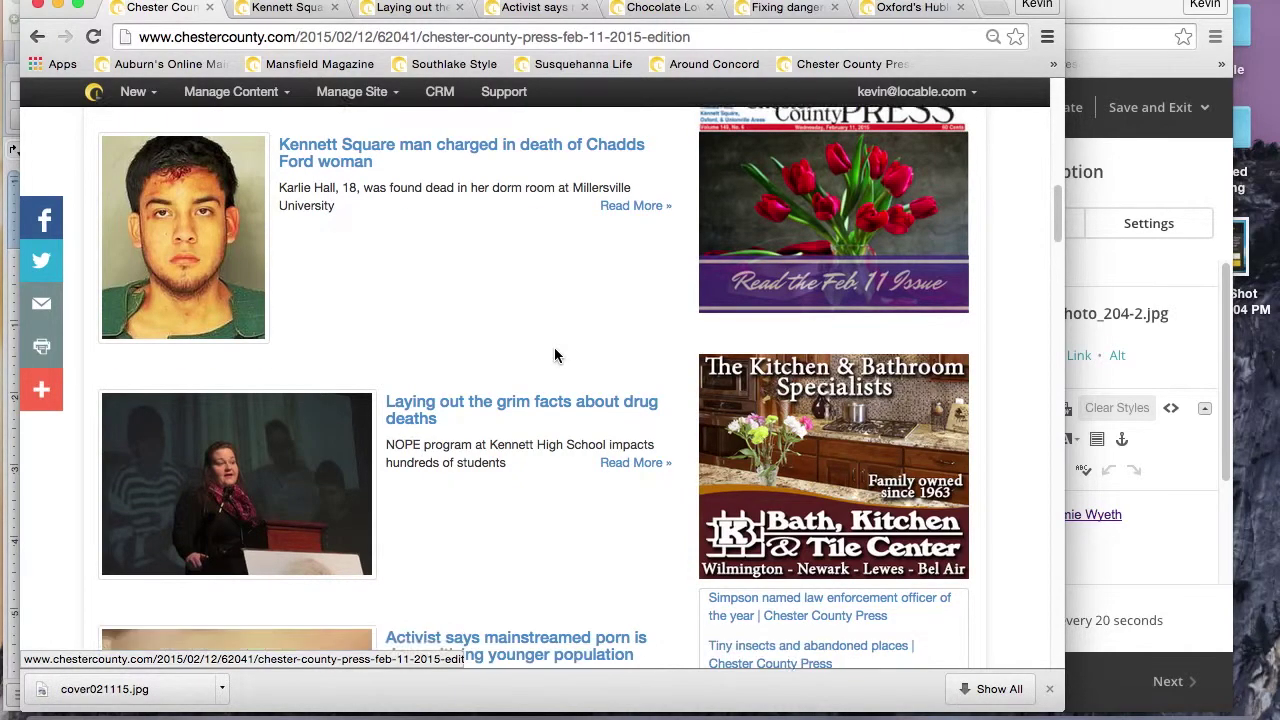
scroll(555, 358, "down", 8)
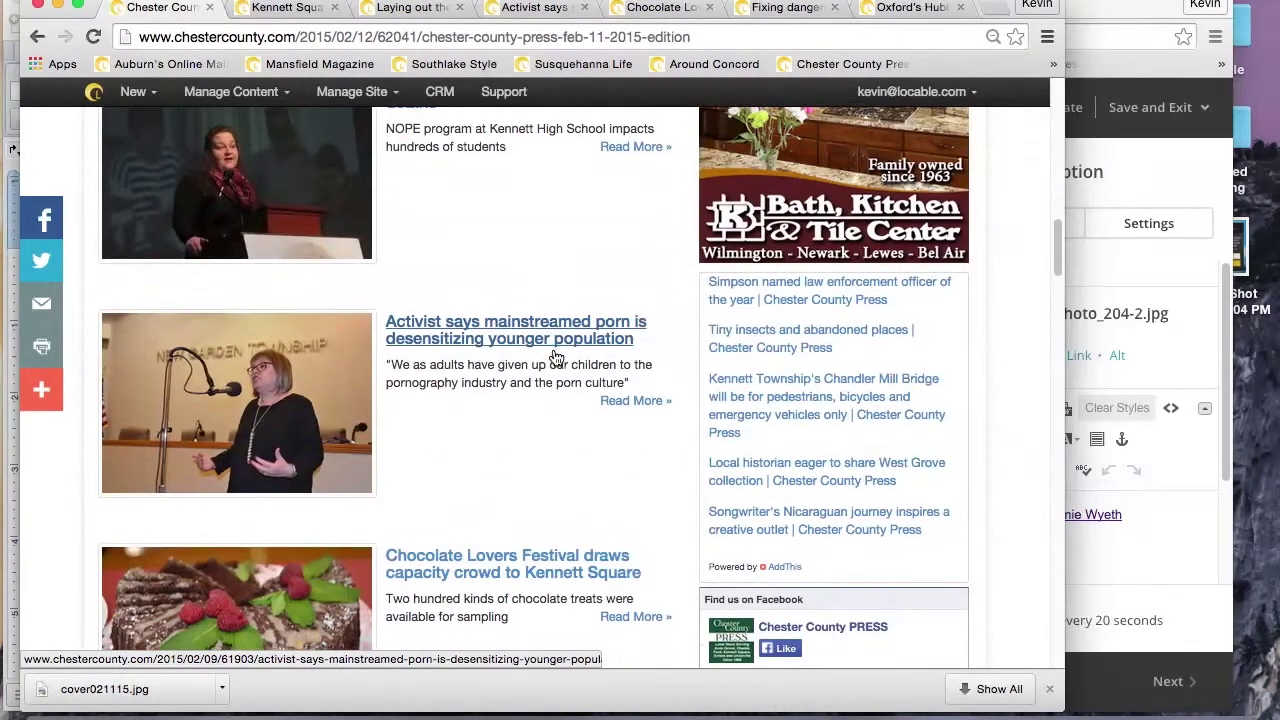
scroll(555, 360, "down", 7)
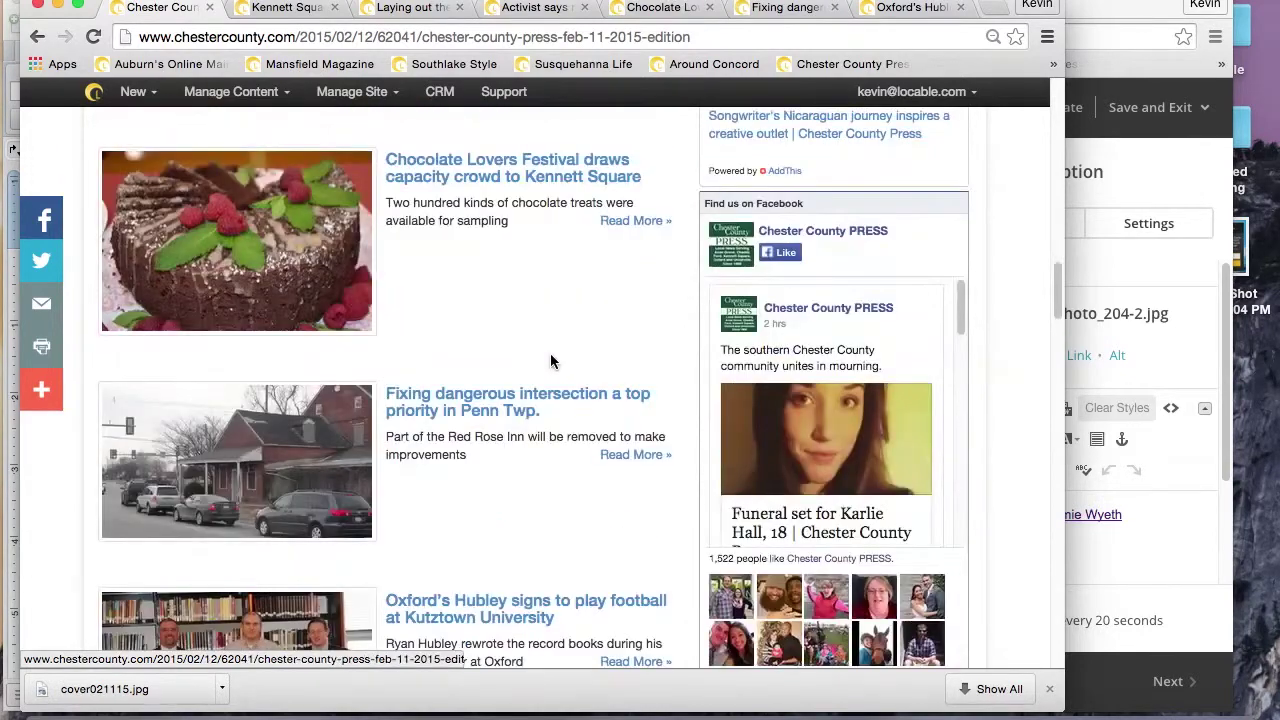
Check the campaign and the web blast email, minimize the email, and open the Kennett Square article.
key("super+grave")
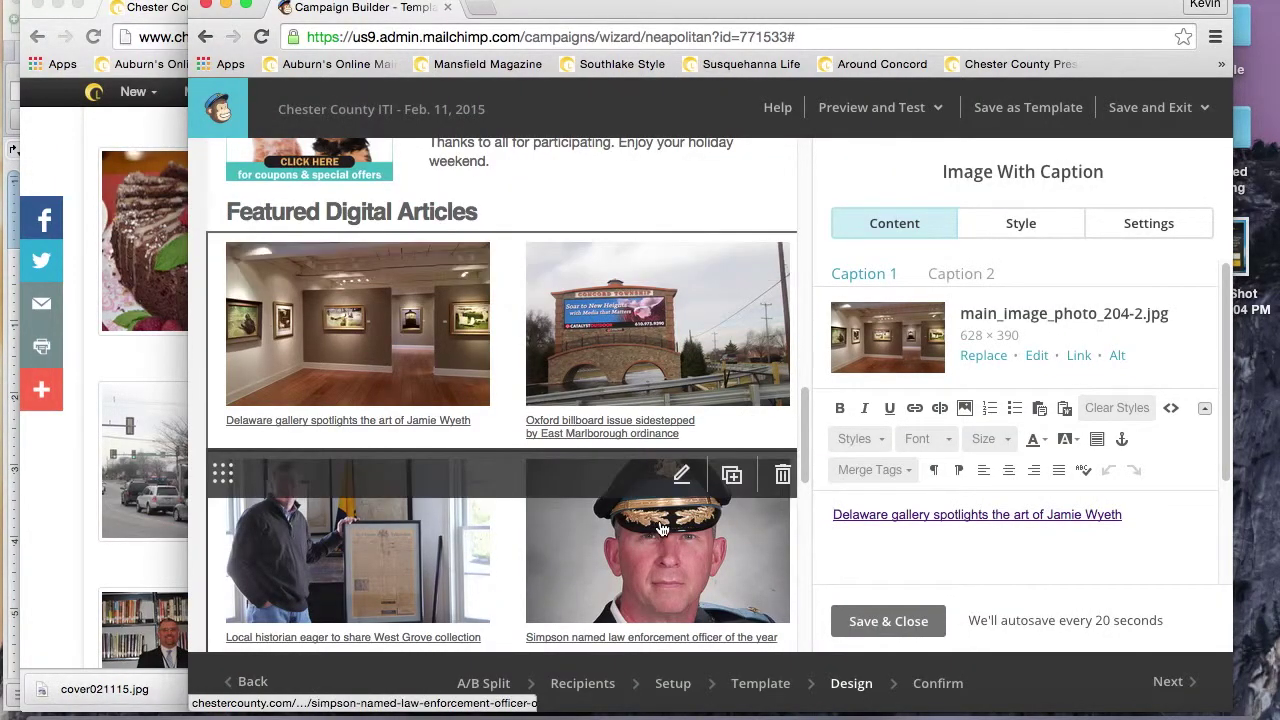
scroll(563, 445, "down", 1)
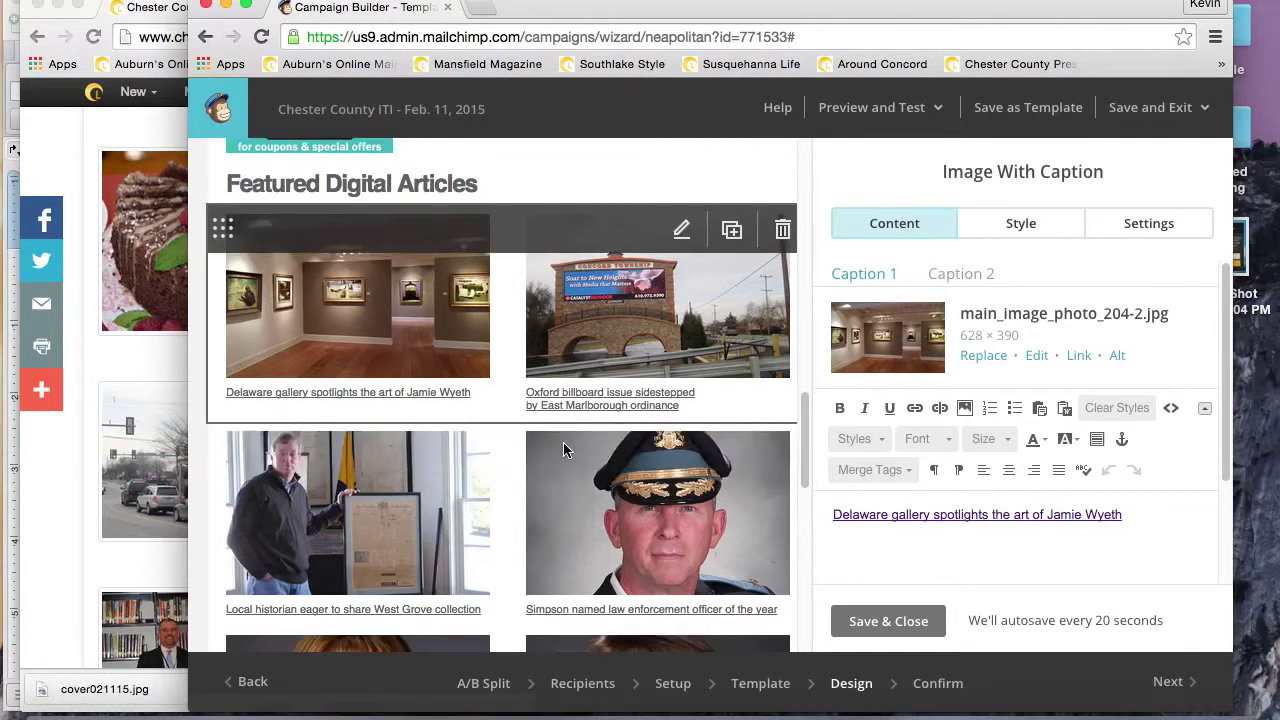
scroll(563, 448, "down", 5)
scroll(560, 455, "up", 8)
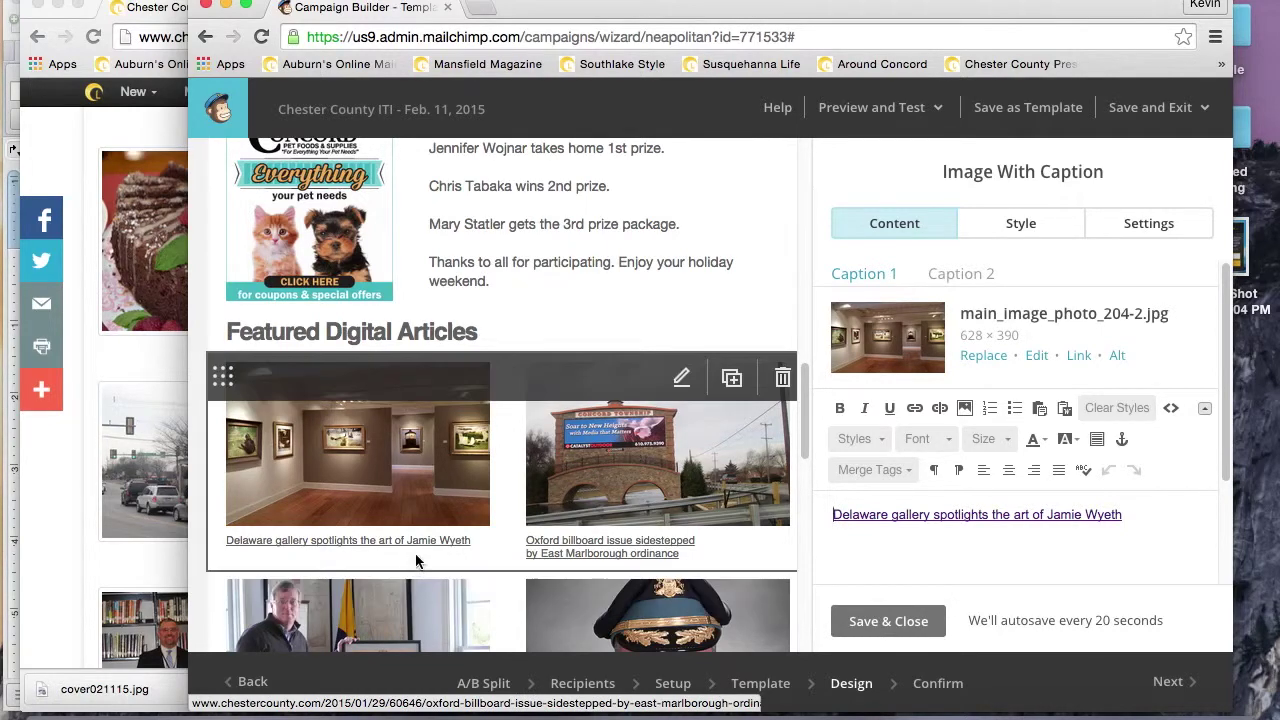
key("super+grave")
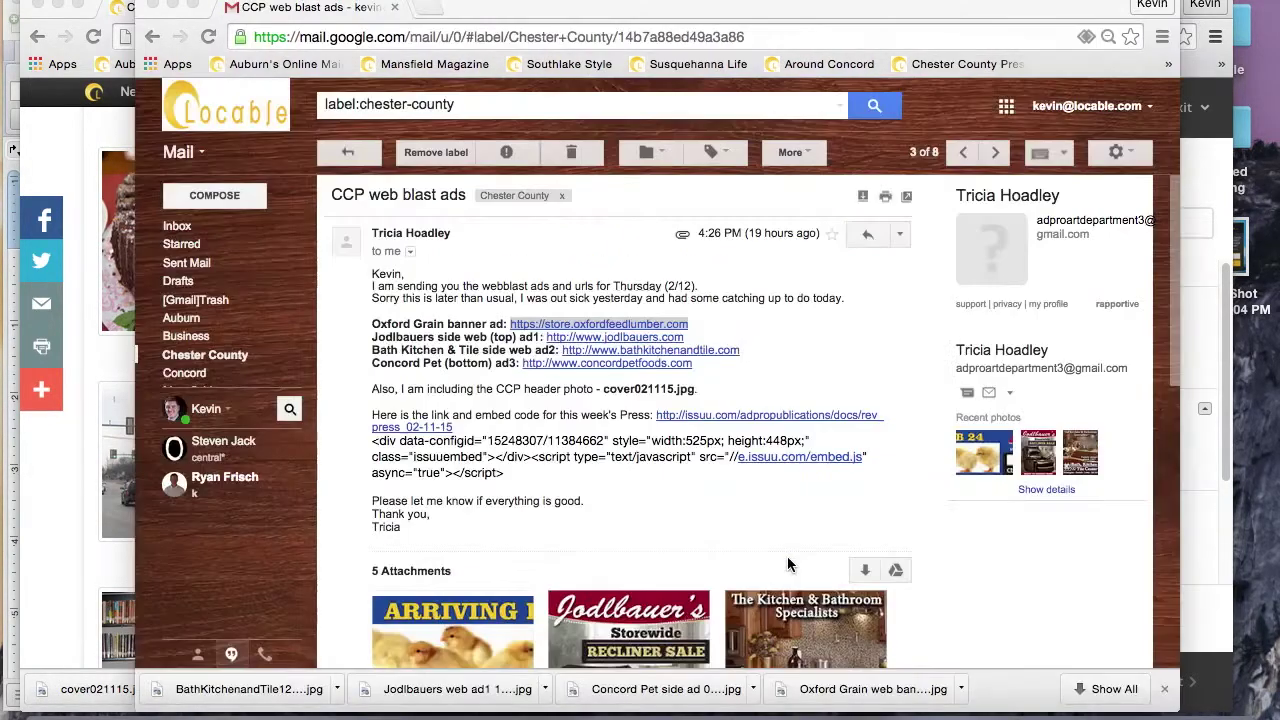
key("super+grave")
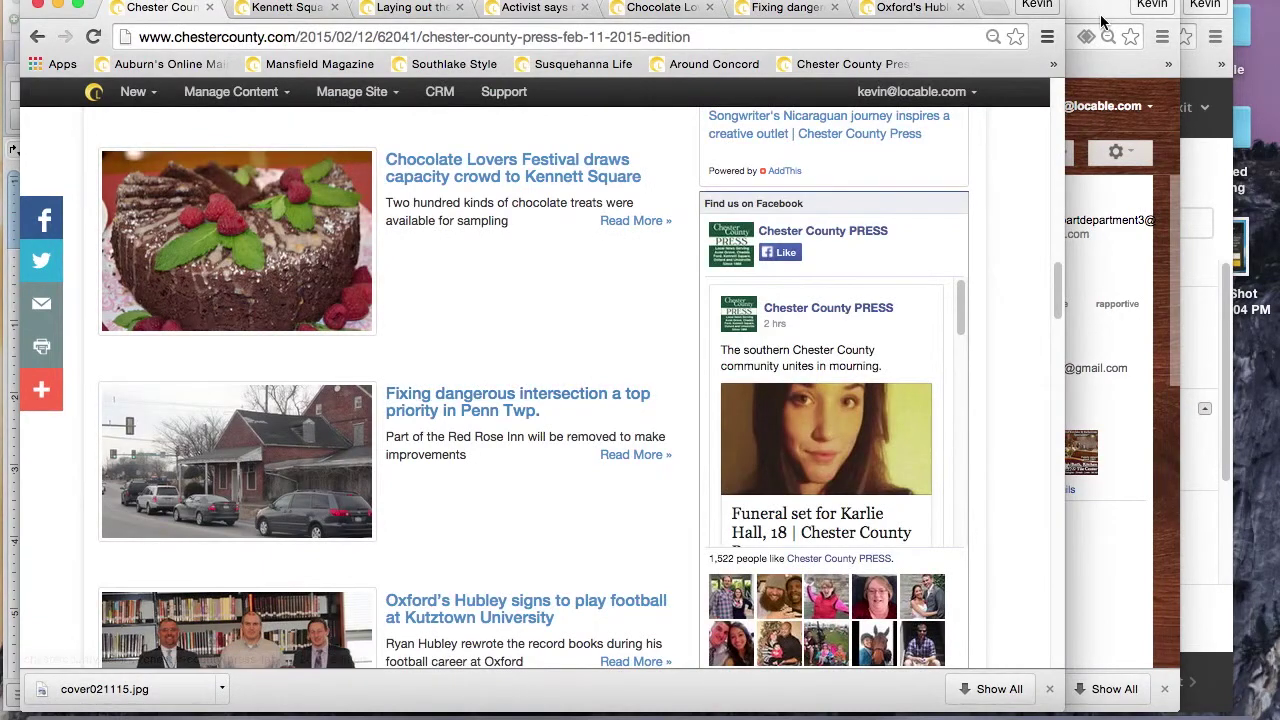
left_click(1122, 30)
left_click(173, 6)
scroll(440, 290, "up", 5)
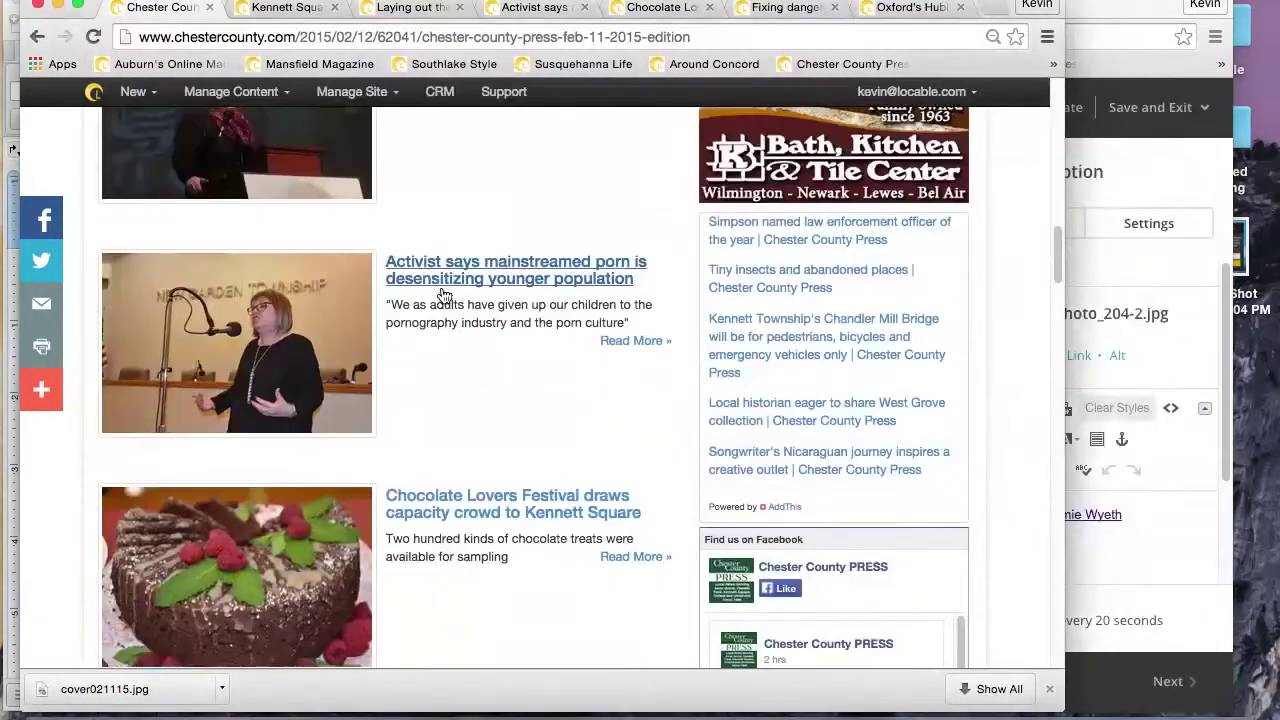
left_click(274, 8)
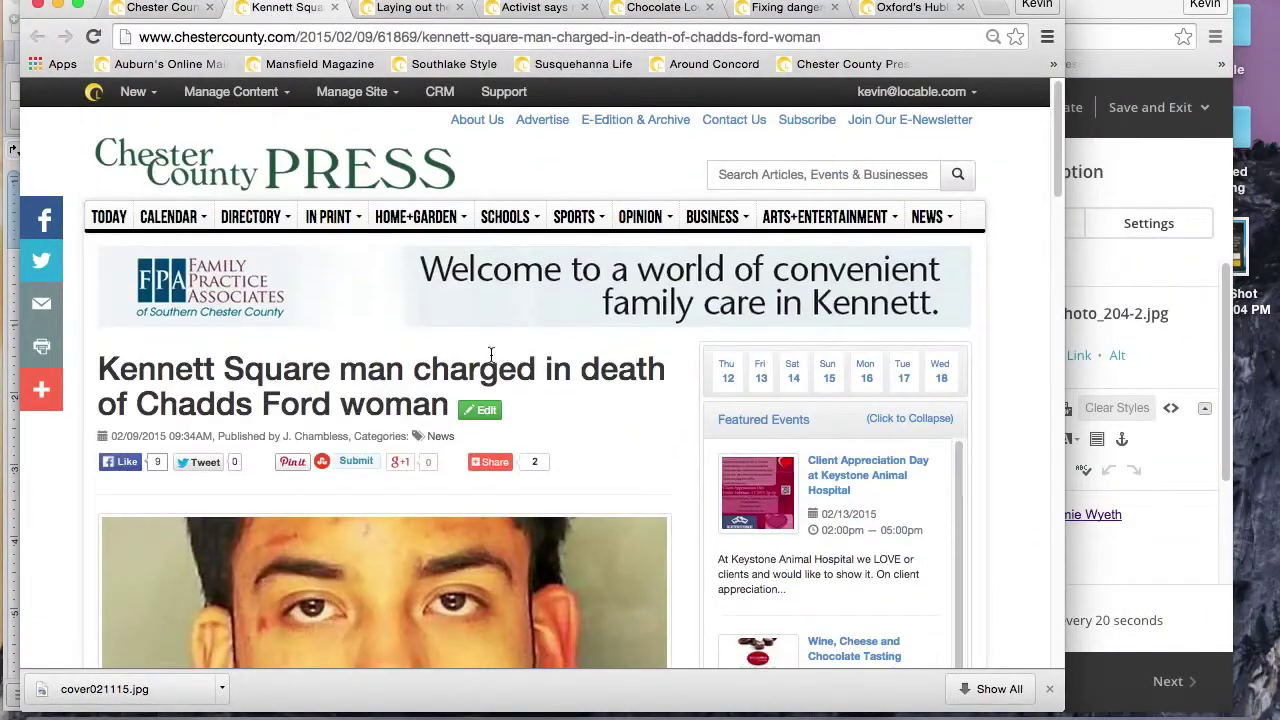
Replace the first article image with the Kennett Square photo main_image_AR-150209806.jpg imported by URL.
scroll(490, 353, "down", 5)
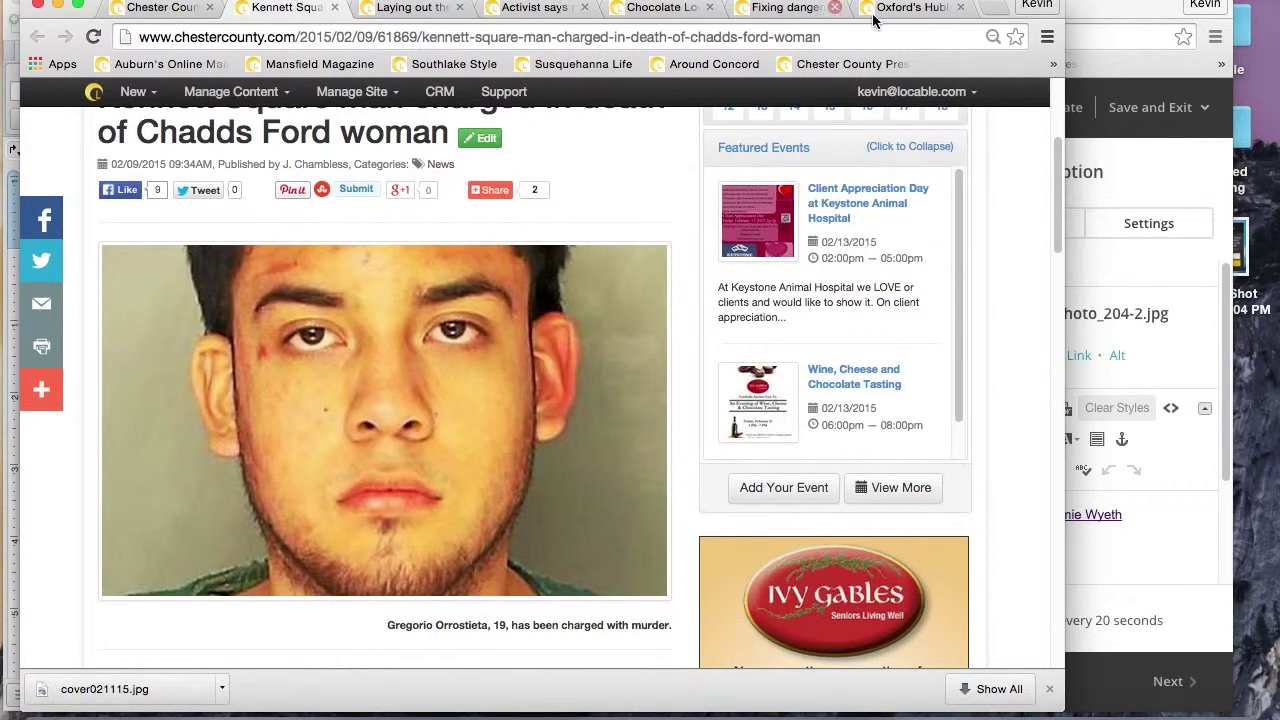
right_click(424, 334)
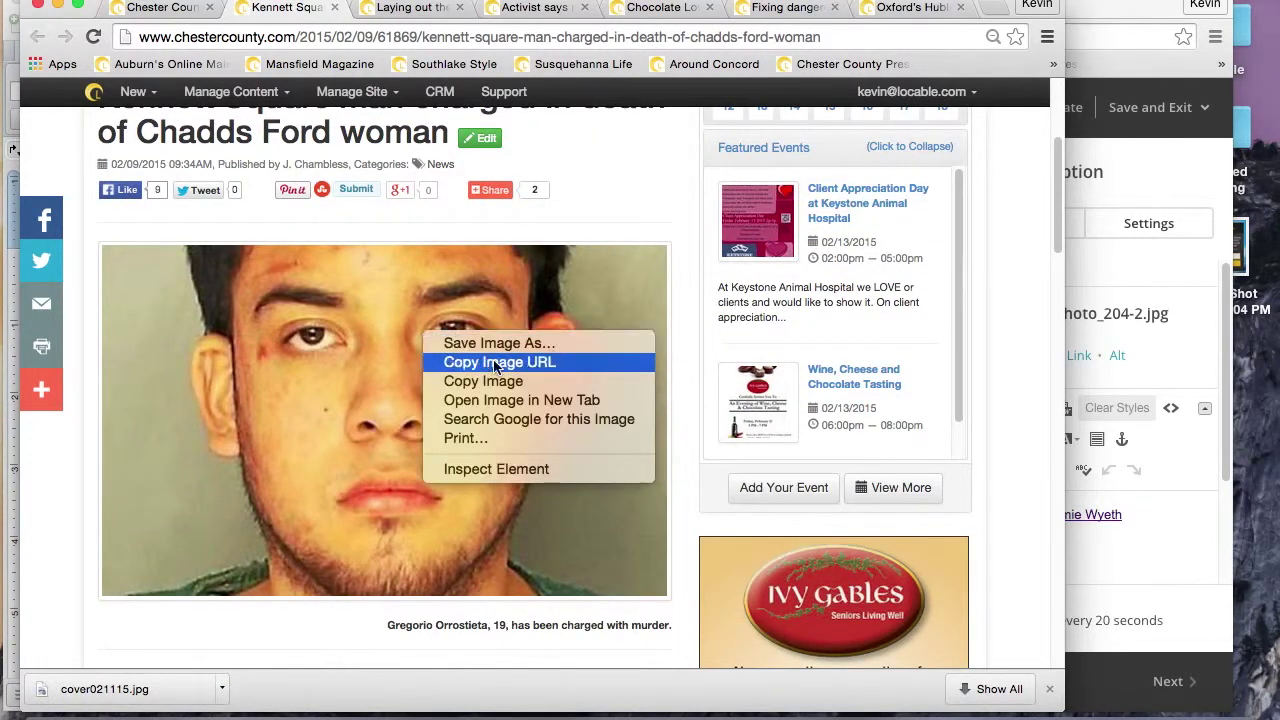
left_click(576, 362)
key("super+grave")
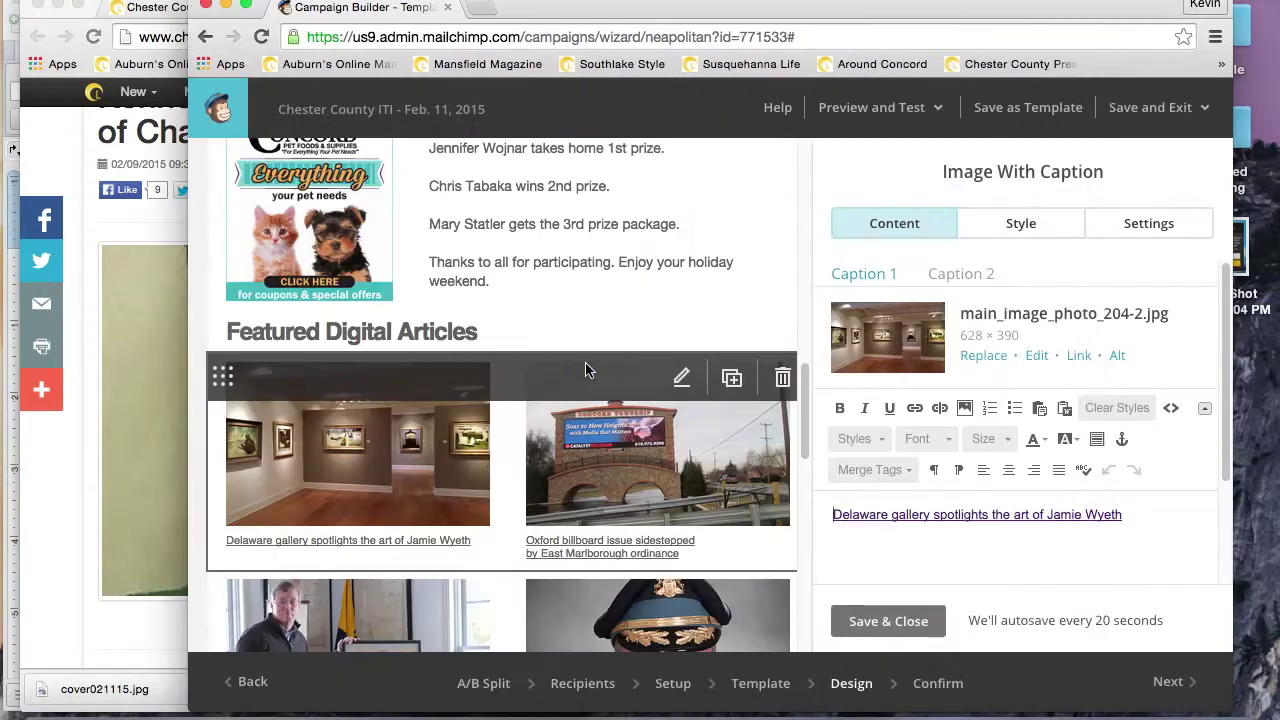
left_click(983, 356)
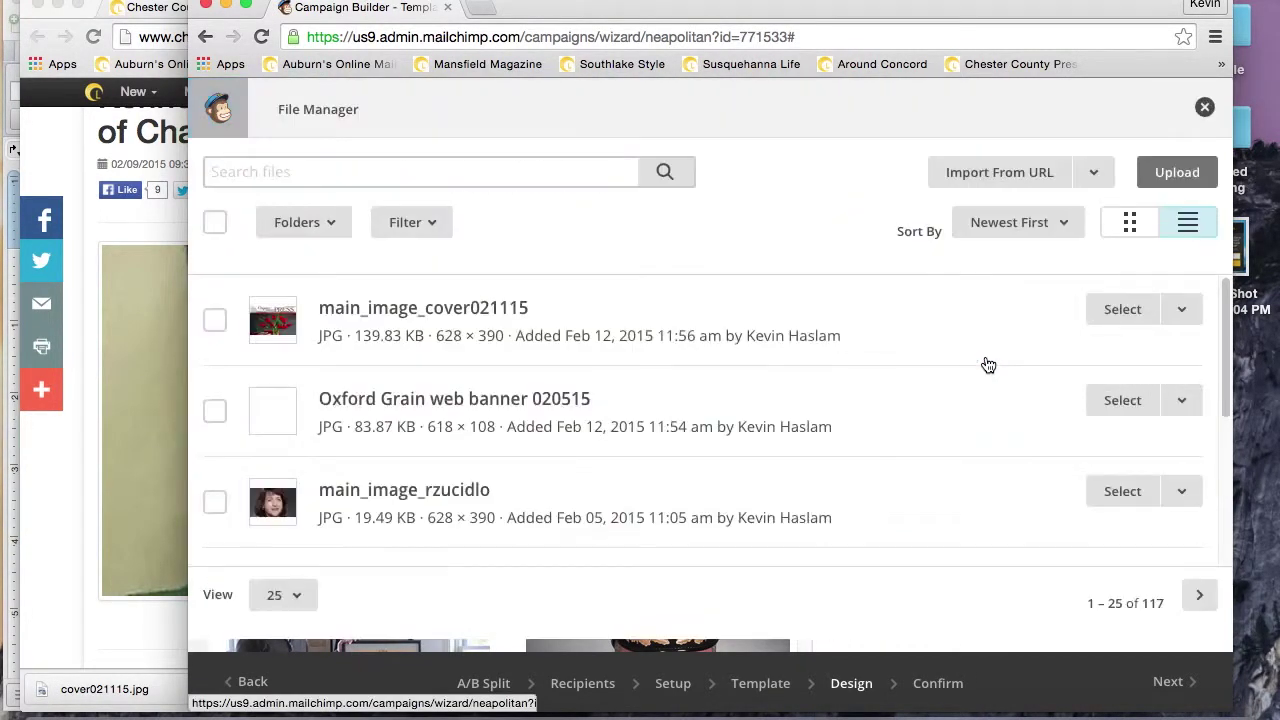
left_click(1032, 172)
key("super+v")
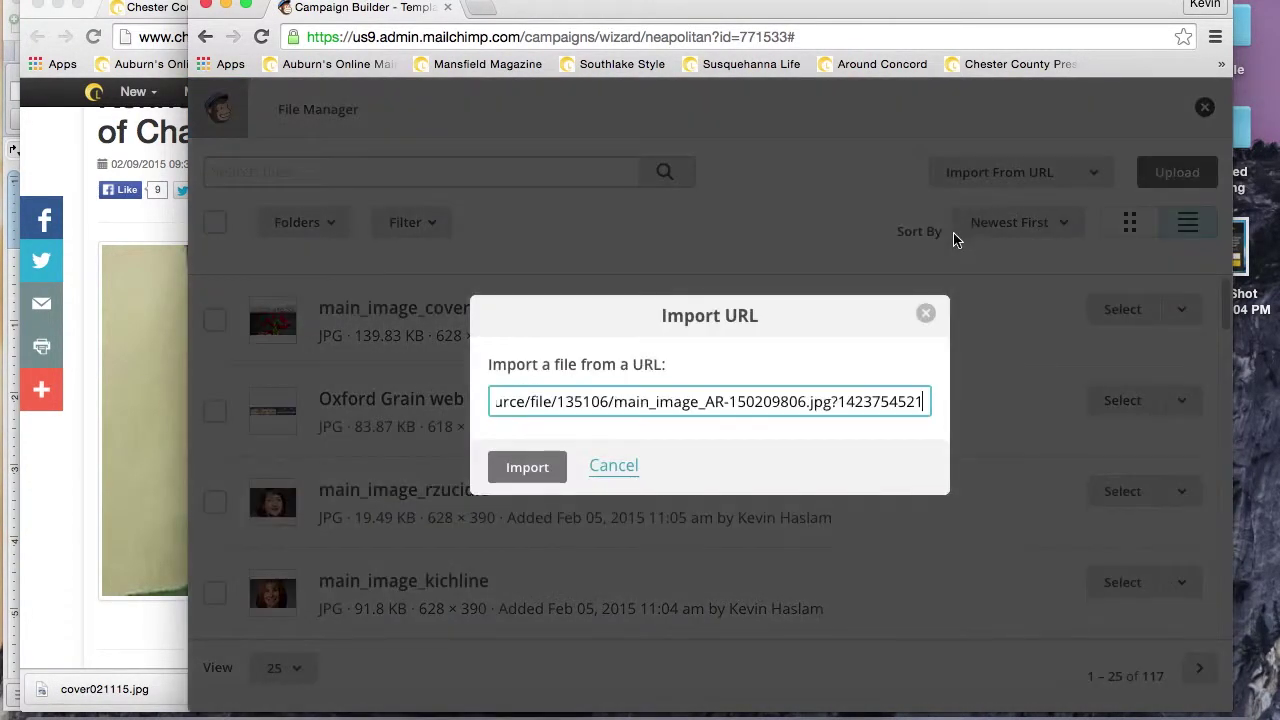
key("BackSpace")
key("BackSpace")
key("BackSpace")
key("BackSpace")
key("BackSpace")
key("BackSpace")
key("BackSpace")
key("BackSpace")
key("BackSpace")
key("BackSpace")
key("BackSpace")
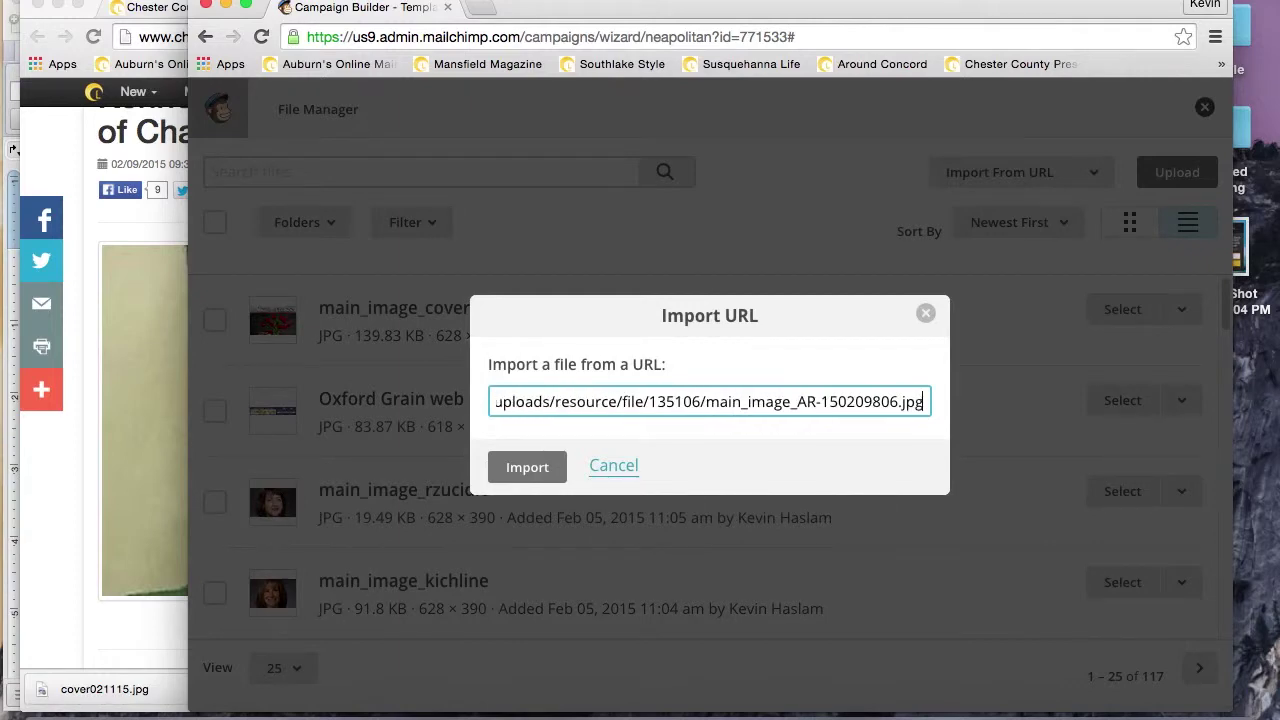
left_click(556, 466)
key("super+grave")
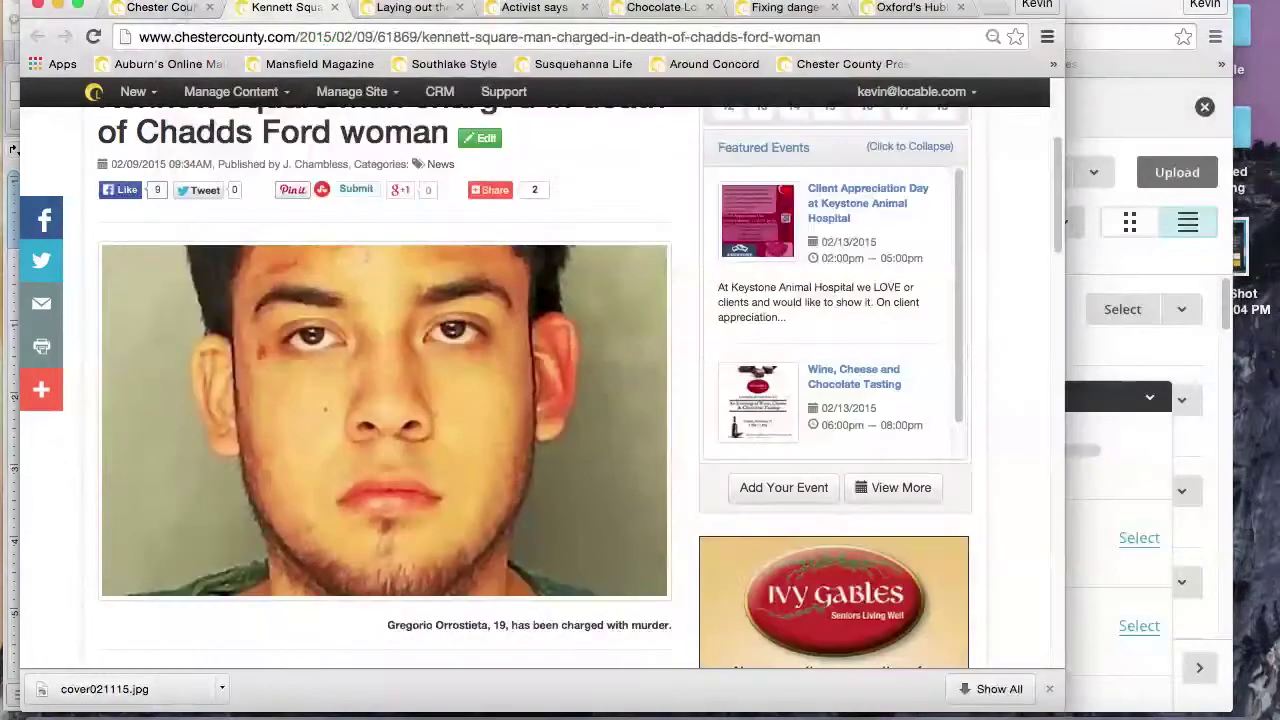
key("super+grave")
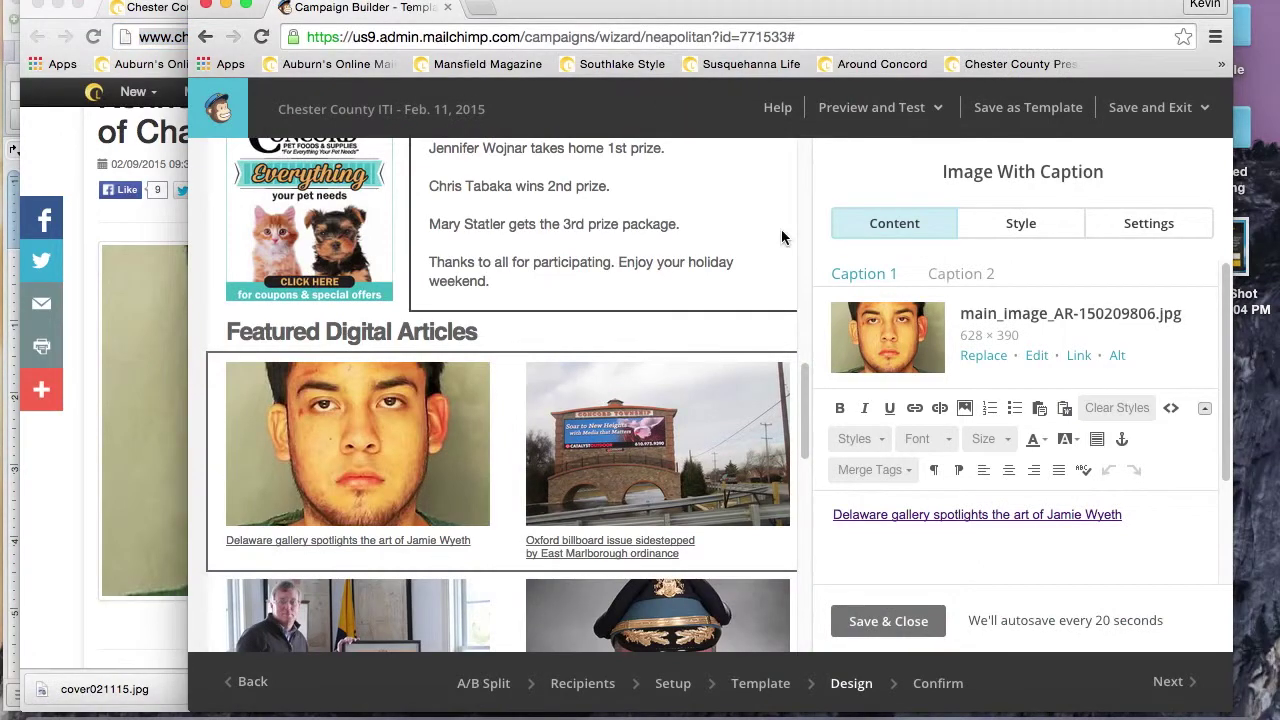
left_click(1079, 355)
Link the first article image to the Kennett Square article page.
key("ctrl+a")
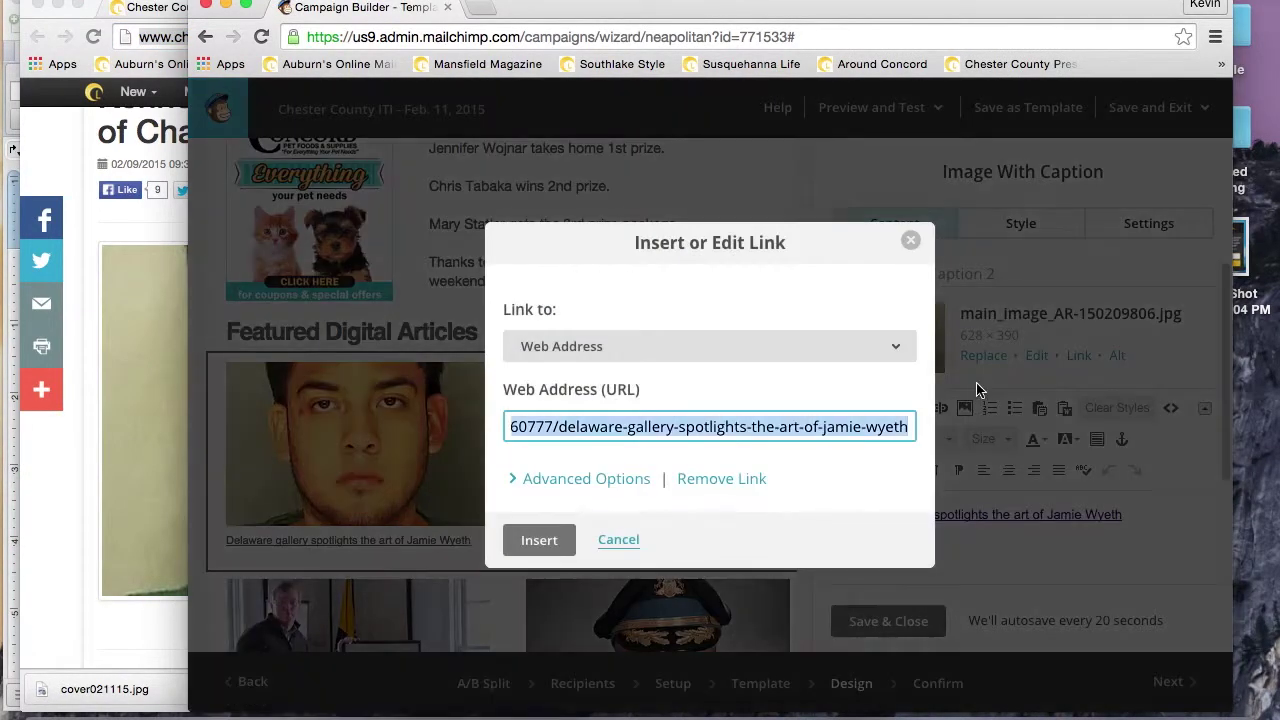
key("ctrl+v")
left_click(570, 537)
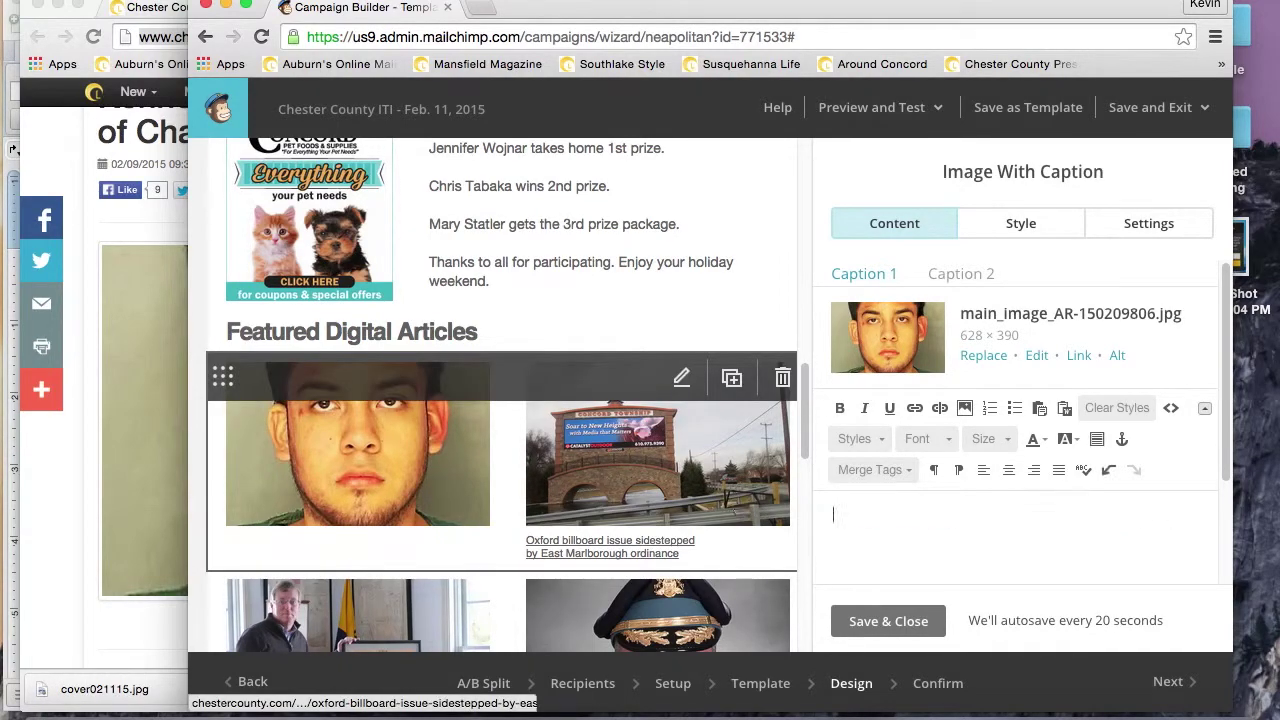
Rewrite the caption as 'Kennett Square man charged in death of Chadds Ford woman'.
key("super+grave")
scroll(722, 490, "up", 2)
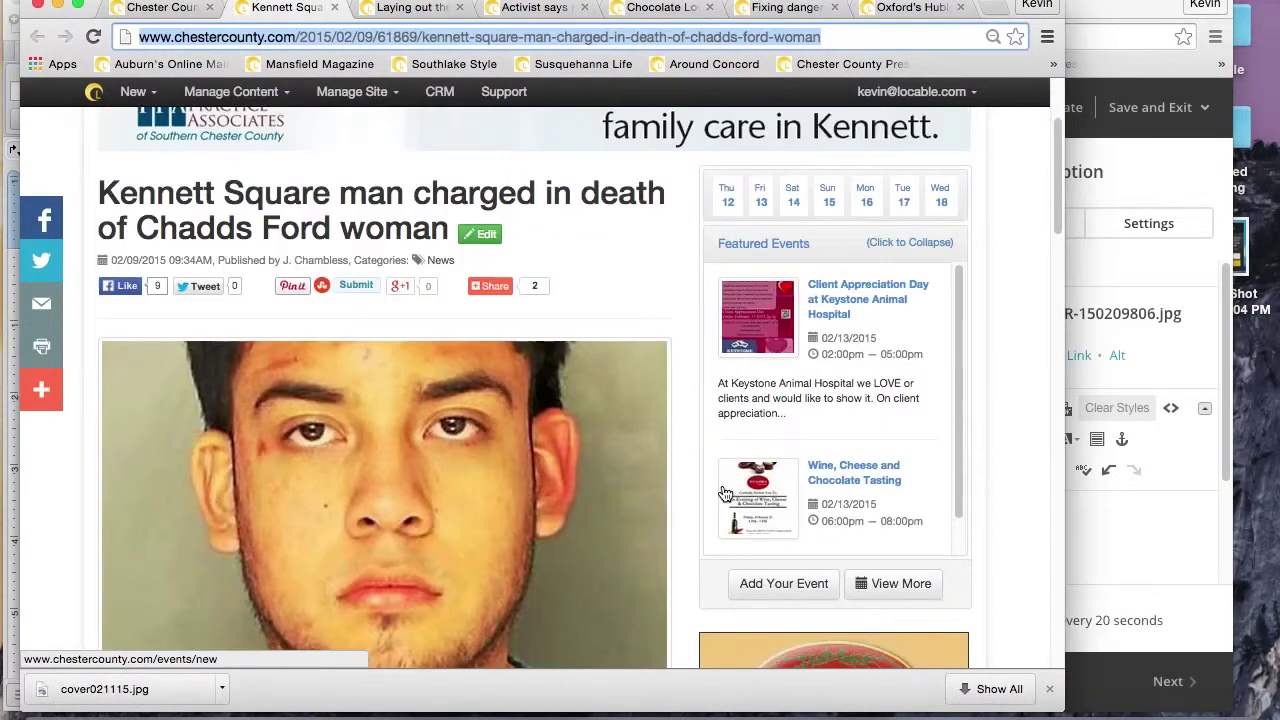
key("super+grave")
type("KENNE")
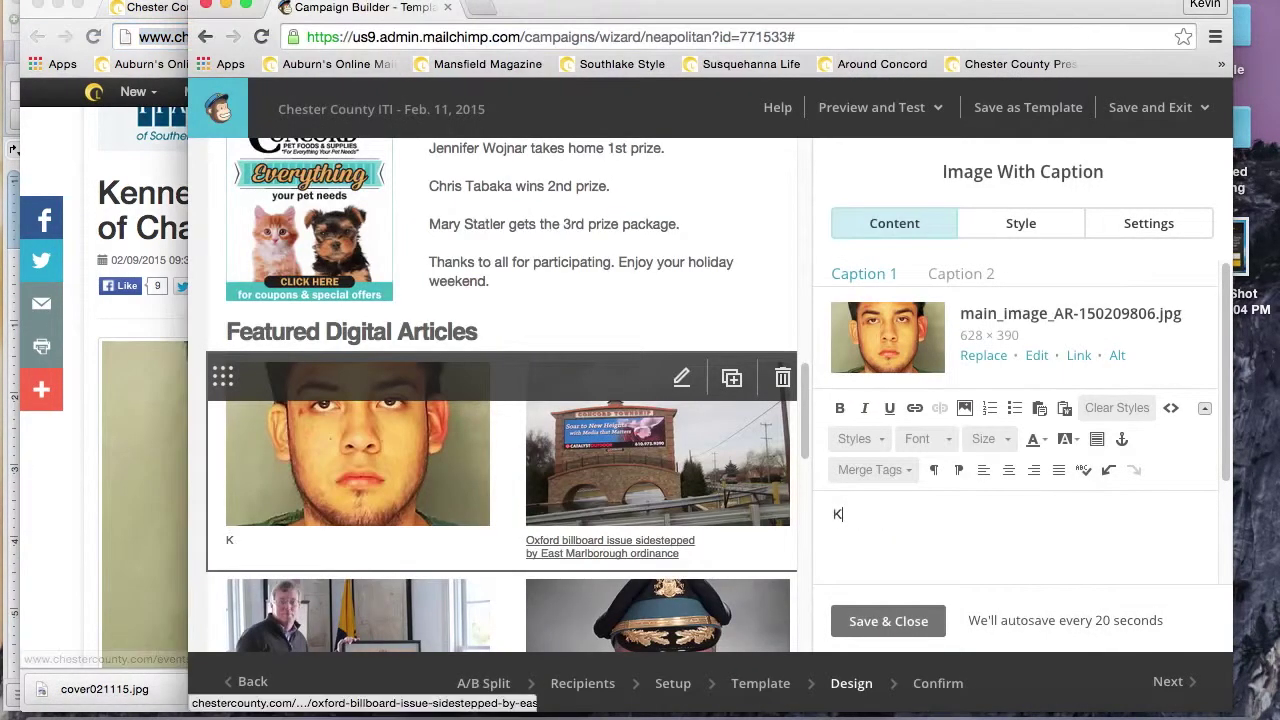
key("BackSpace")
key("BackSpace")
key("BackSpace")
key("BackSpace")
key("BackSpace")
type("Kennett Square man charged in death")
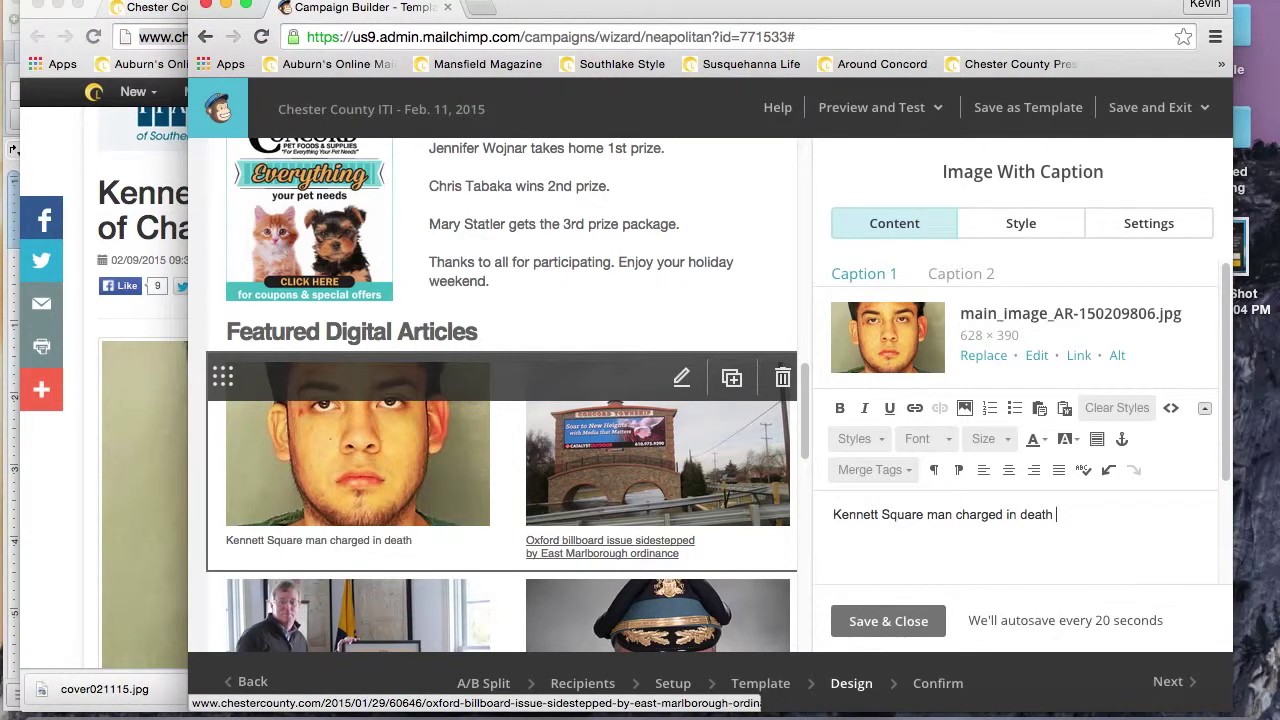
key("super+grave")
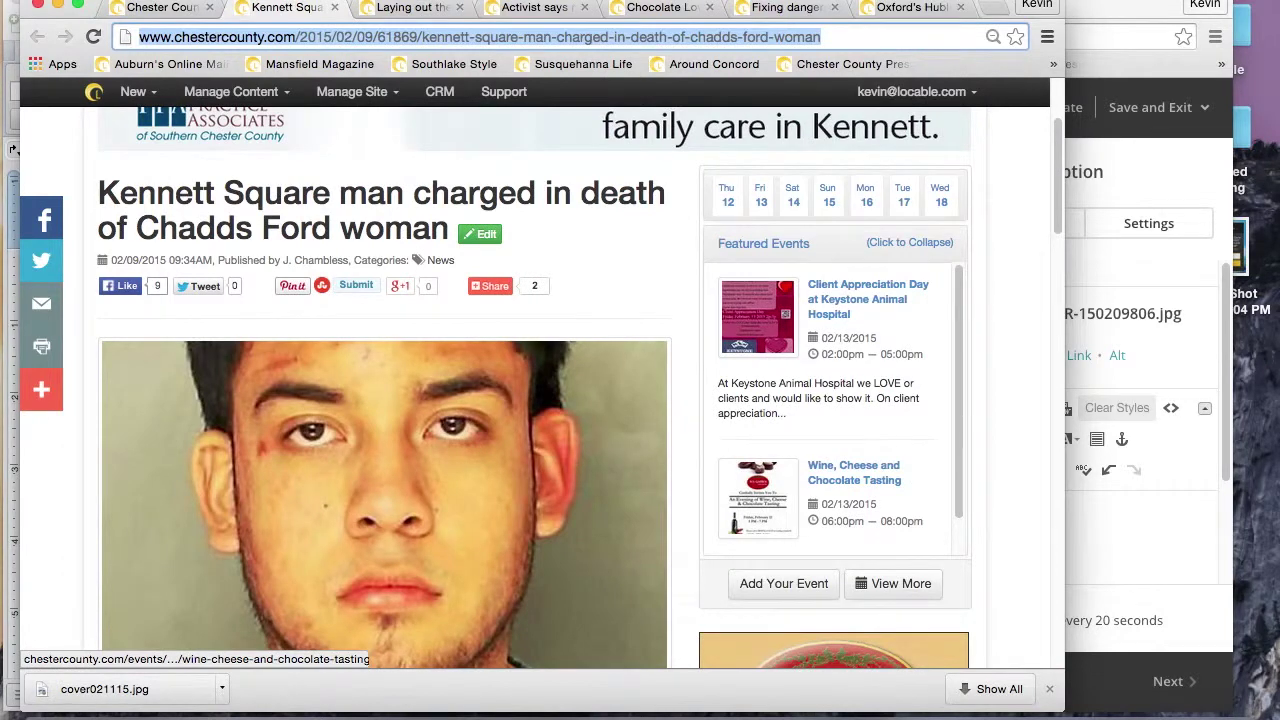
key("super+grave")
type("hadds Ford woman")
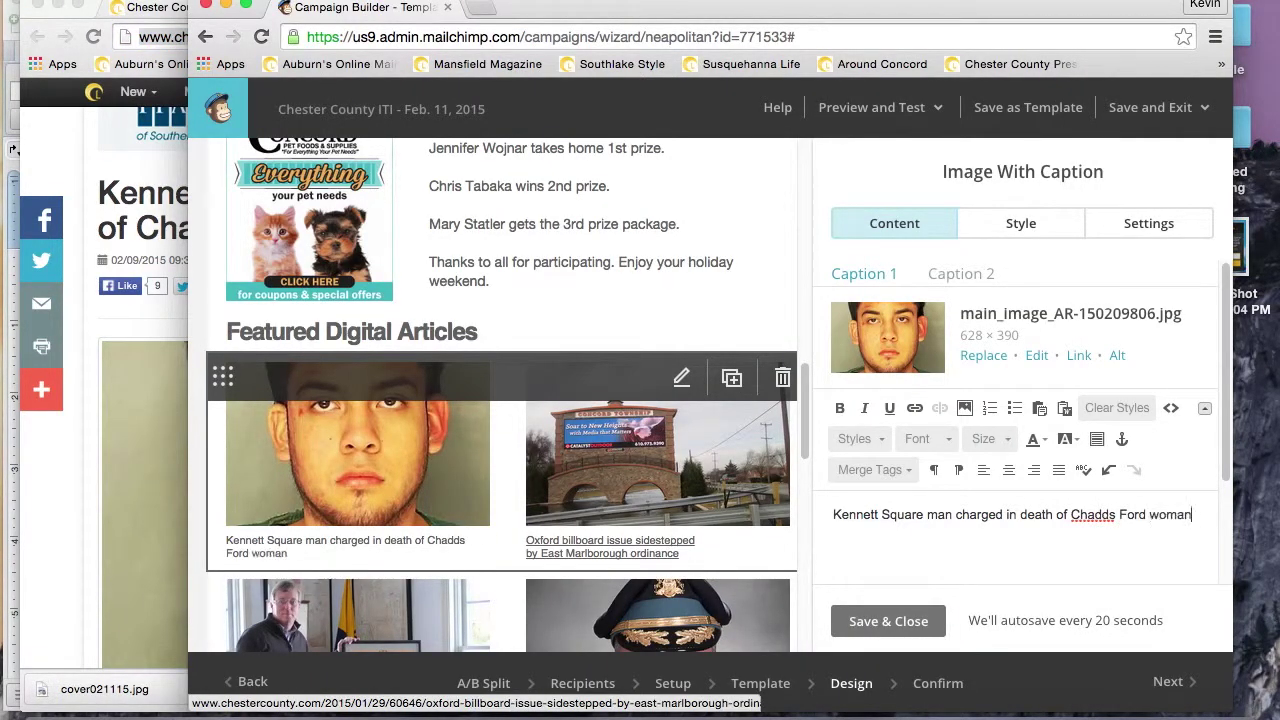
Link the caption to the Kennett Square article and advance to the Confirm step.
key("super+a")
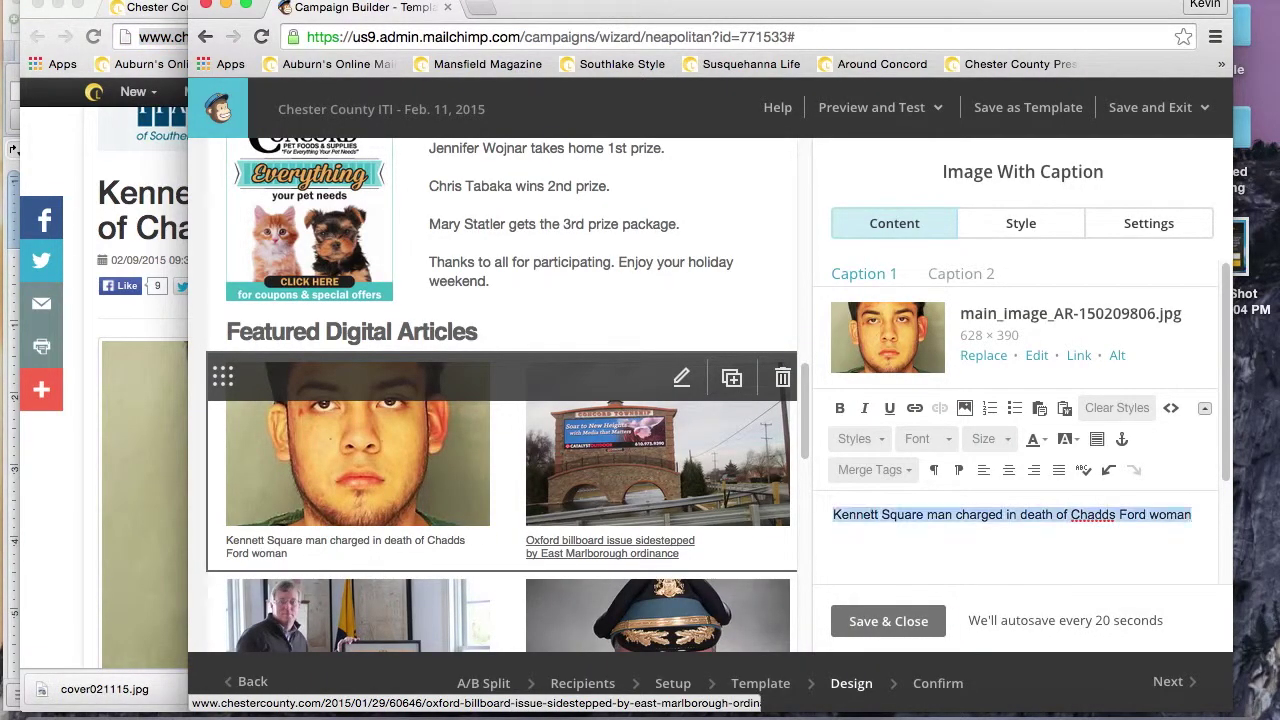
left_click(914, 408)
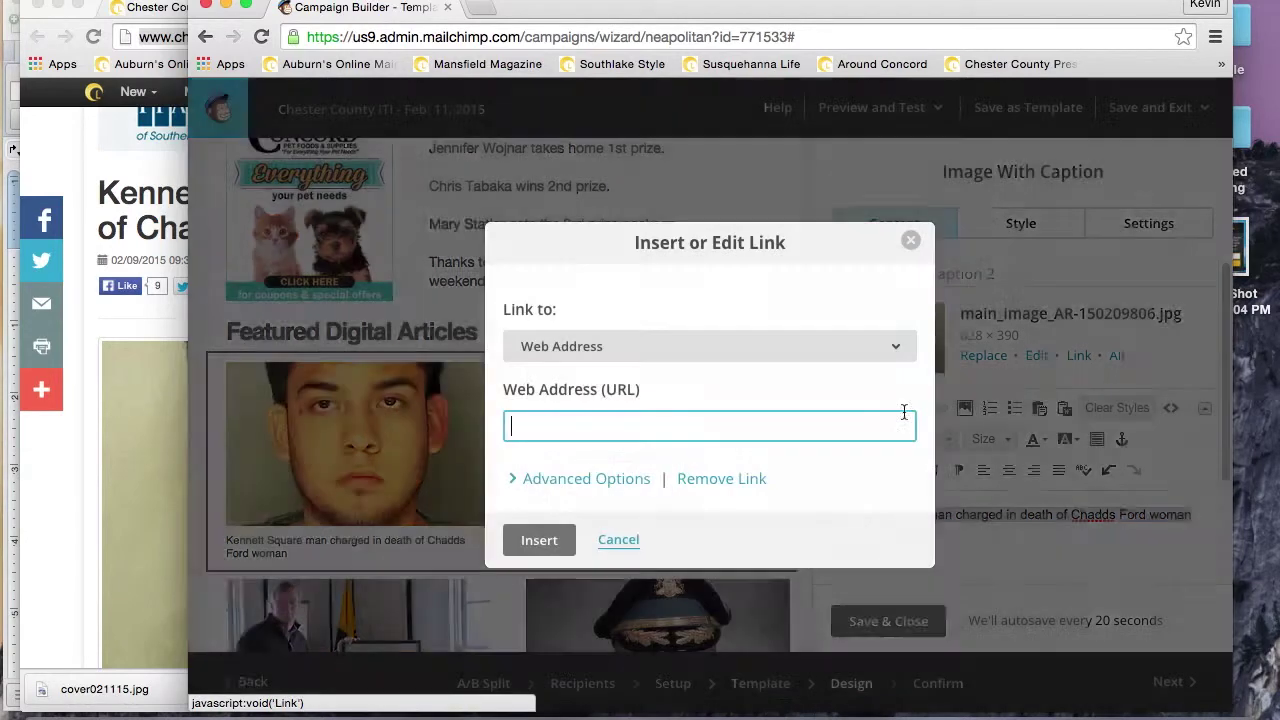
key("super+v")
left_click(550, 550)
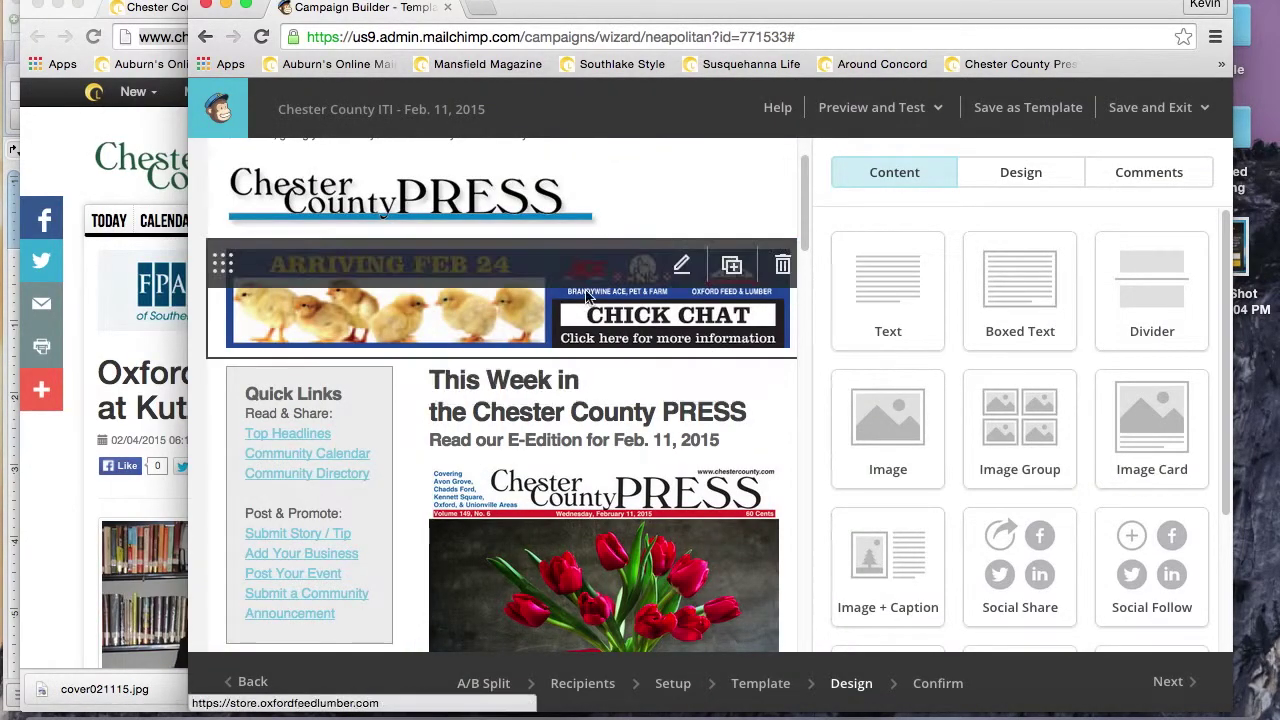
left_click(1185, 680)
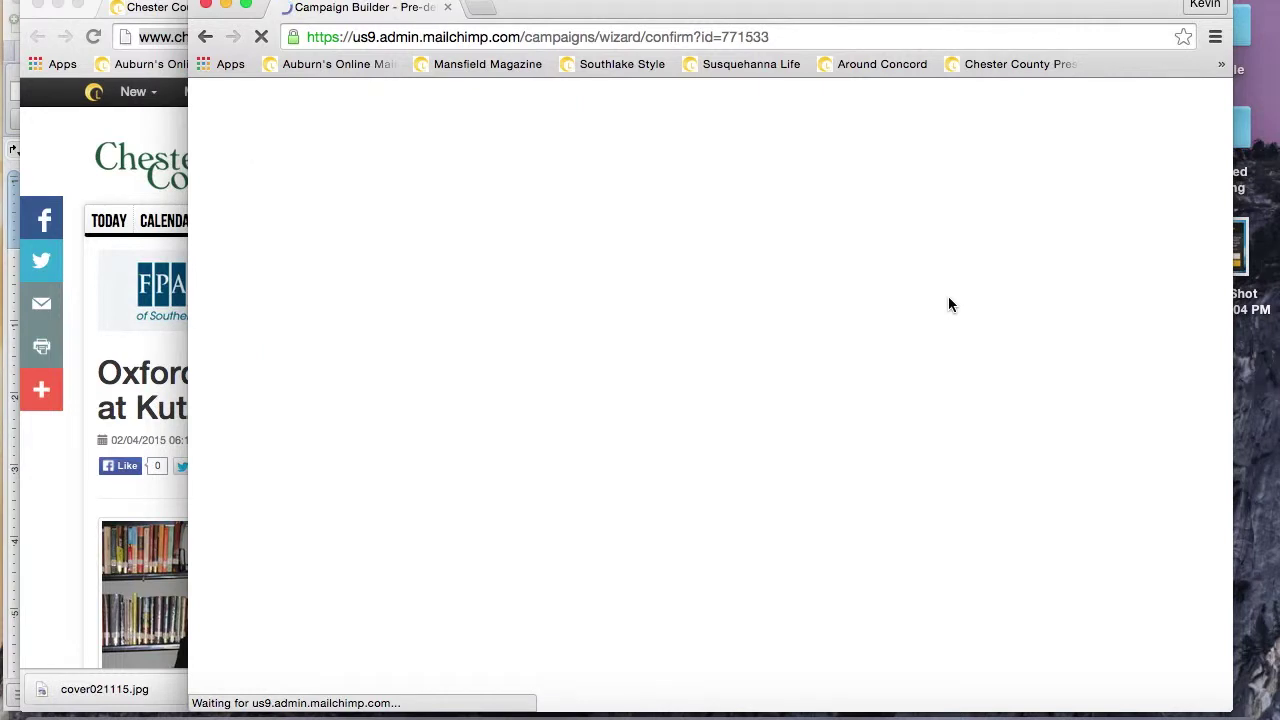
Regenerate the plain-text email from the HTML version and save it.
scroll(948, 303, "down", 3)
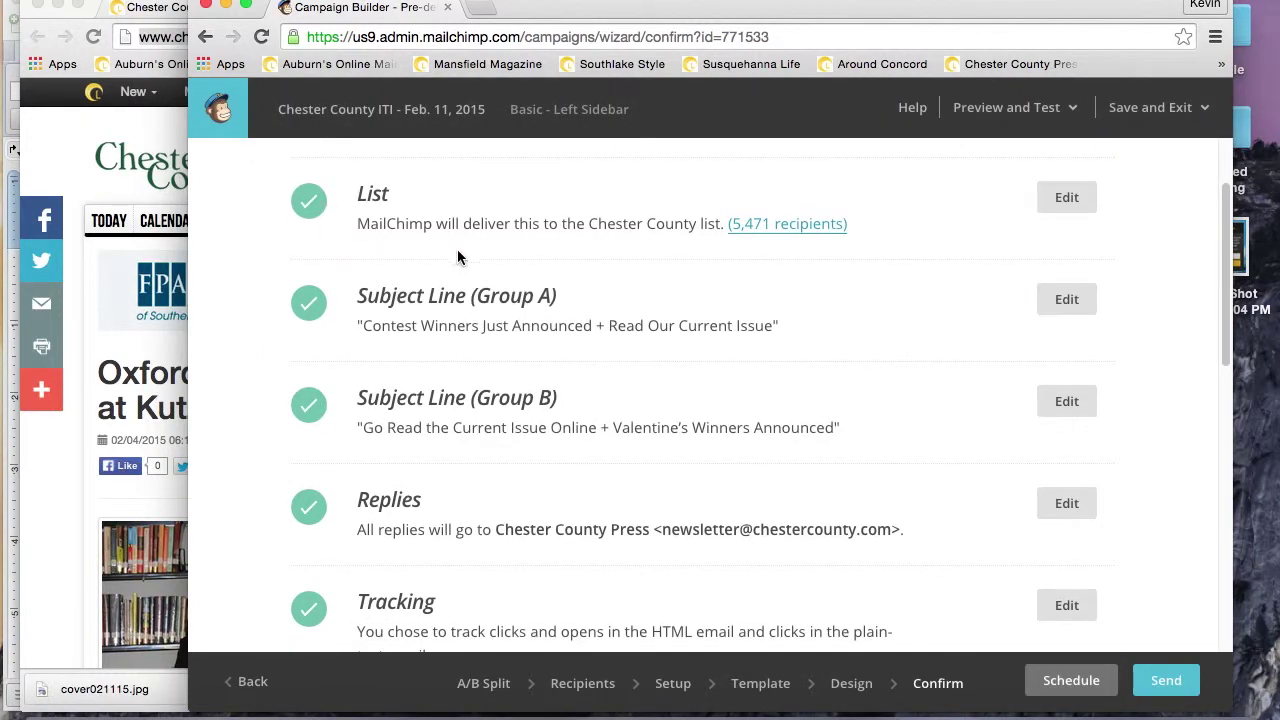
scroll(508, 308, "down", 1)
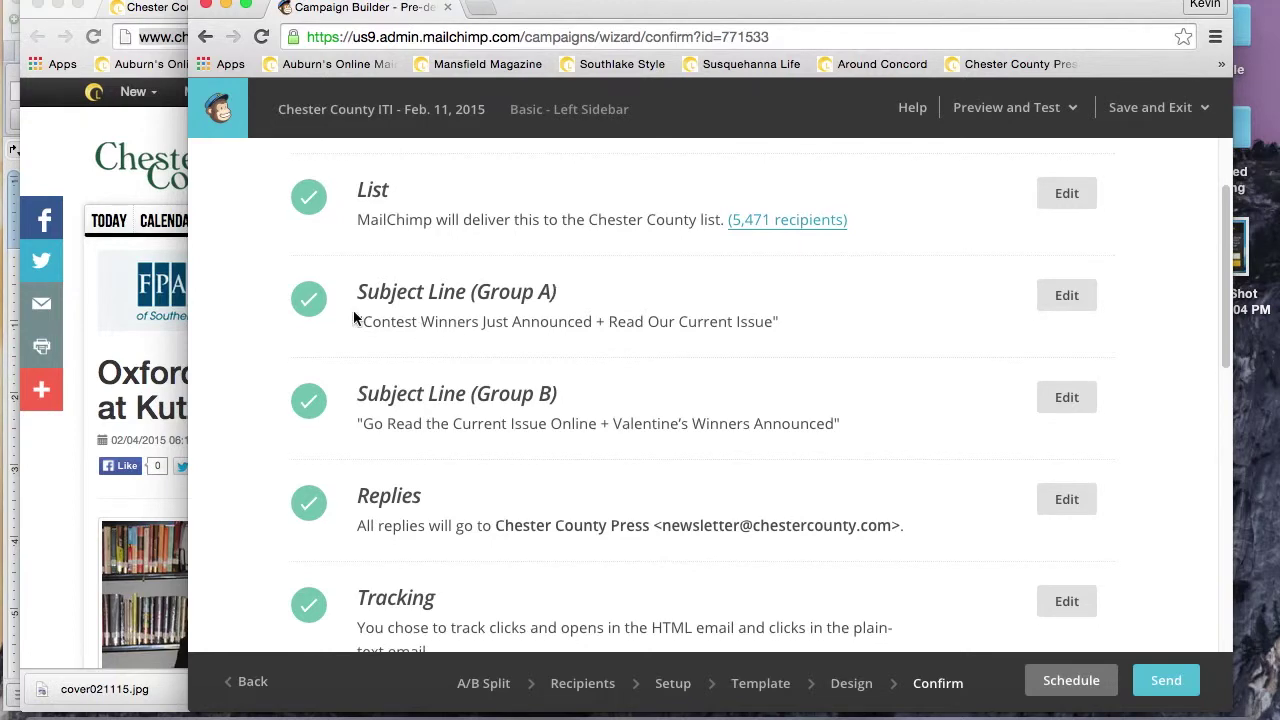
scroll(552, 331, "down", 1)
scroll(790, 419, "down", 10)
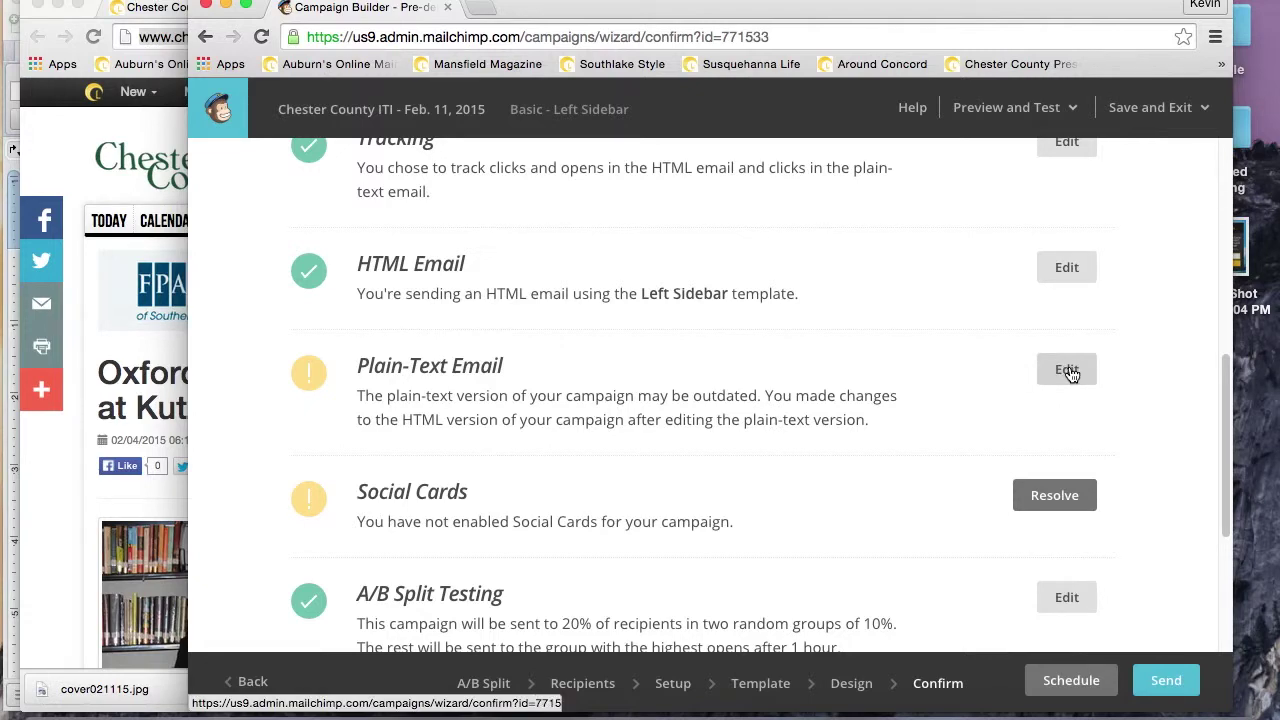
left_click(1067, 370)
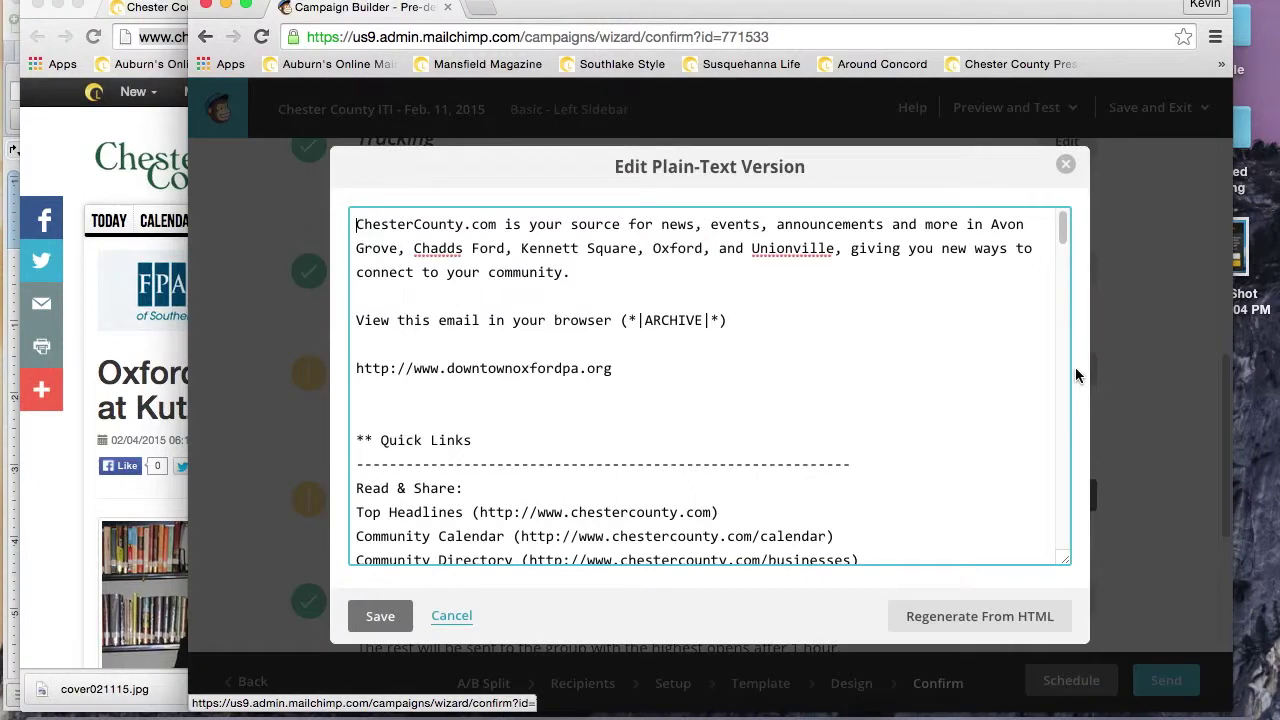
left_click(948, 620)
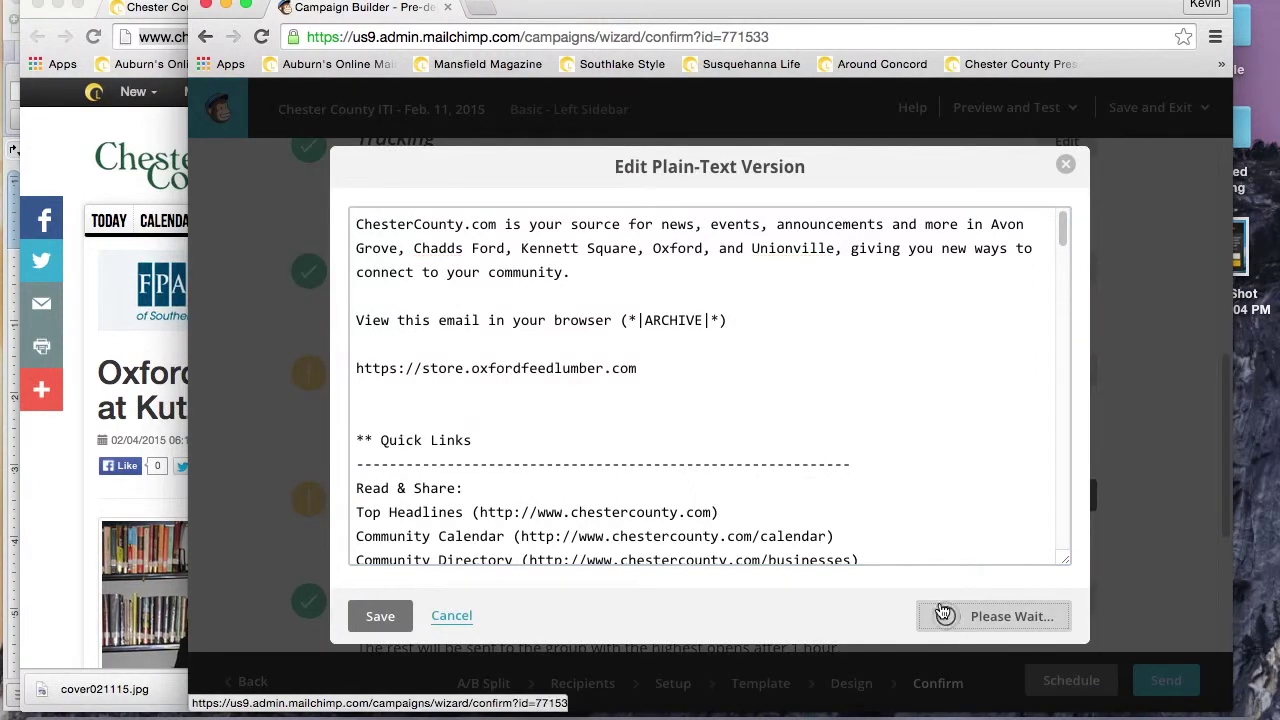
left_click(378, 617)
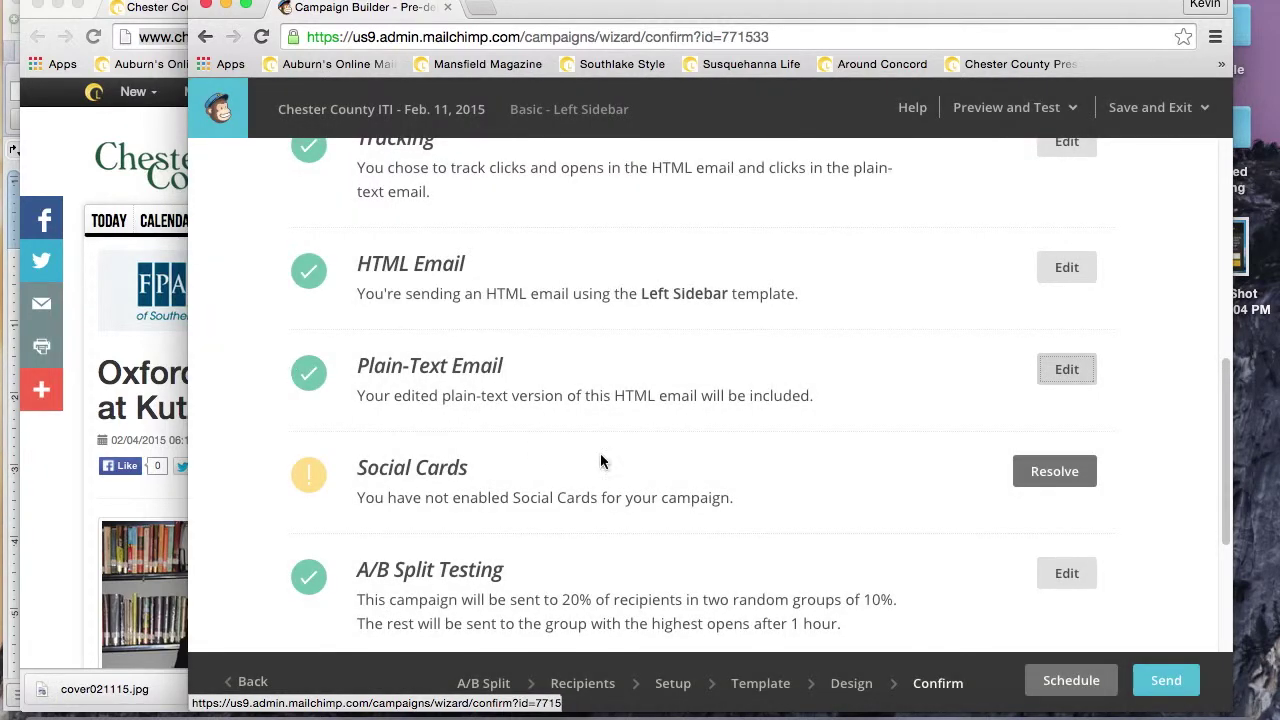
Review the confirm page reporting the edited plain-text version, then bring up Preview and Test options.
scroll(600, 461, "down", 2)
scroll(401, 385, "down", 4)
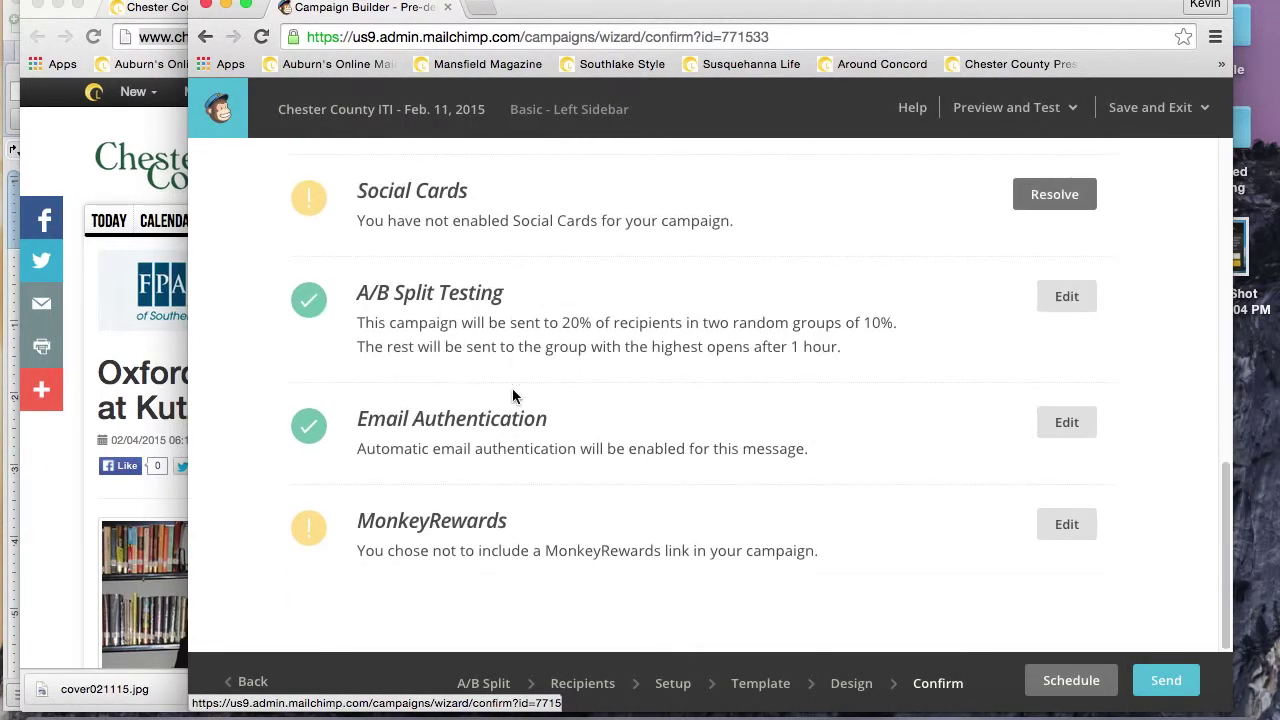
scroll(588, 490, "up", 5)
scroll(588, 496, "down", 4)
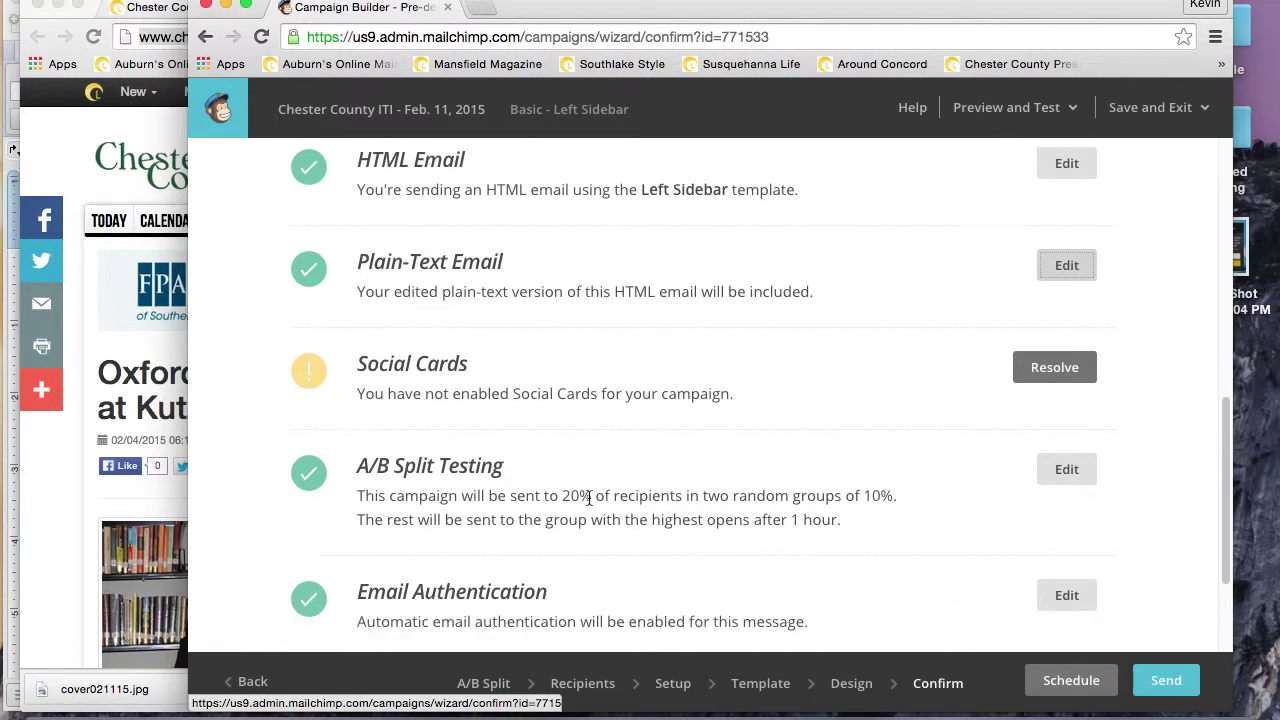
scroll(588, 496, "up", 9)
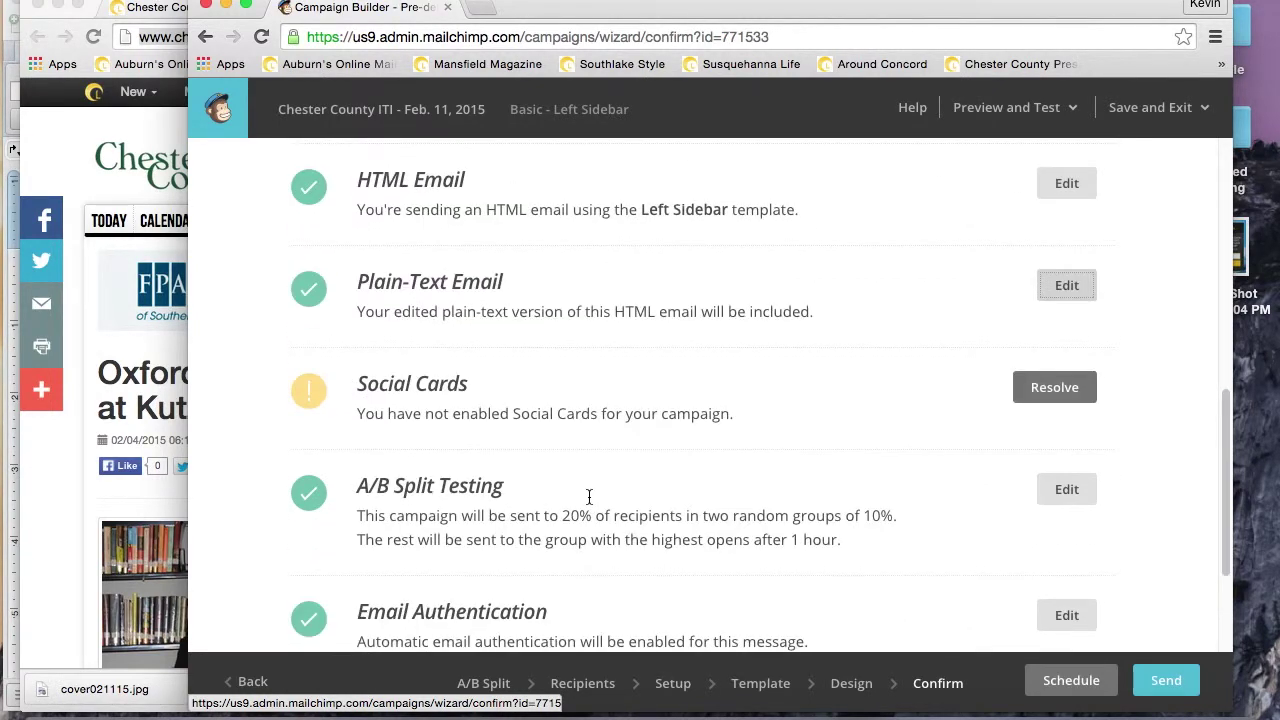
scroll(590, 495, "up", 10)
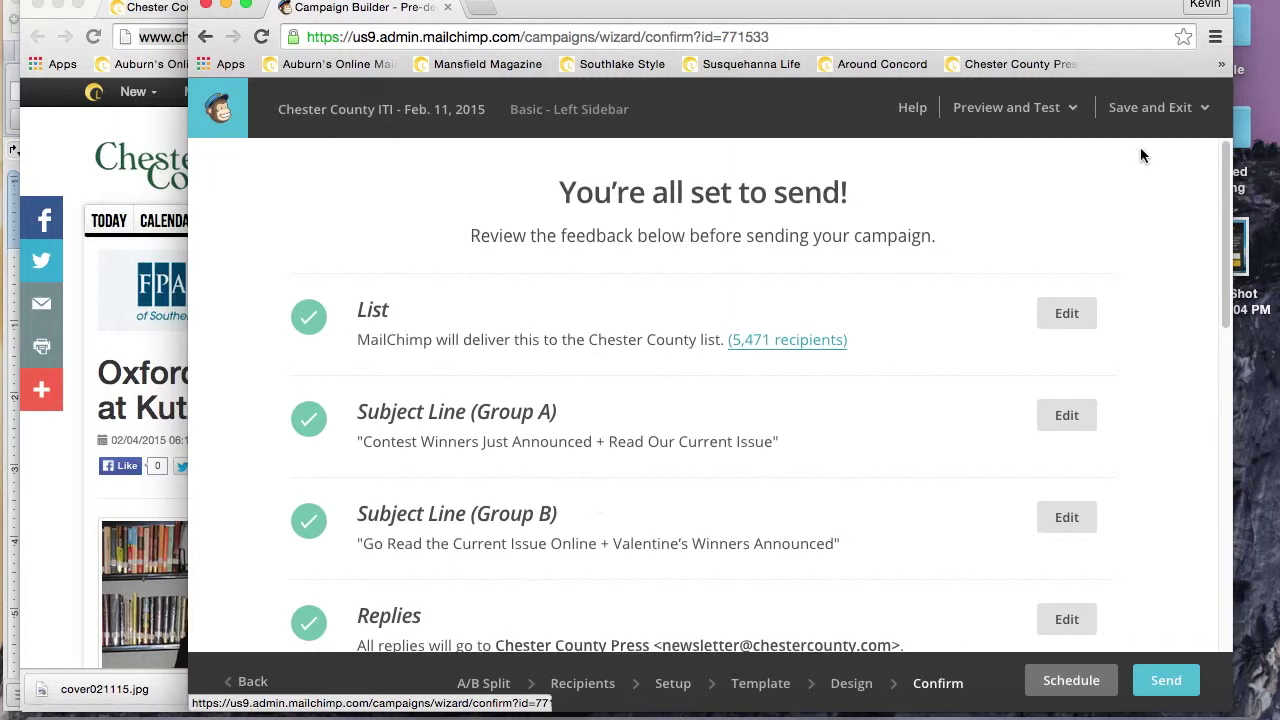
left_click(1012, 107)
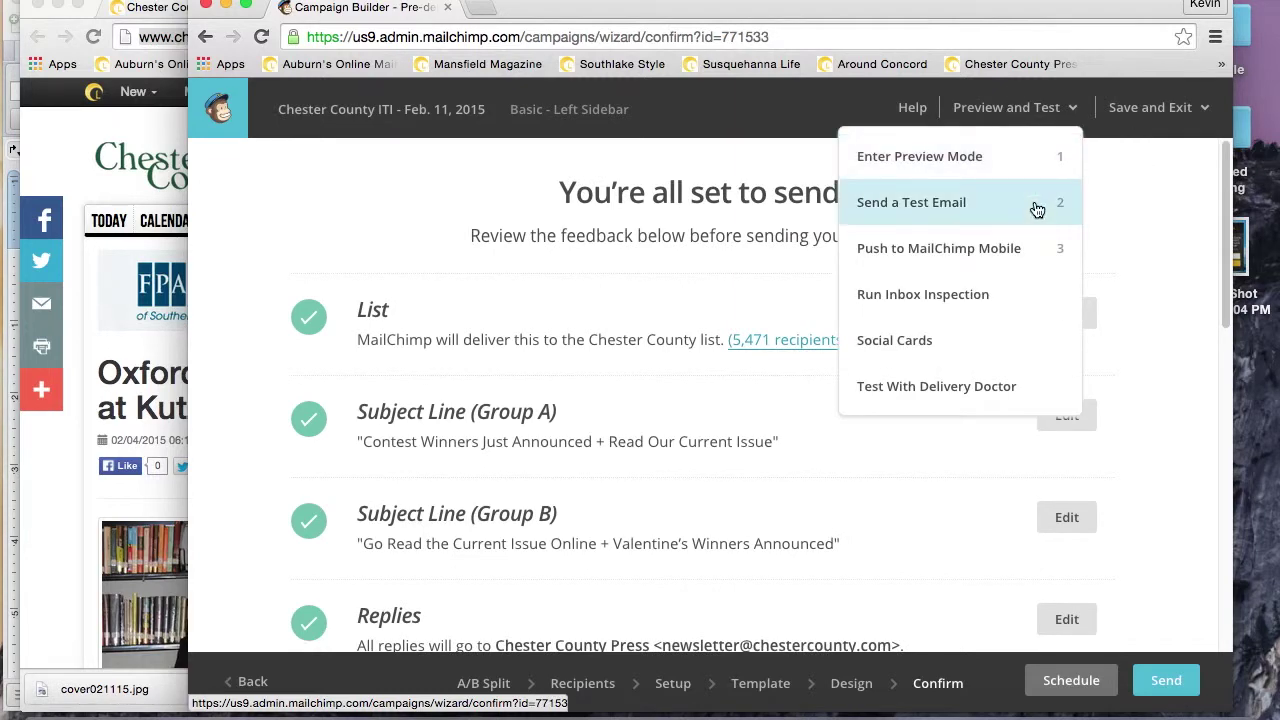
Preview the Feb. 11 newsletter and confirm the cover links to the Chester County PRESS edition.
left_click(1026, 154)
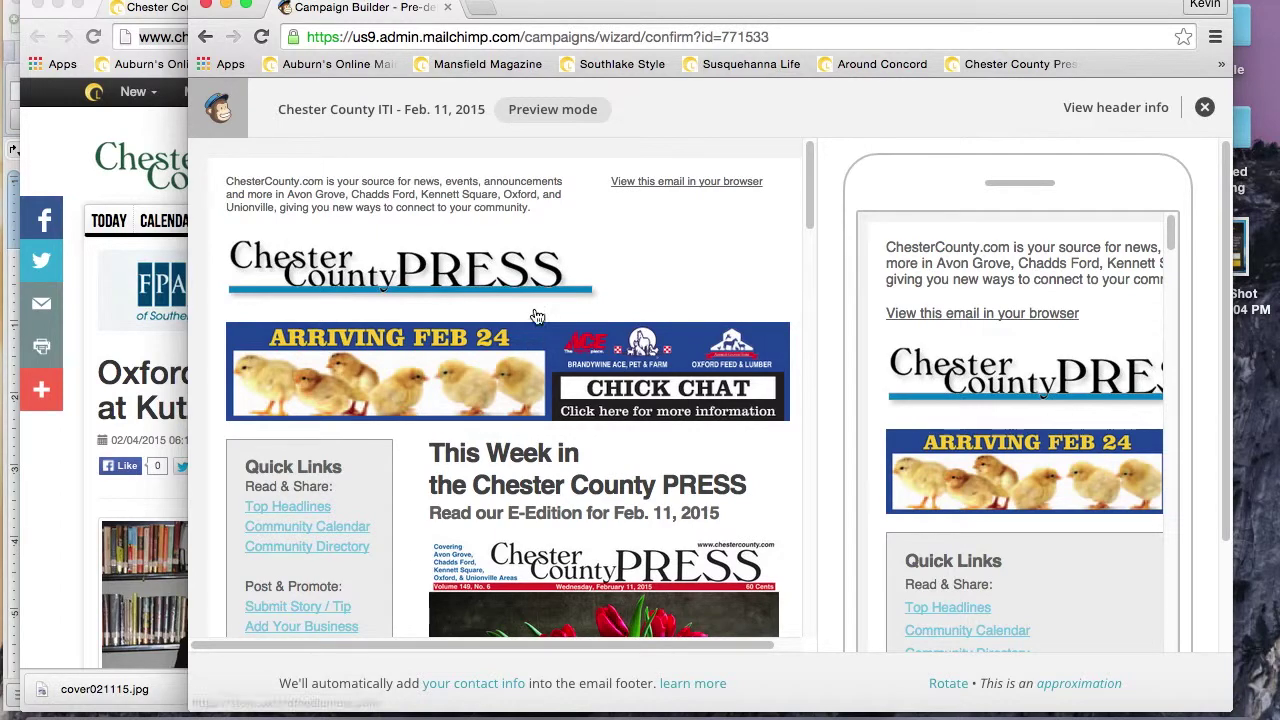
scroll(530, 365, "down", 6)
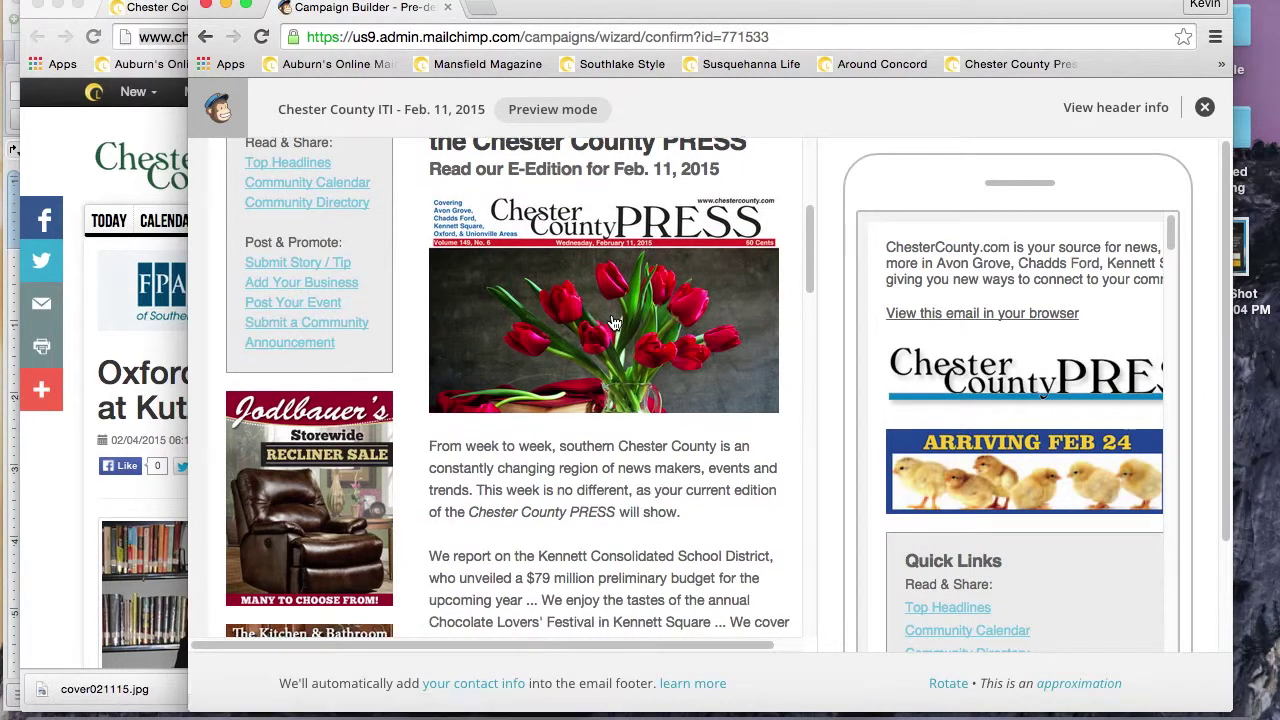
left_click(612, 318)
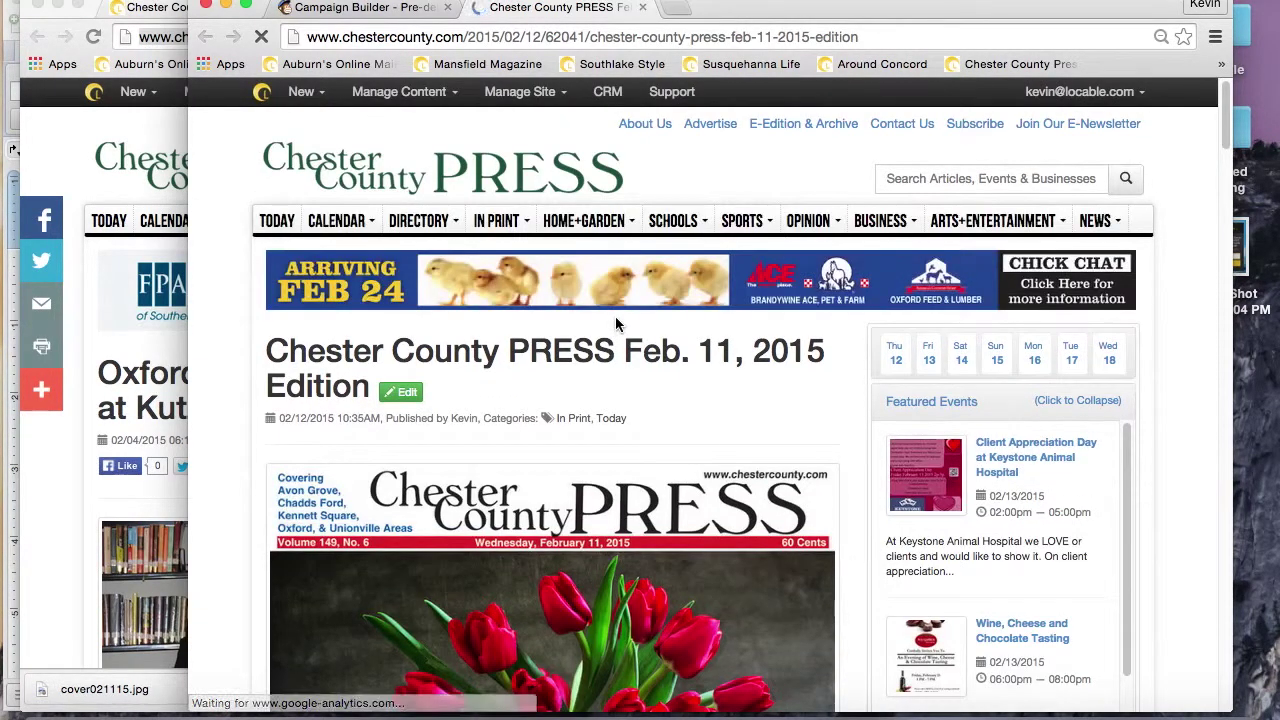
scroll(615, 316, "down", 10)
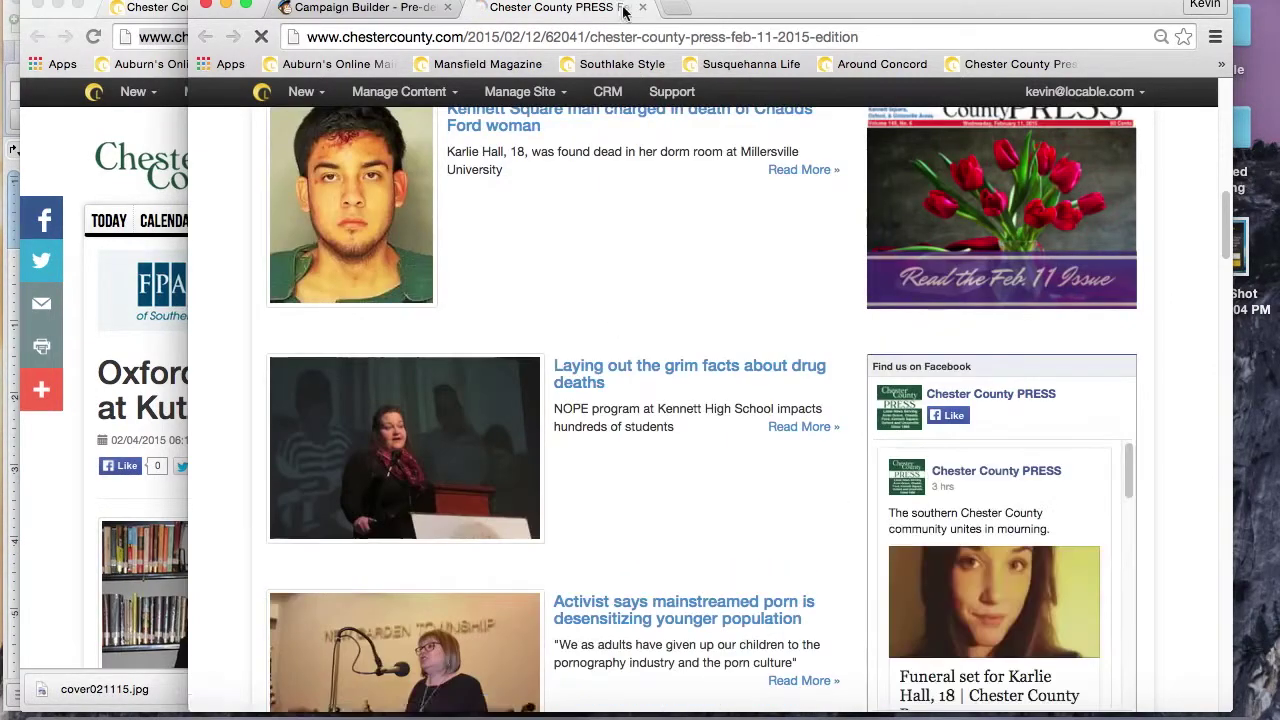
key("super+w")
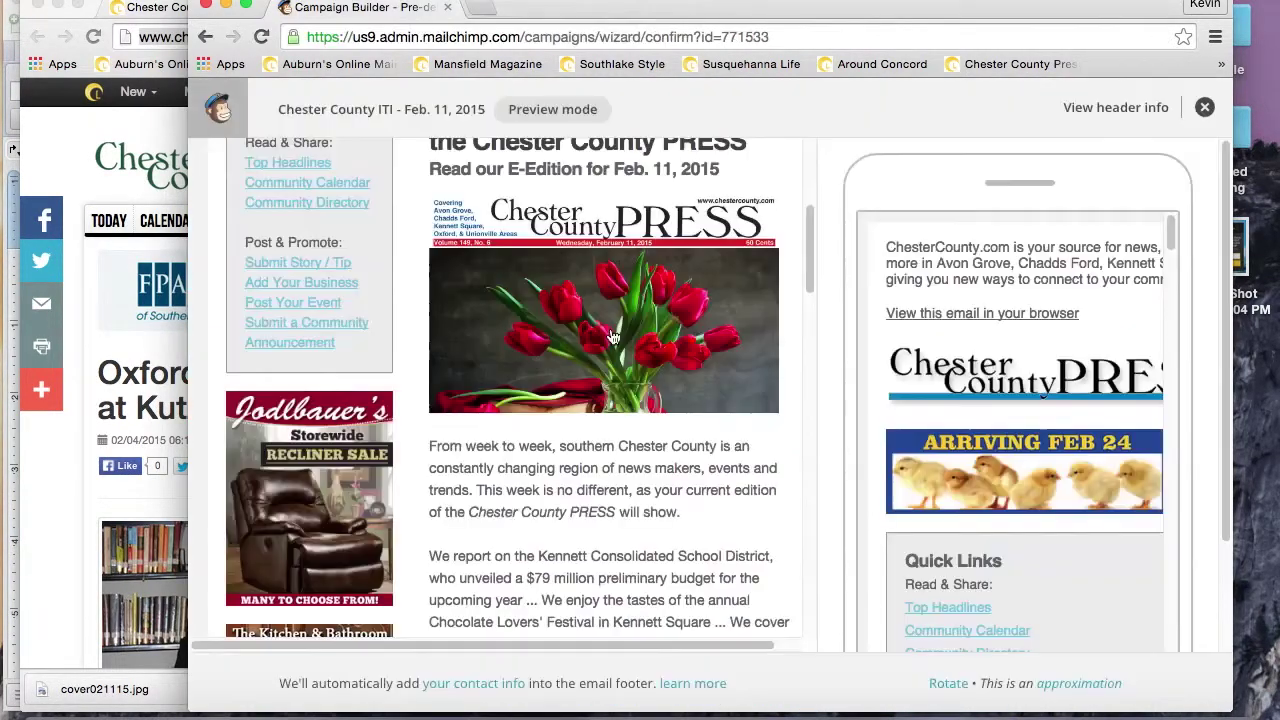
scroll(613, 345, "down", 15)
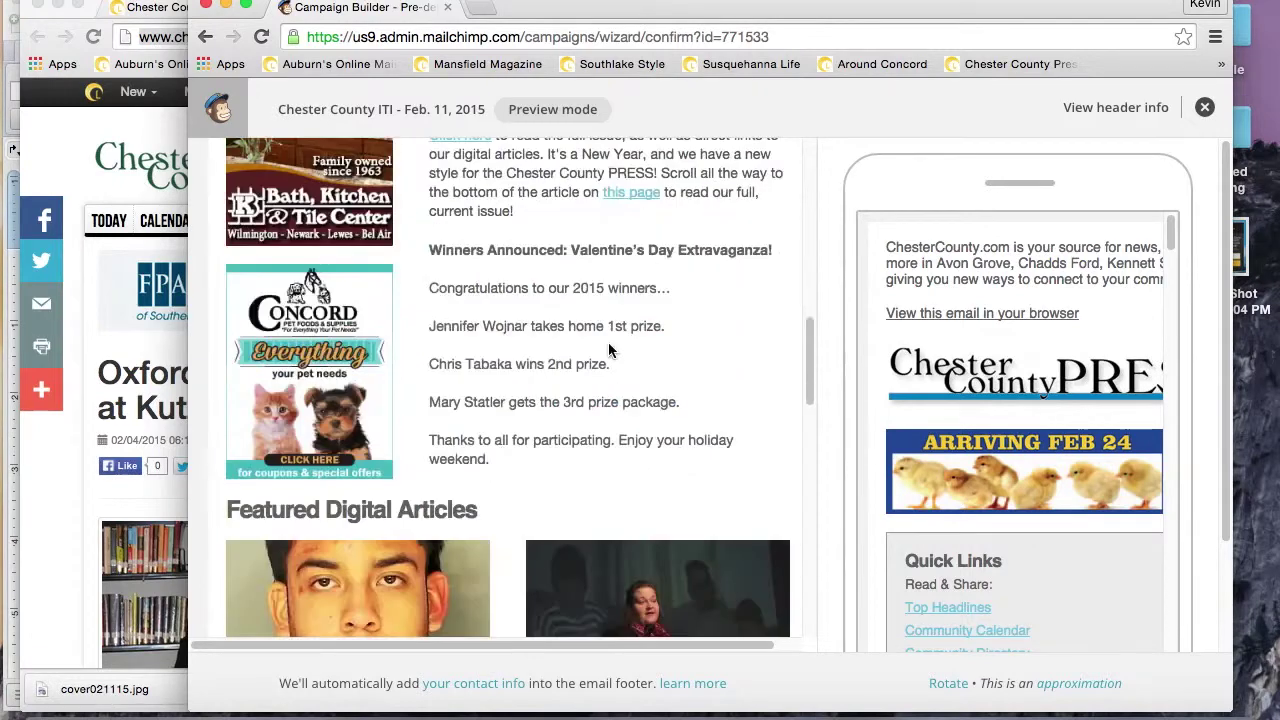
scroll(610, 350, "down", 12)
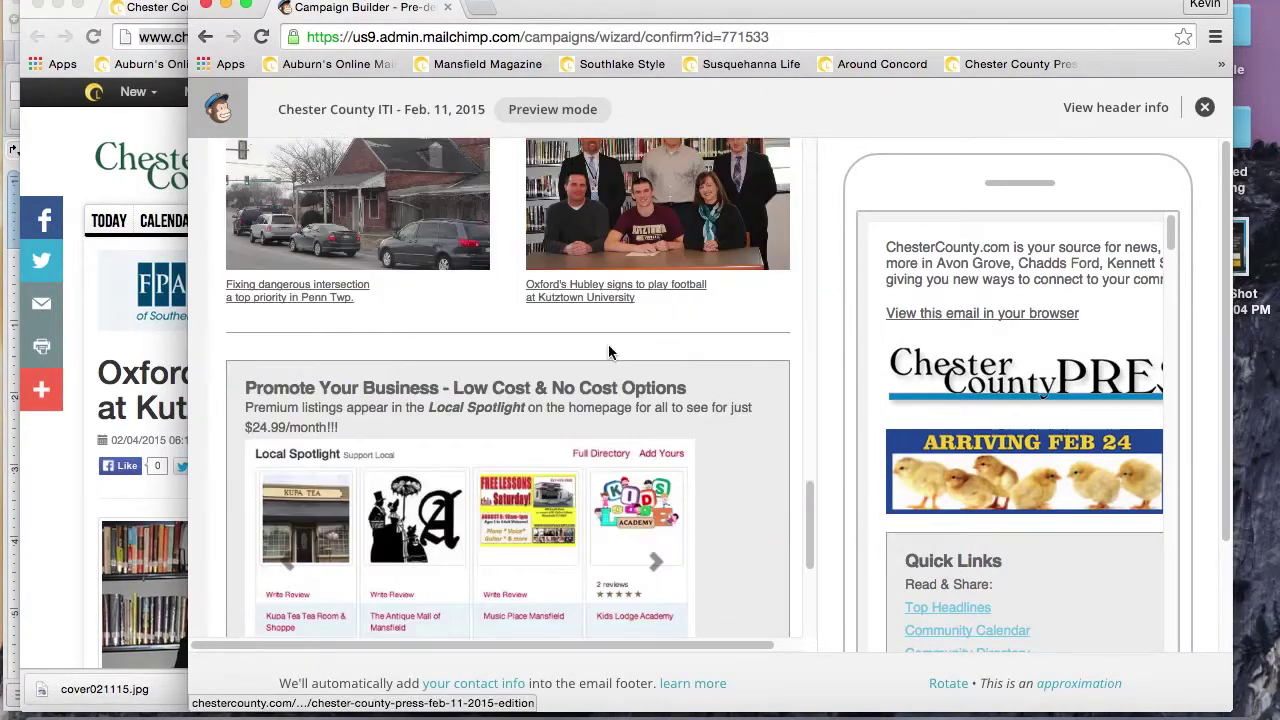
scroll(610, 352, "down", 2)
scroll(610, 352, "up", 15)
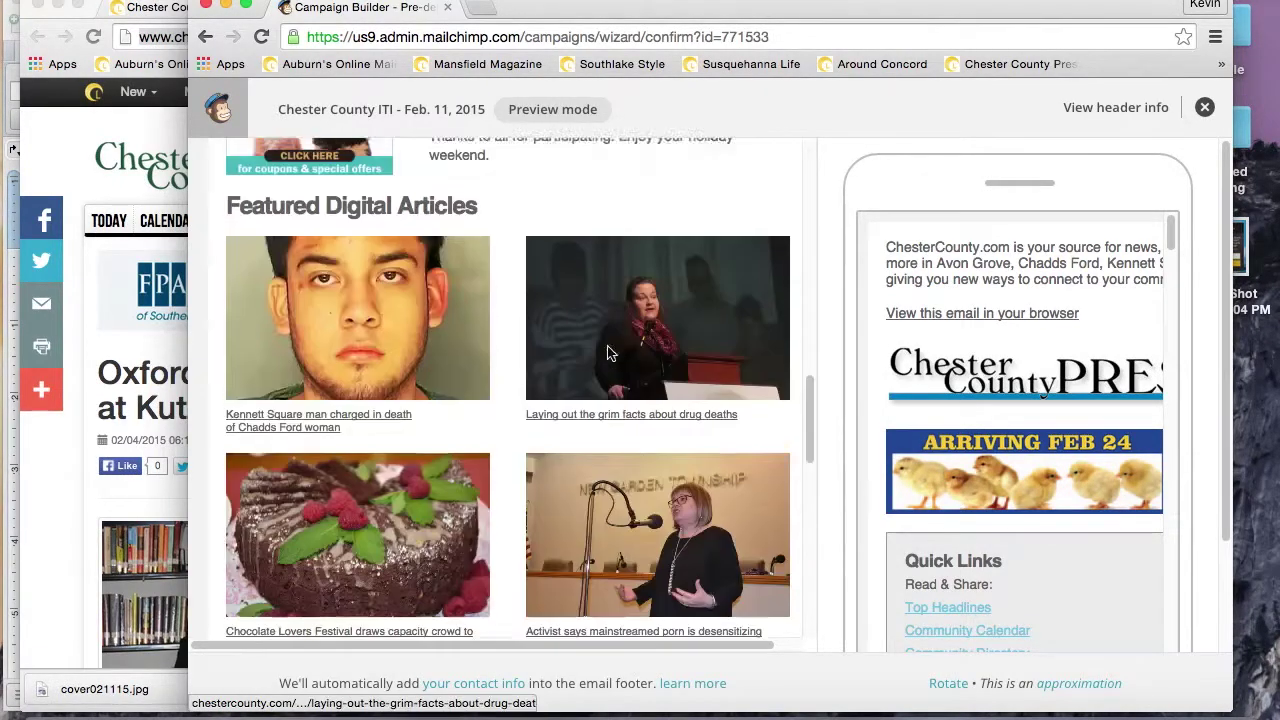
scroll(605, 355, "up", 10)
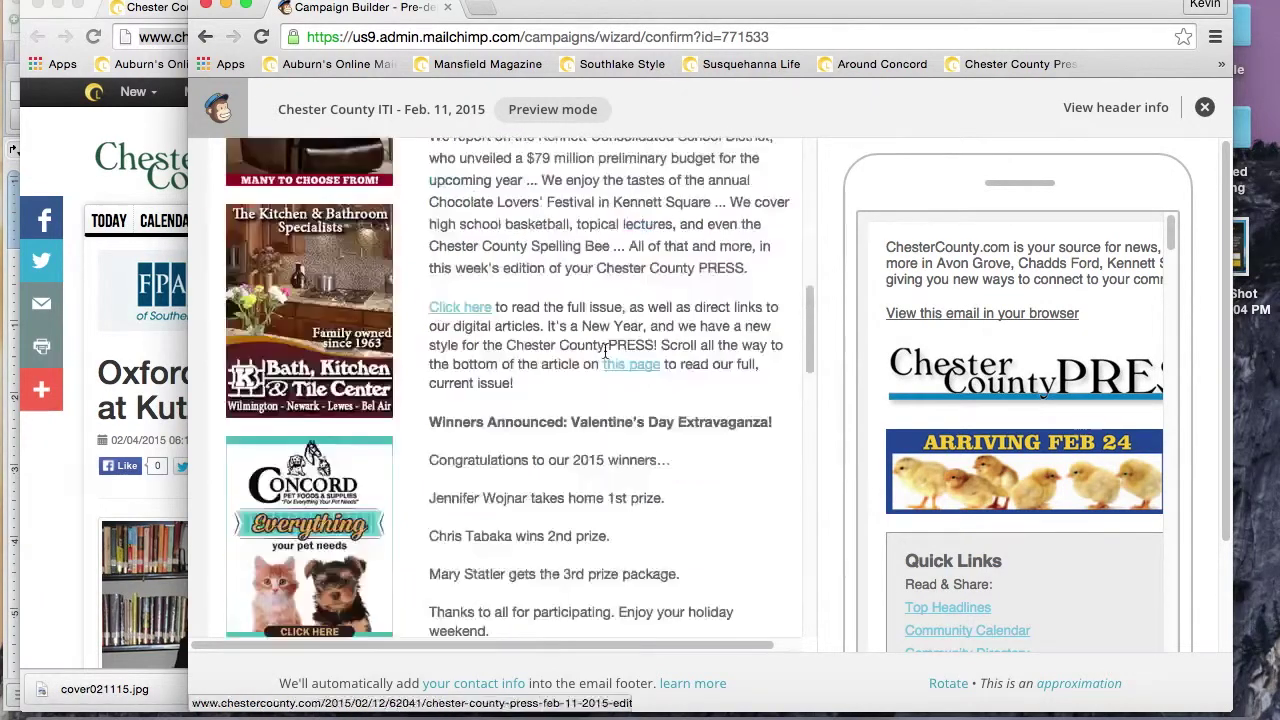
Schedule the campaign for February 12, 2015 at 12:30 PM Eastern Time.
left_click(1204, 107)
scroll(990, 380, "down", 4)
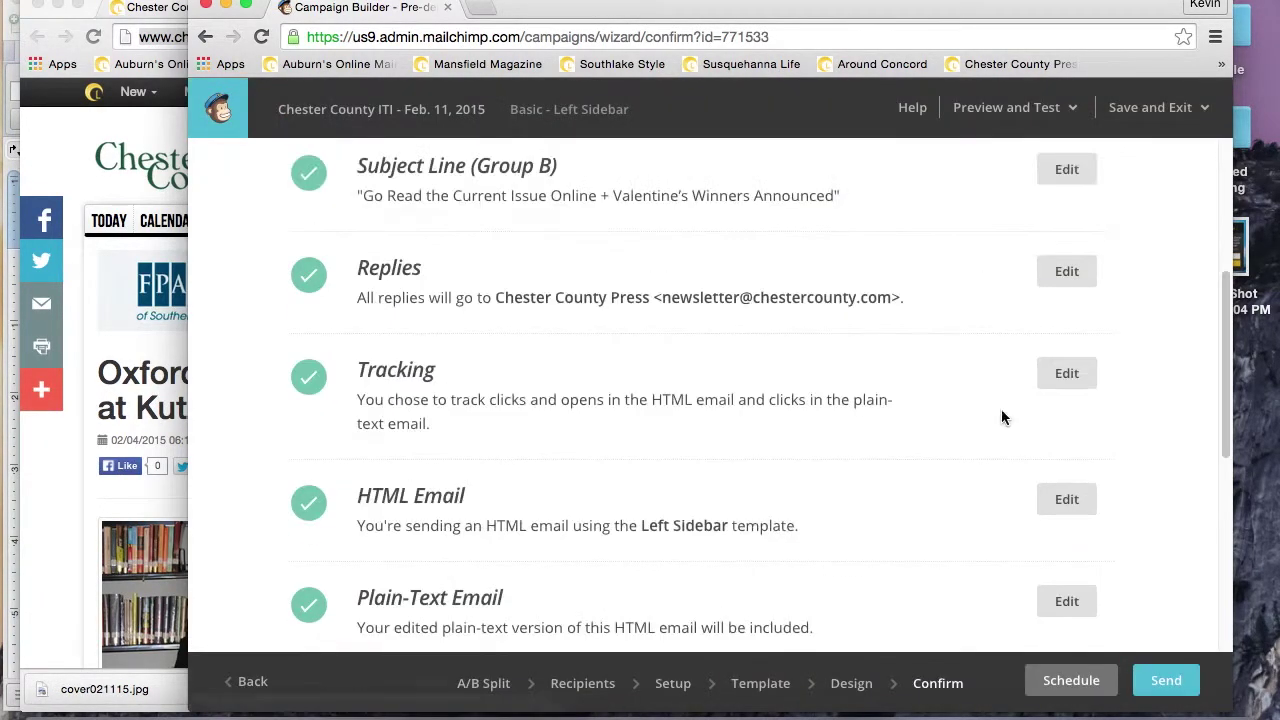
left_click(1068, 681)
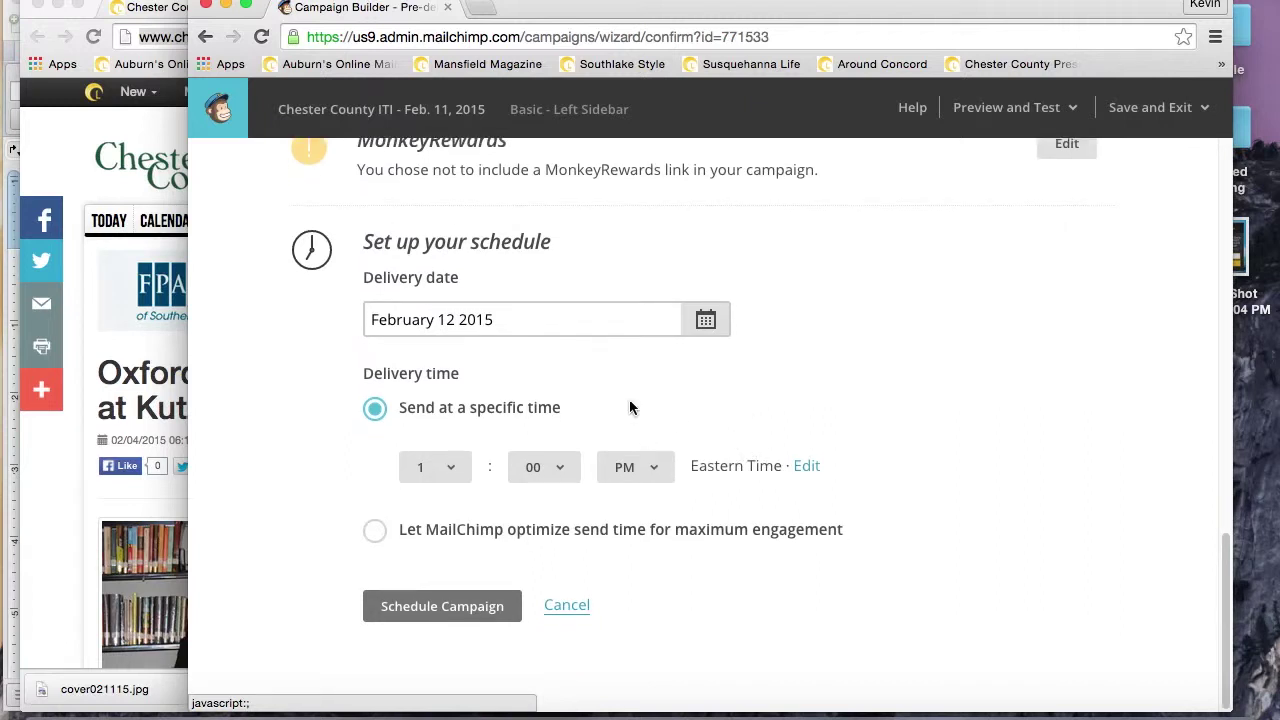
left_click(440, 474)
left_click(420, 664)
left_click(560, 470)
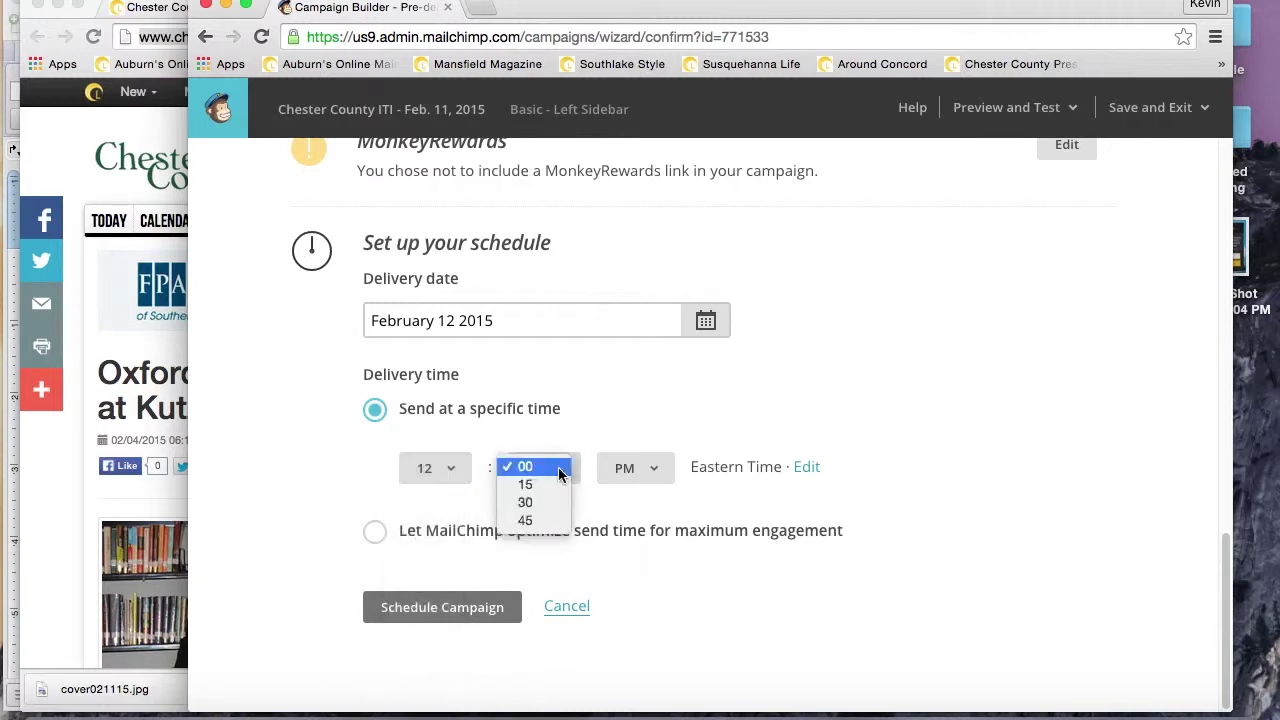
left_click(545, 505)
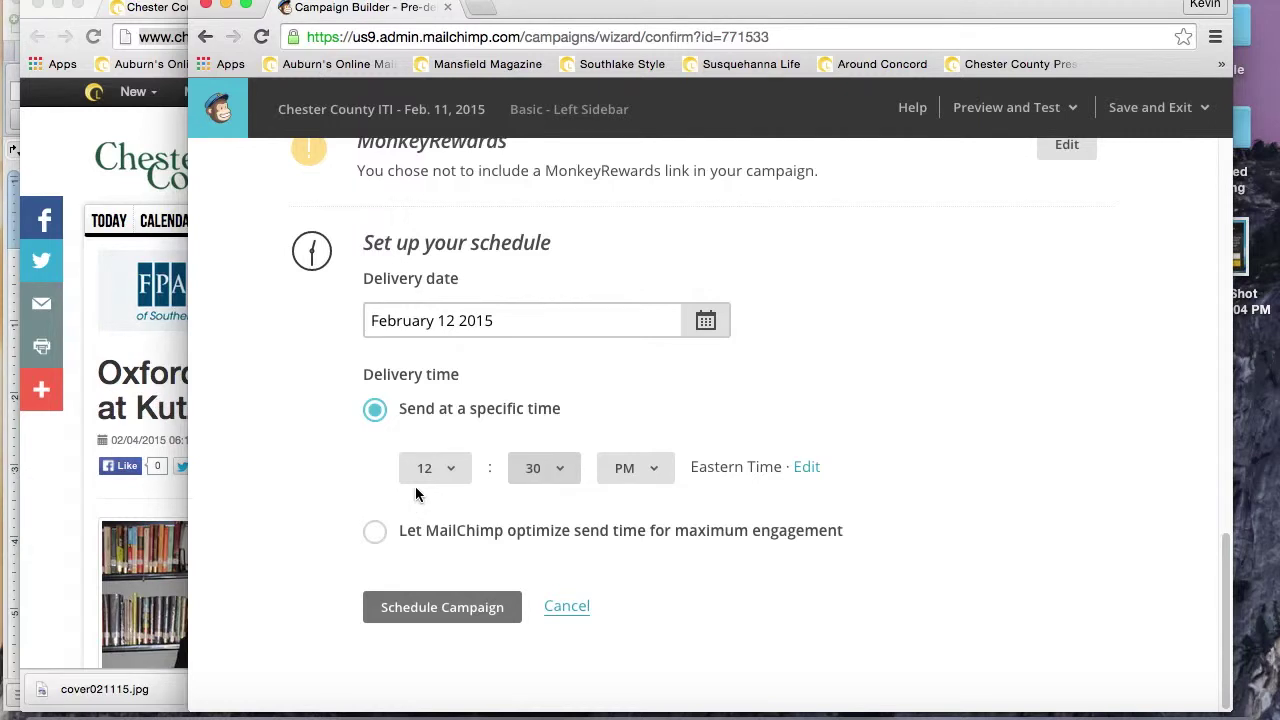
left_click(448, 619)
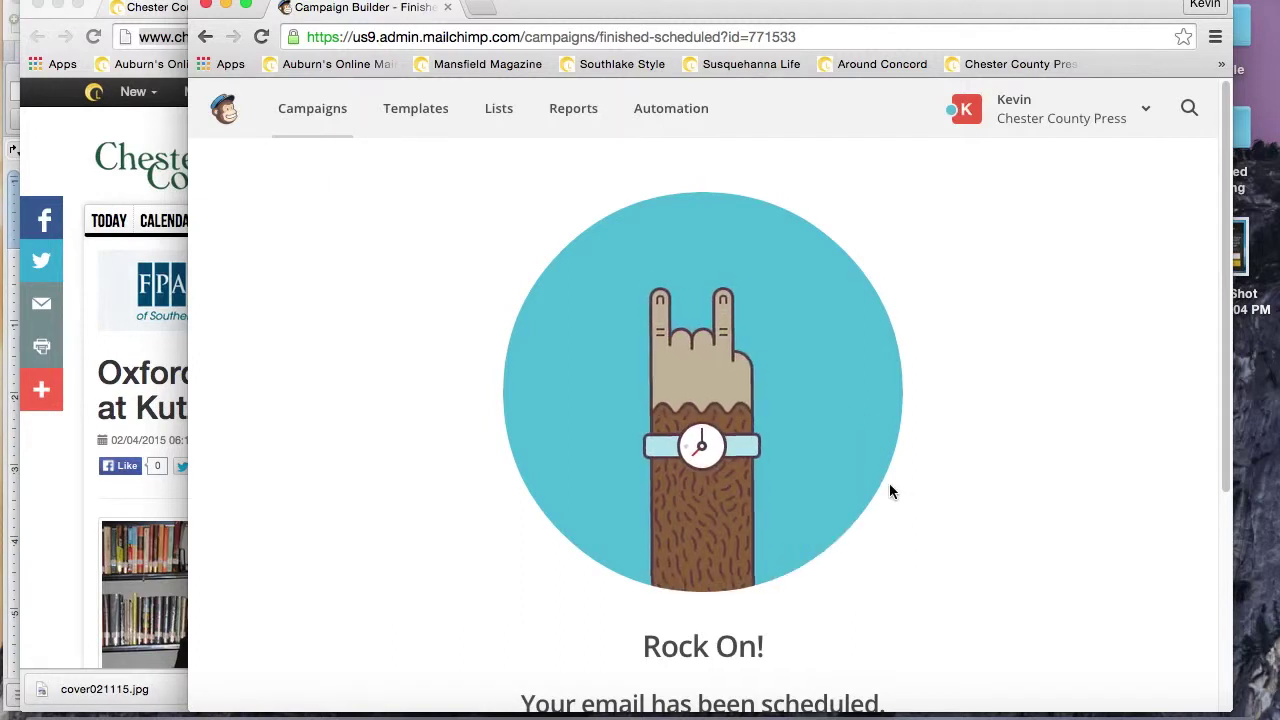
scroll(889, 483, "down", 2)
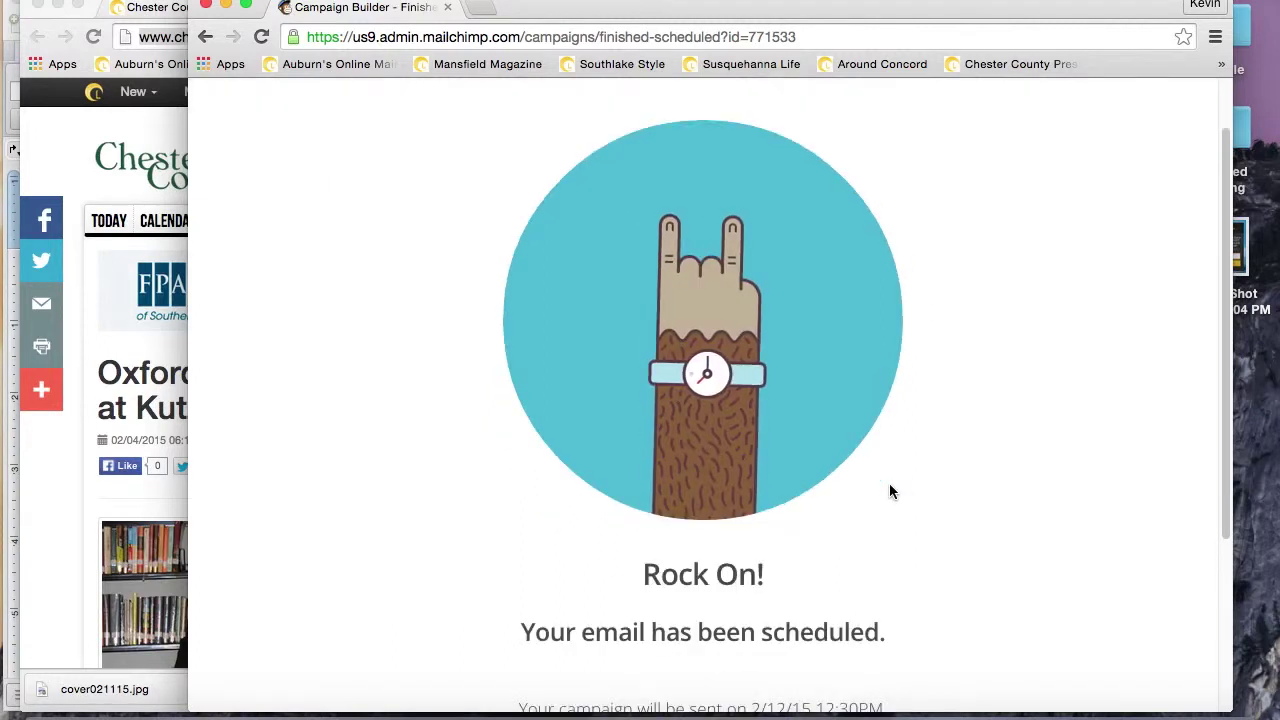
scroll(889, 483, "down", 3)
scroll(889, 483, "up", 3)
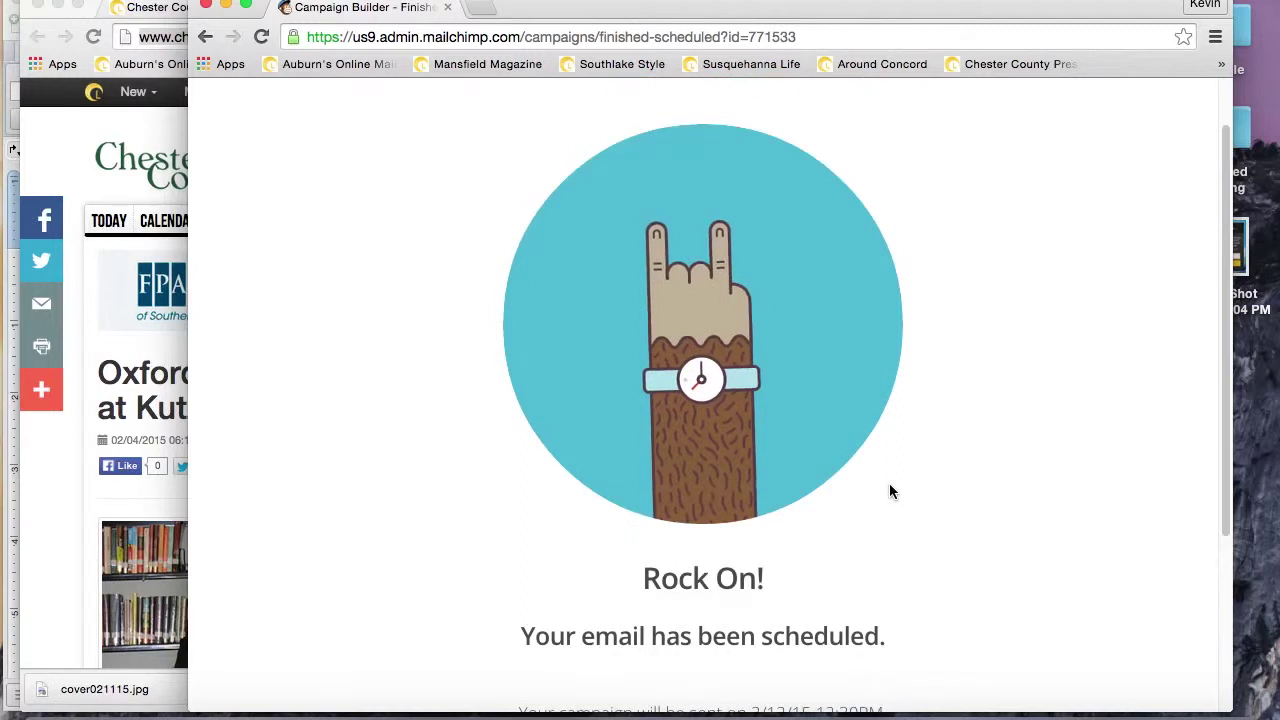
scroll(889, 483, "up", 1)
scroll(888, 491, "up", 1)
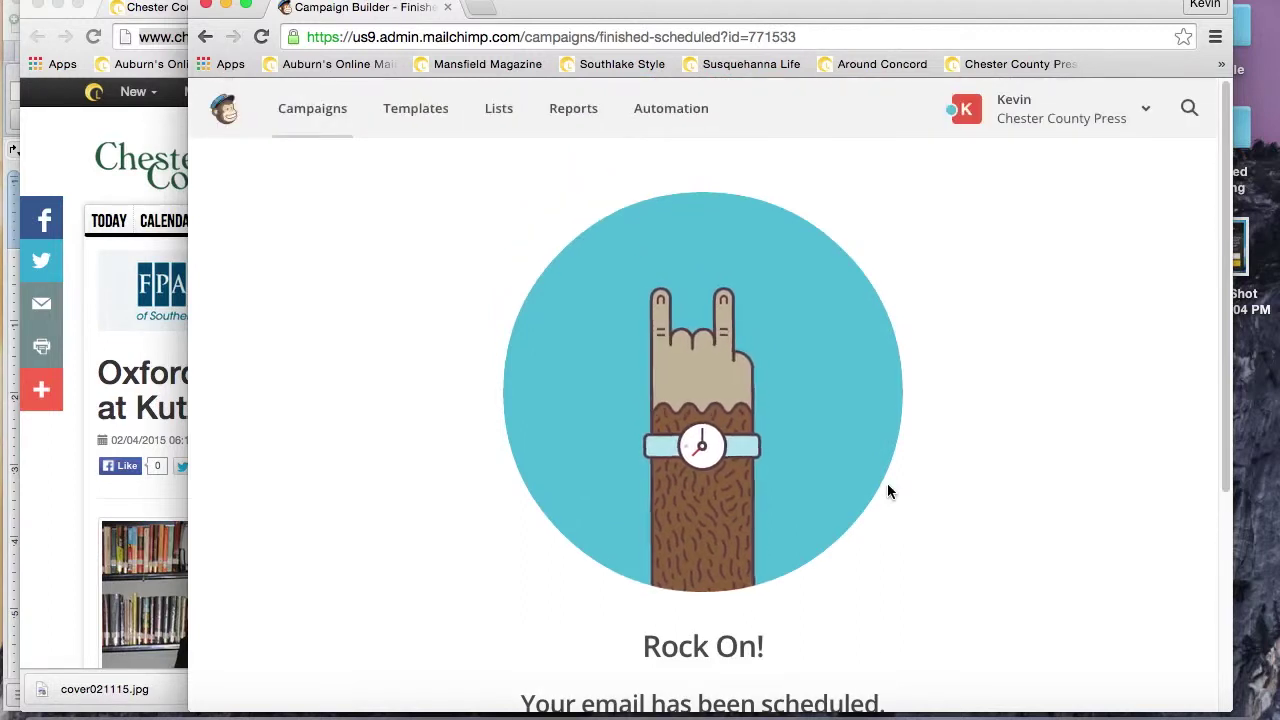